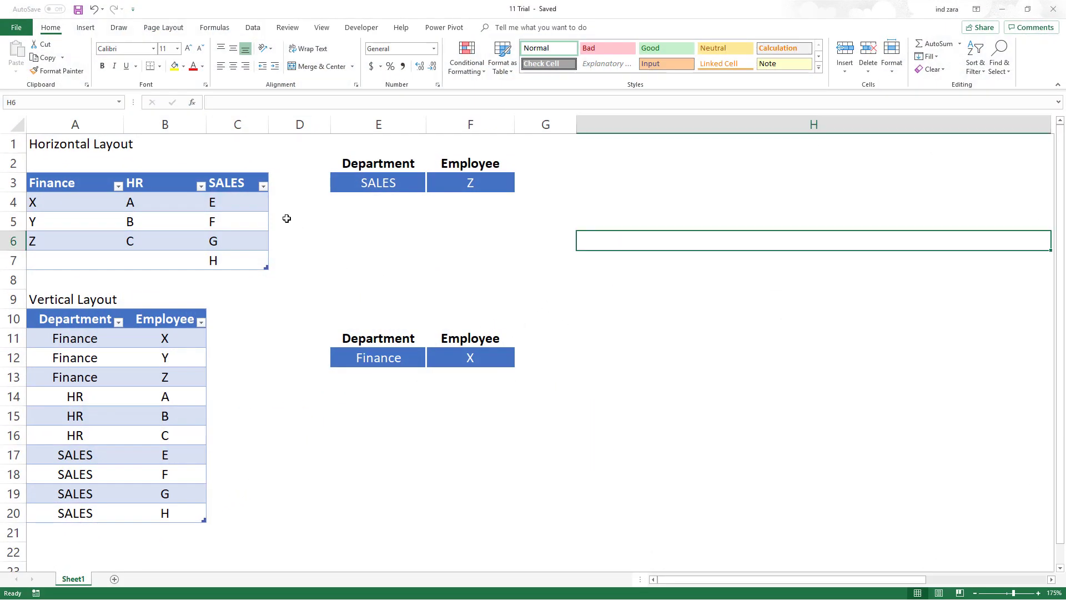
- Choose Finance as the department in cell E3 and open the dependent employee list in F3
left_click(483, 188)
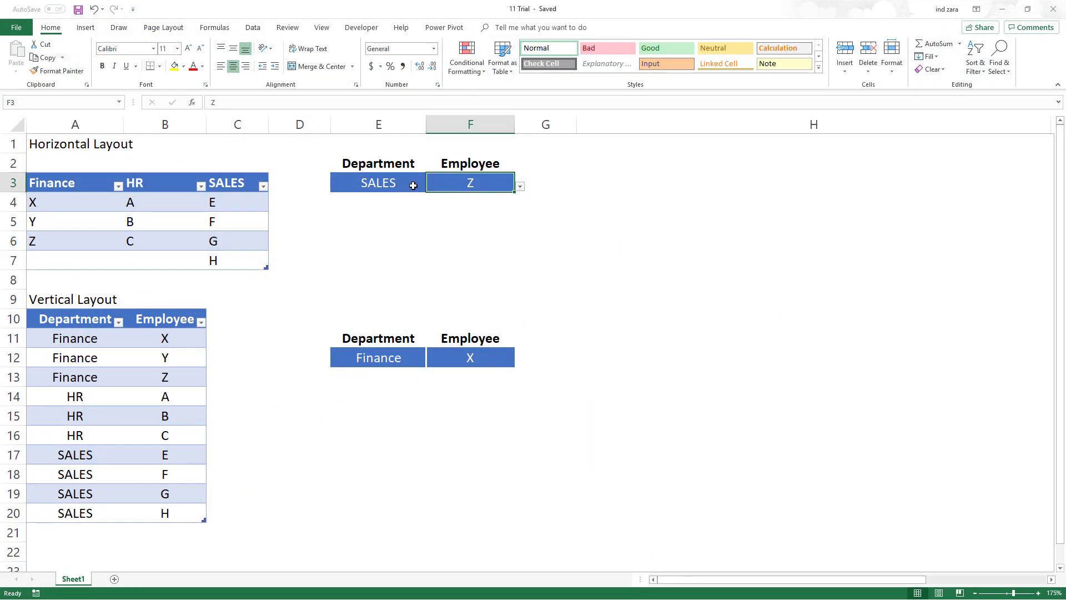
left_click(520, 187)
left_click(469, 182)
left_click(411, 182)
left_click(432, 187)
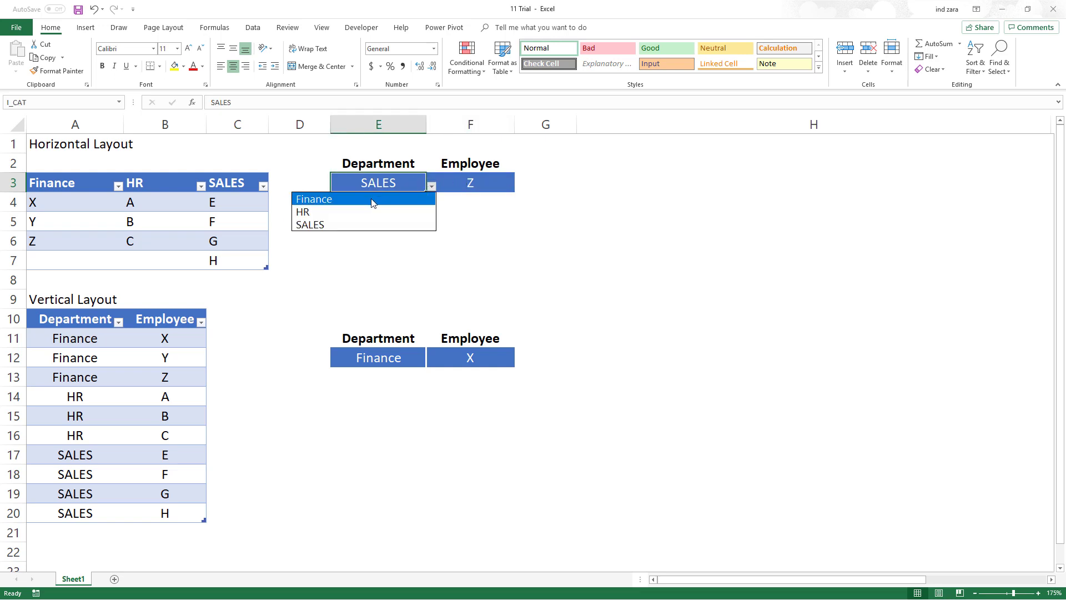
left_click(372, 200)
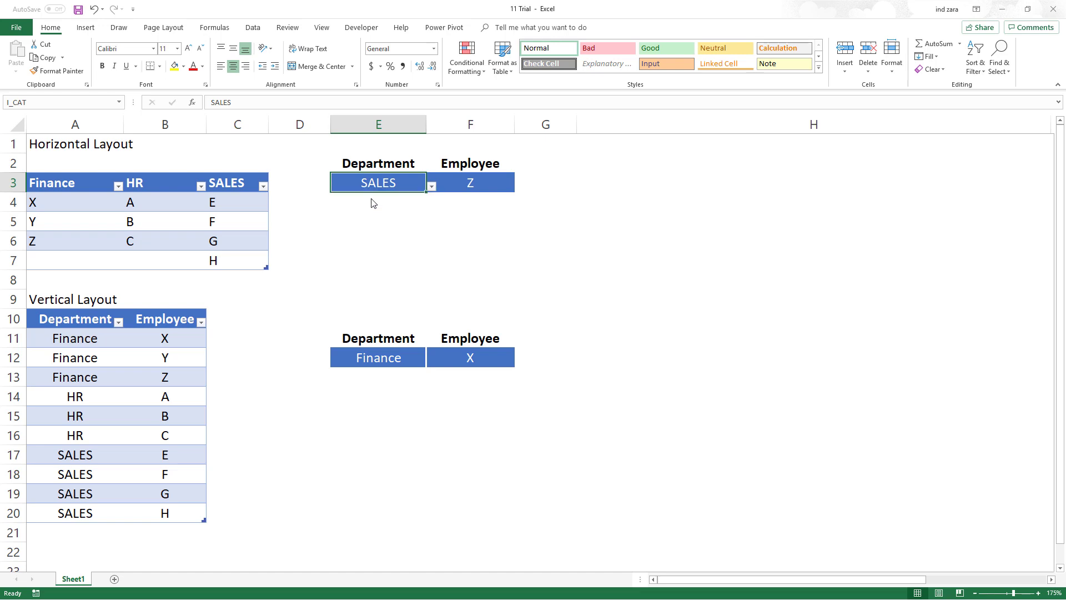
left_click(476, 184)
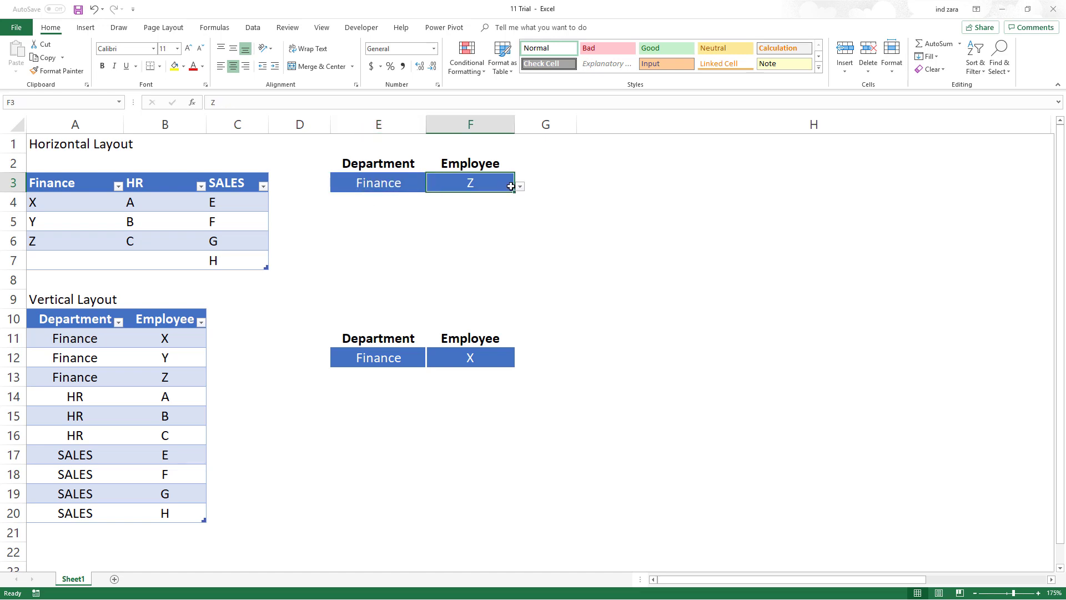
left_click(520, 186)
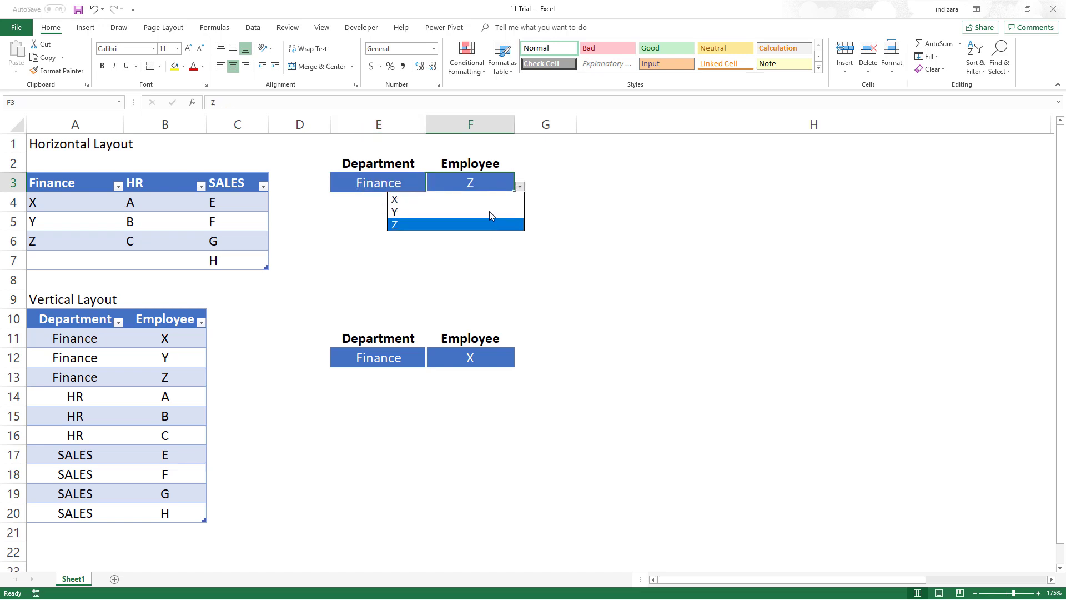
- Set the department in cell E3 to SALES and check the dependent employee list in F3
left_click(408, 179)
left_click(415, 181)
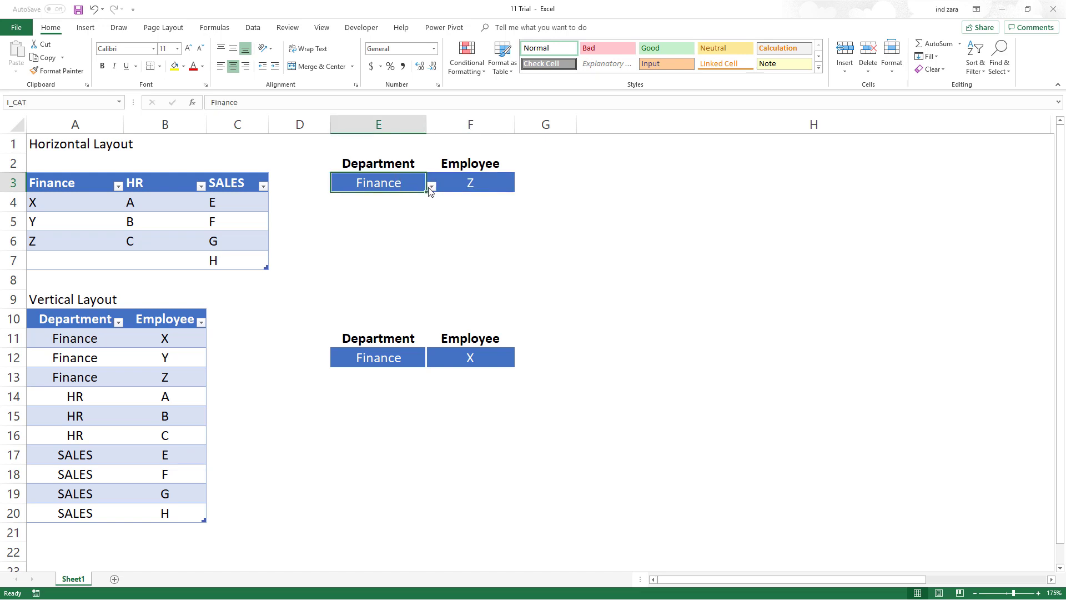
left_click(432, 187)
left_click(389, 223)
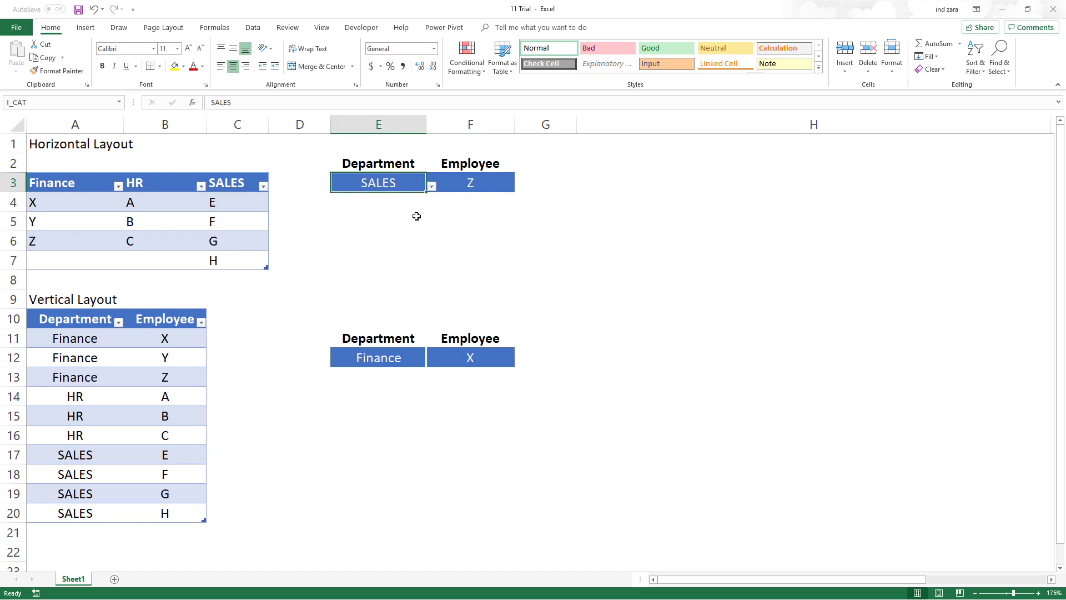
left_click(489, 188)
left_click(520, 188)
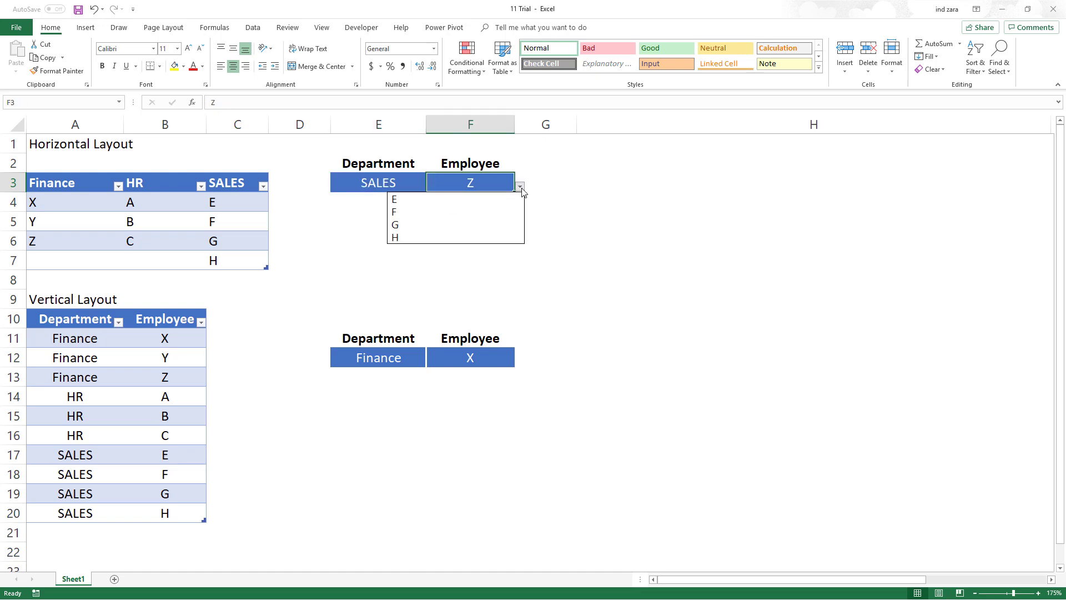
left_click(566, 224)
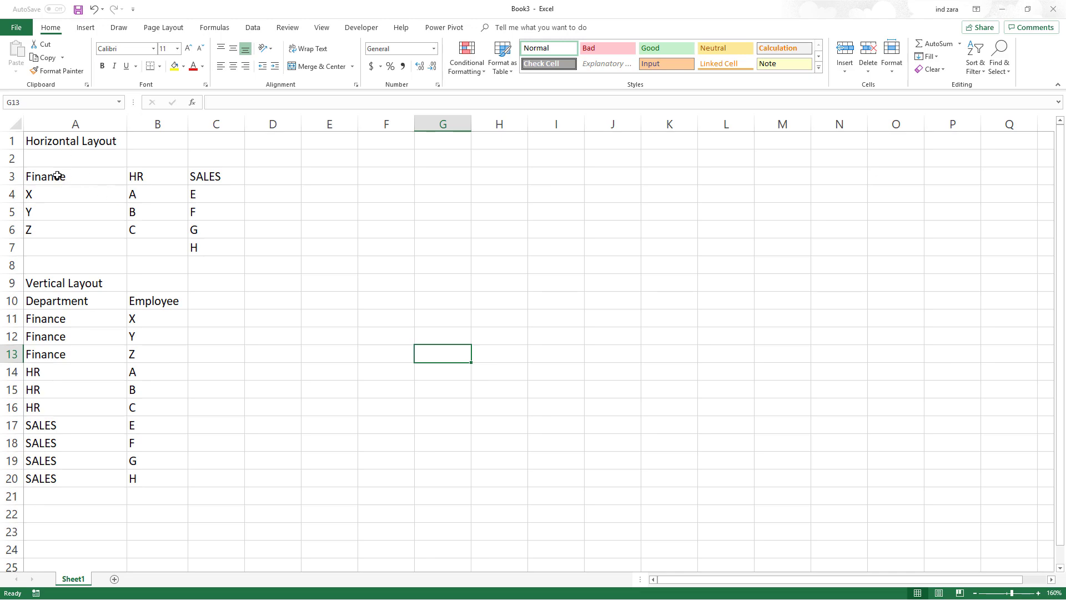
- Convert the horizontal layout range A3:C7 into a table with headers
left_click_drag(58, 176, 200, 195)
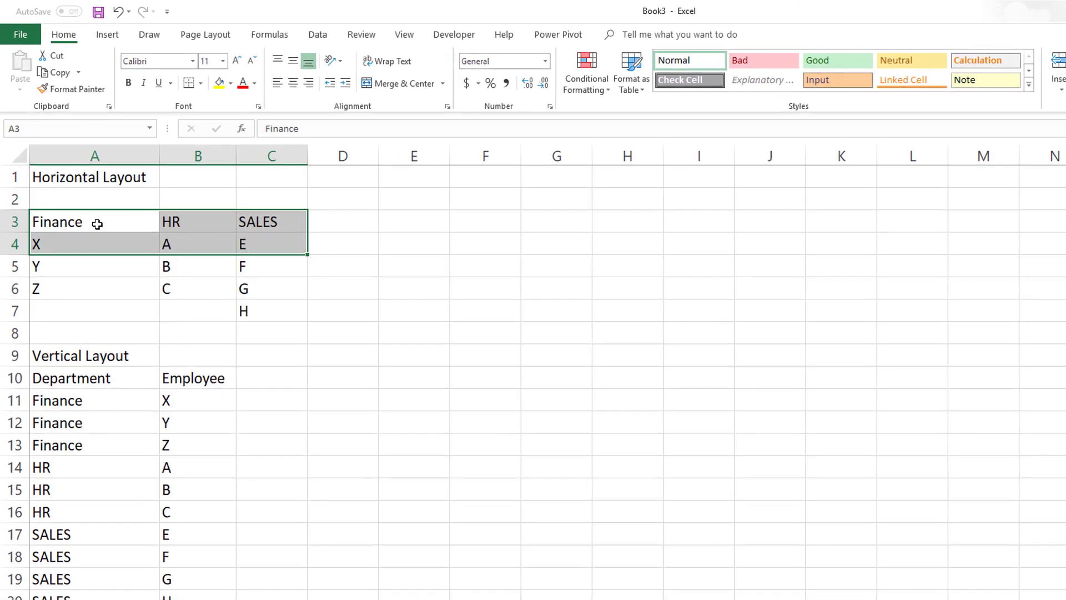
left_click_drag(97, 223, 265, 226)
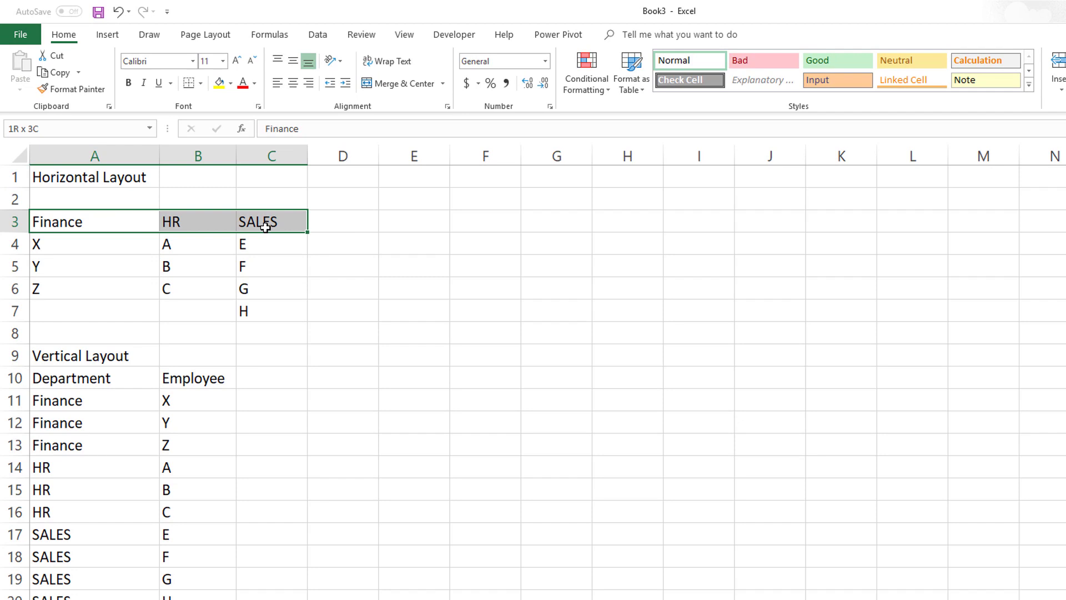
left_click_drag(128, 241, 124, 283)
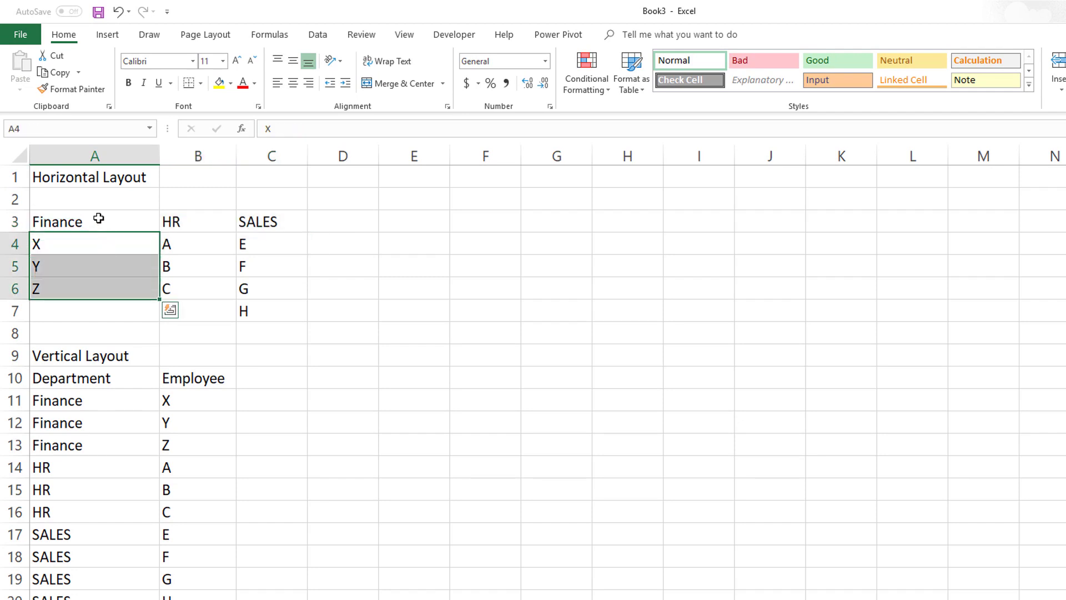
left_click_drag(99, 218, 264, 310)
key("ctrl+t")
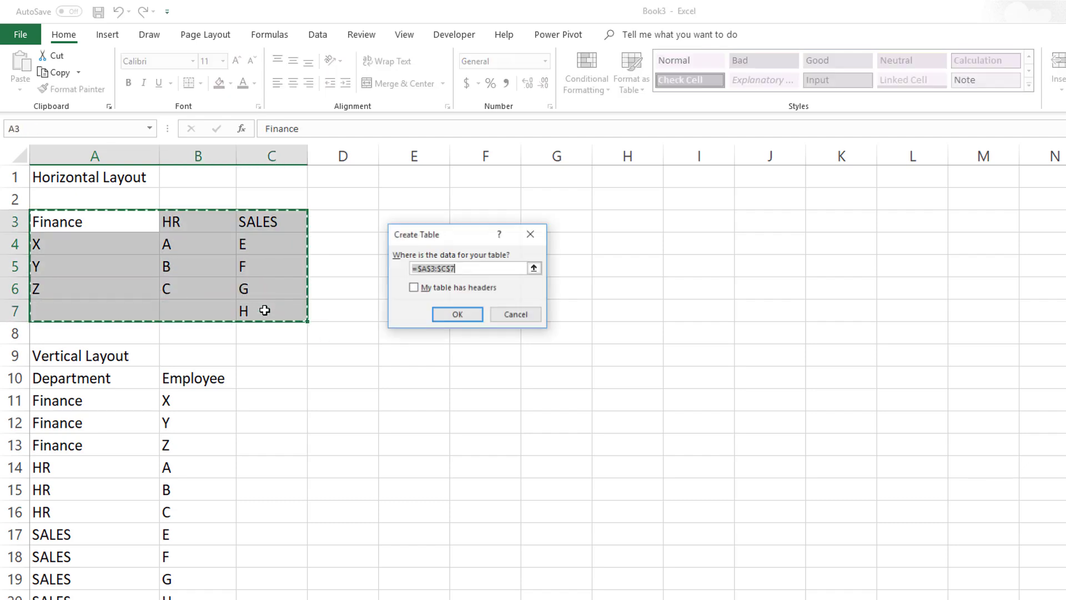
left_click(412, 289)
left_click(442, 317)
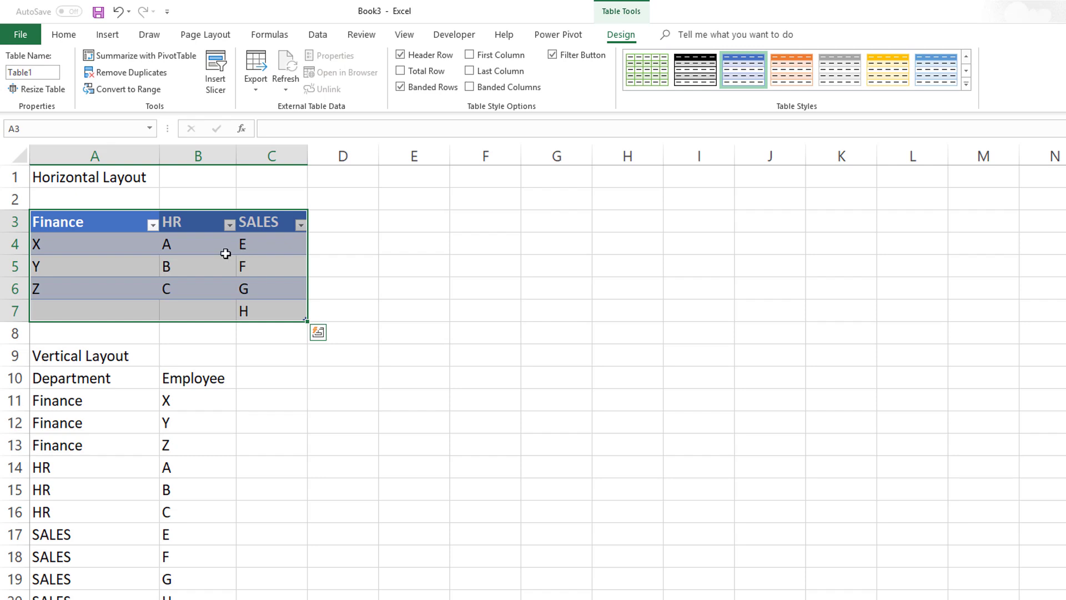
- Define the workbook name L_DEP for the header row of the horizontal layout table
left_click(112, 223)
left_click_drag(111, 224, 273, 222)
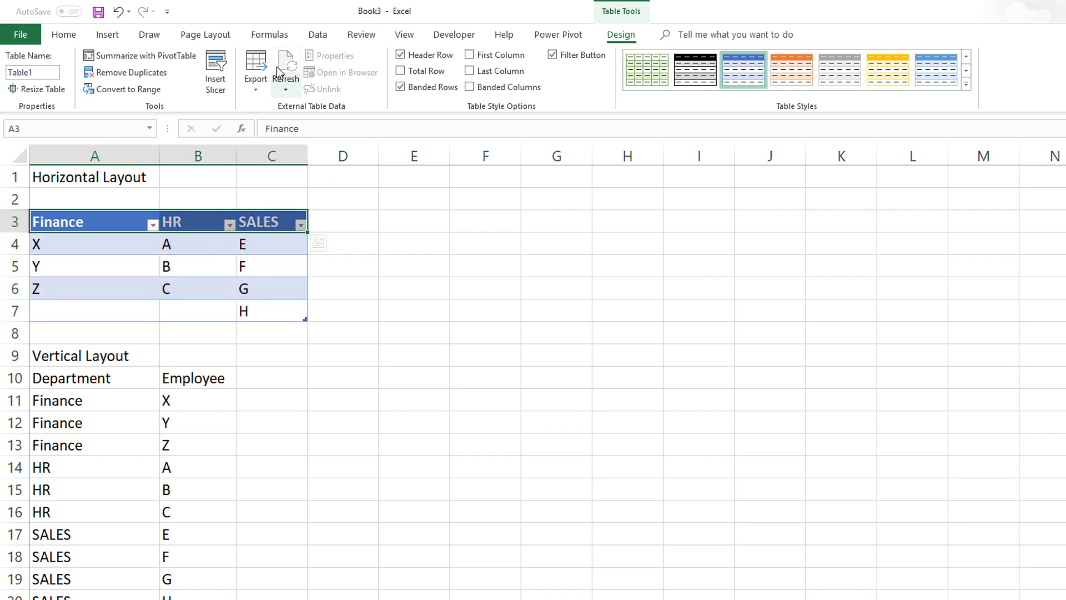
left_click(270, 34)
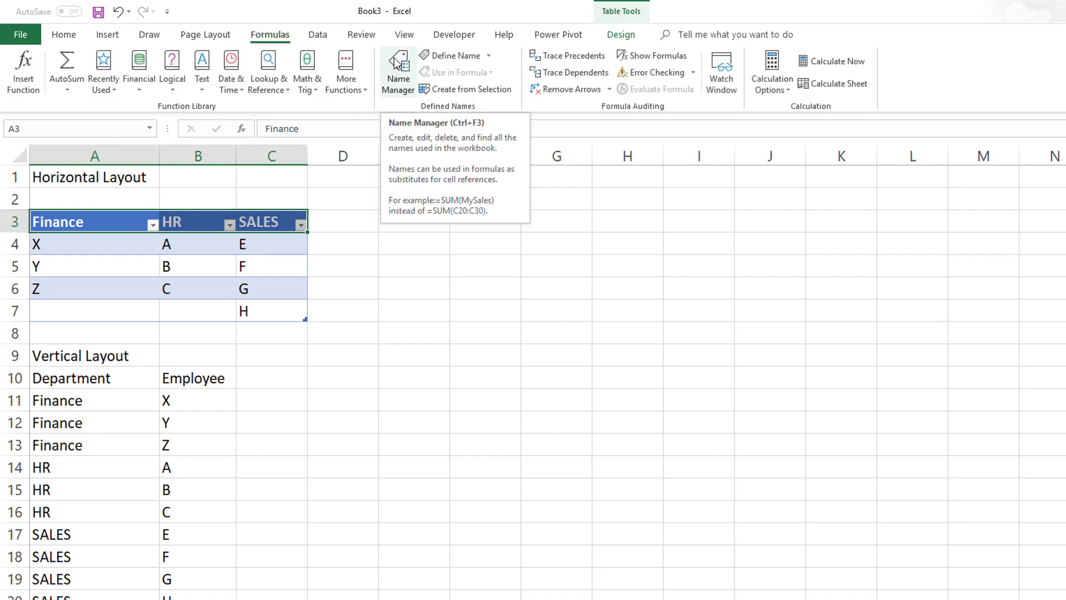
left_click(397, 63)
left_click(301, 159)
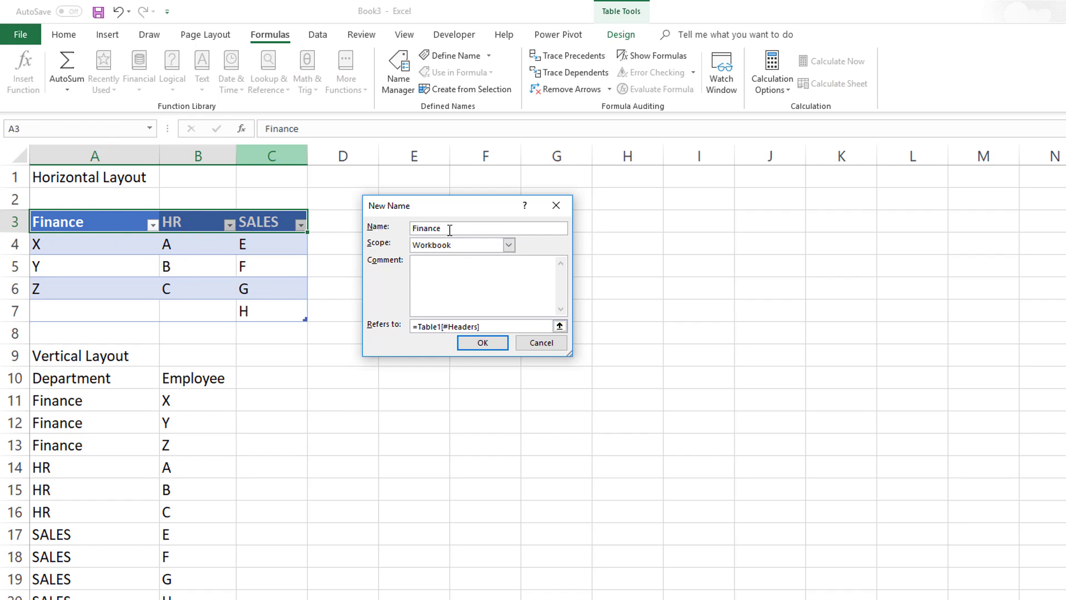
type("L_DEP")
left_click(481, 348)
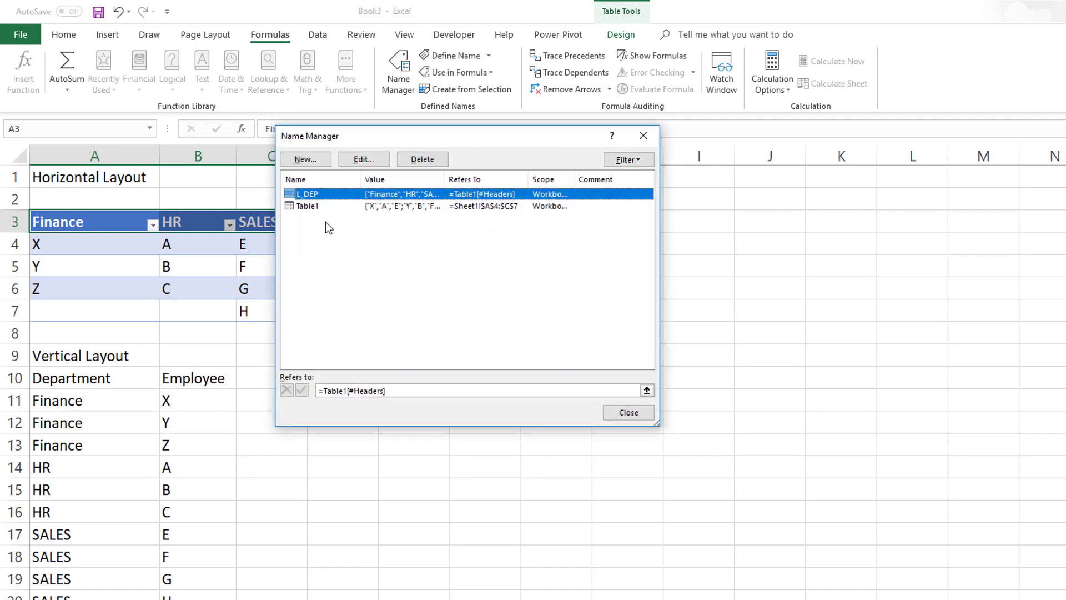
left_click(628, 412)
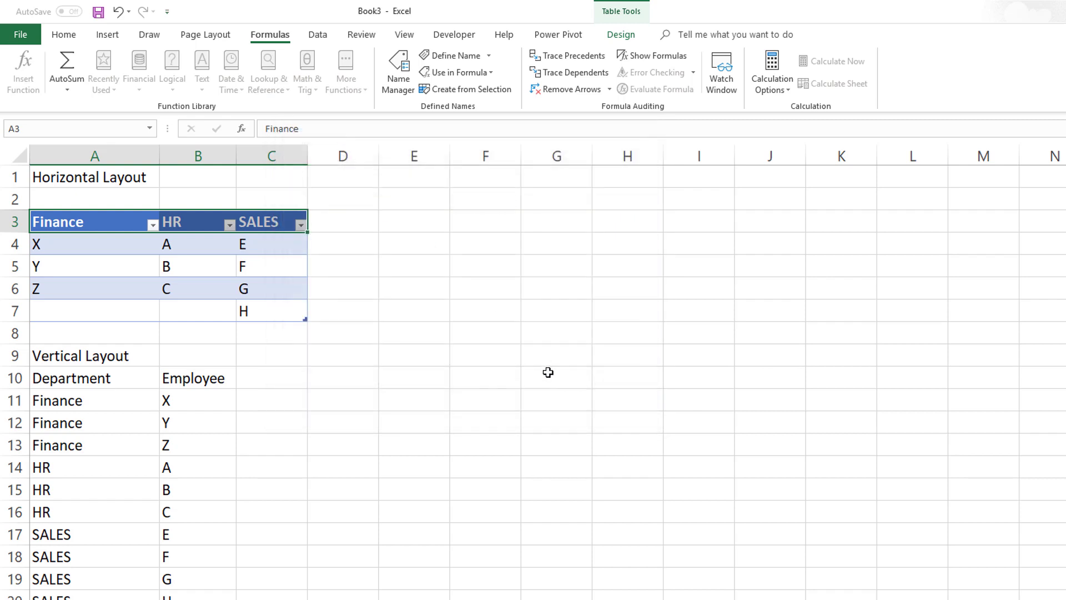
- Enter the headings Department in F2 and Employee in G2, and widen columns F and G to fit them
left_click(487, 227)
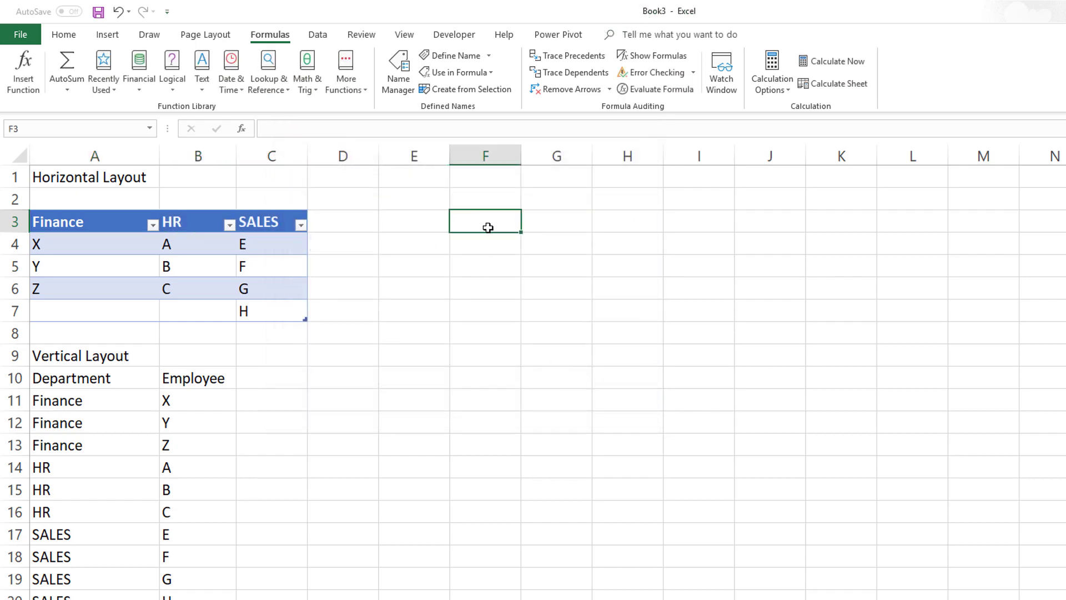
key("Up")
type("Department")
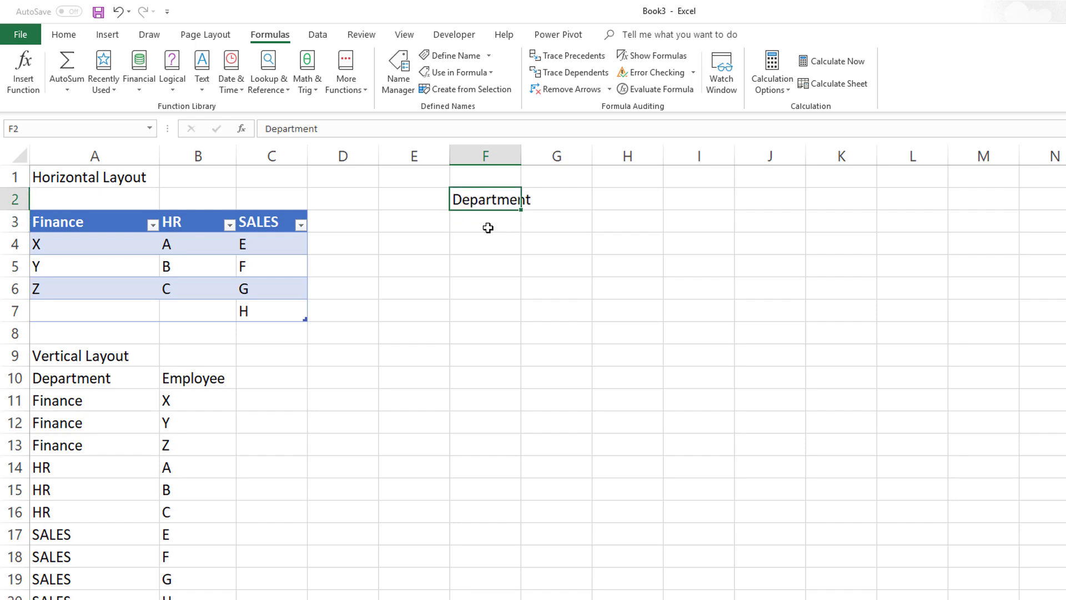
key("Tab")
type("E")
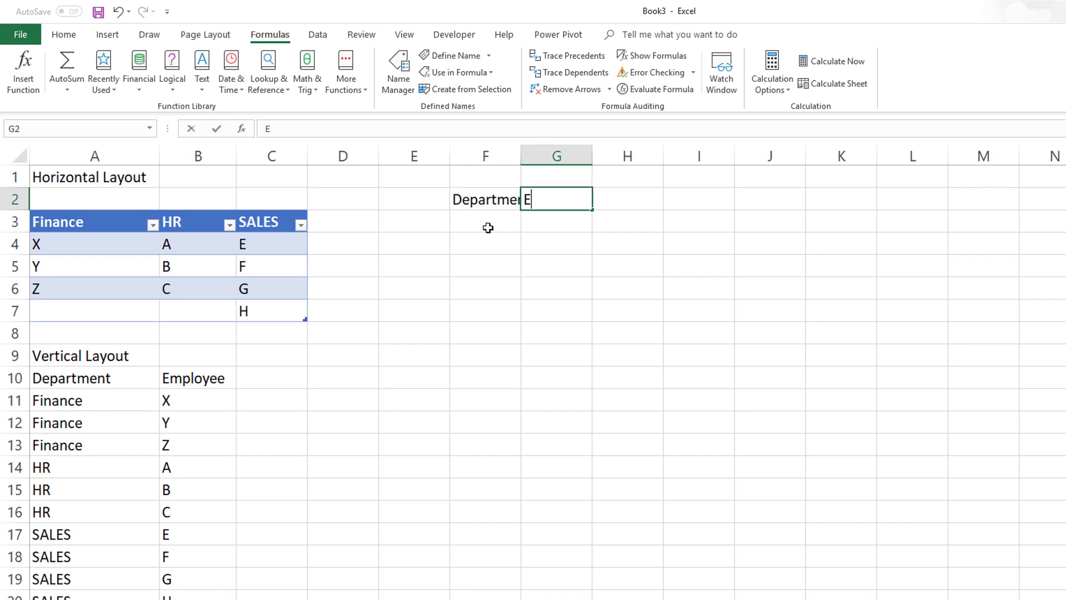
type("mployee")
key("Return")
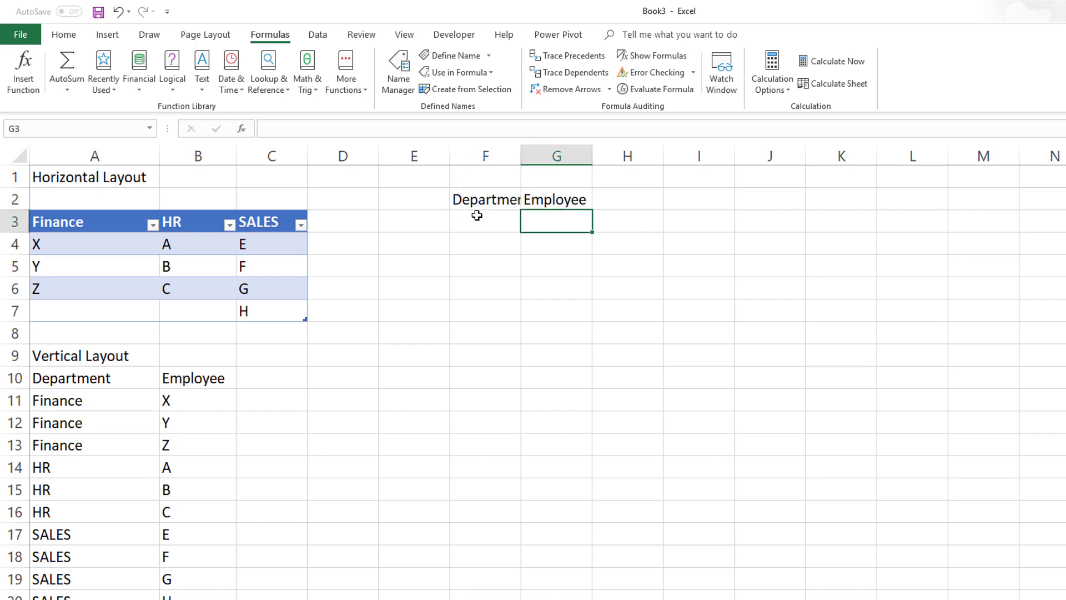
left_click_drag(521, 159, 548, 158)
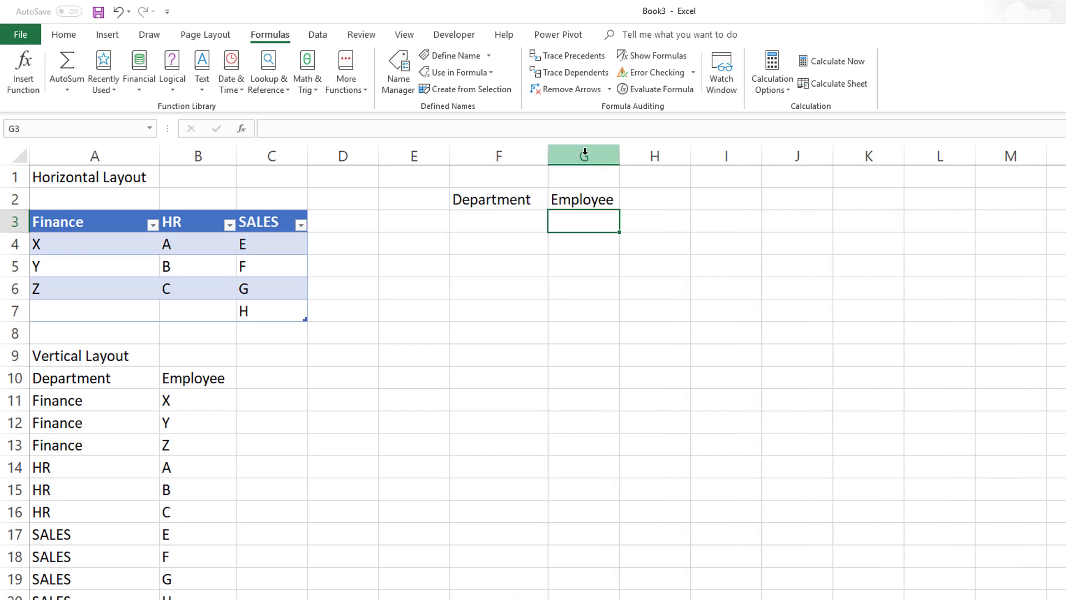
left_click_drag(621, 156, 639, 156)
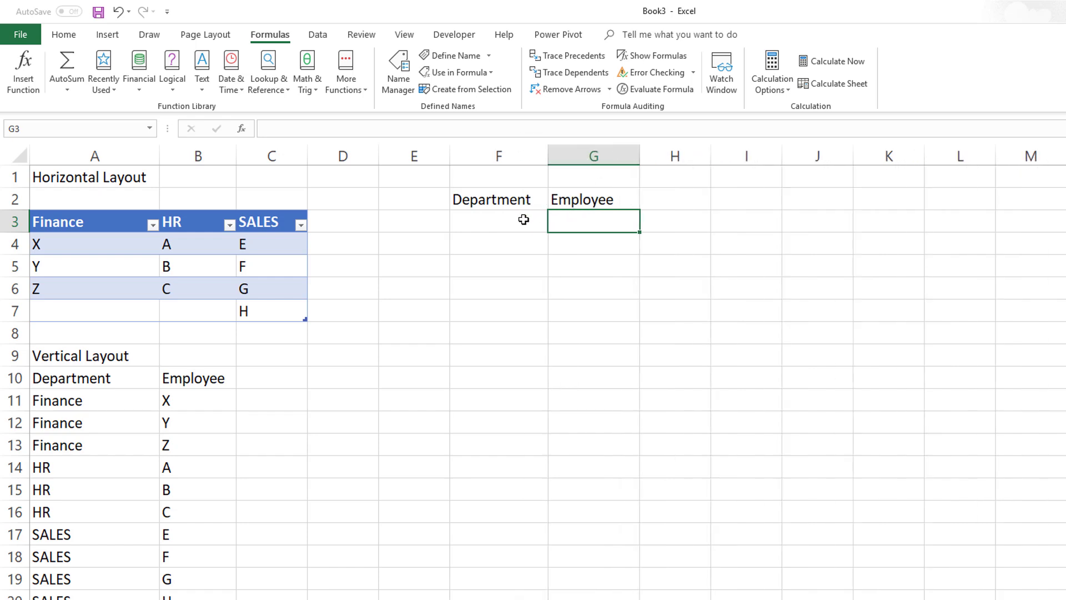
- Add list data validation to cell F3 with the named range =L_DEP as its source, and try the drop-down
left_click(520, 220)
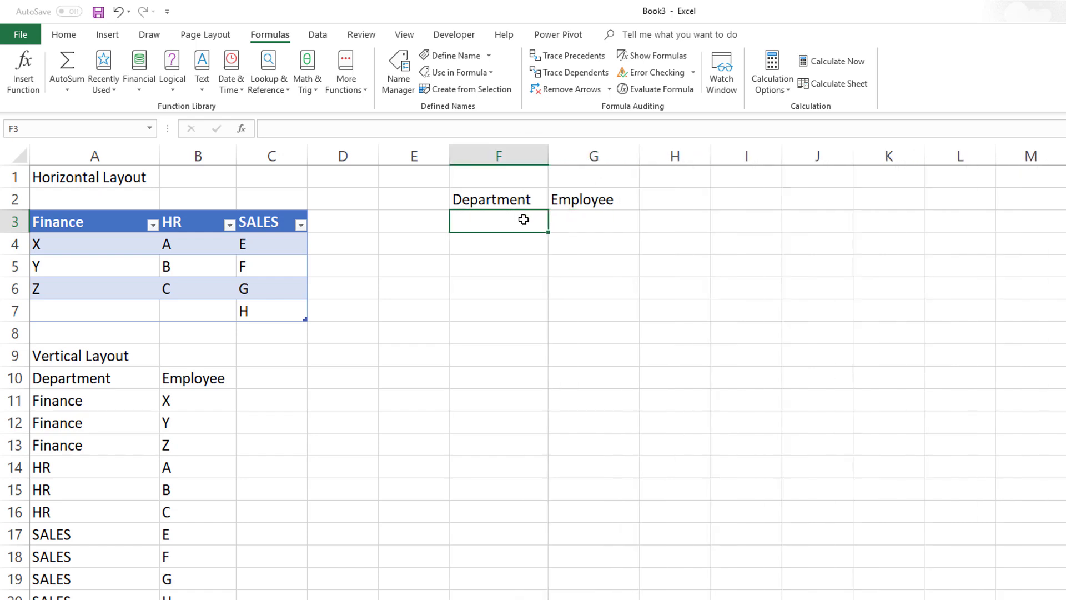
left_click(64, 34)
left_click(317, 35)
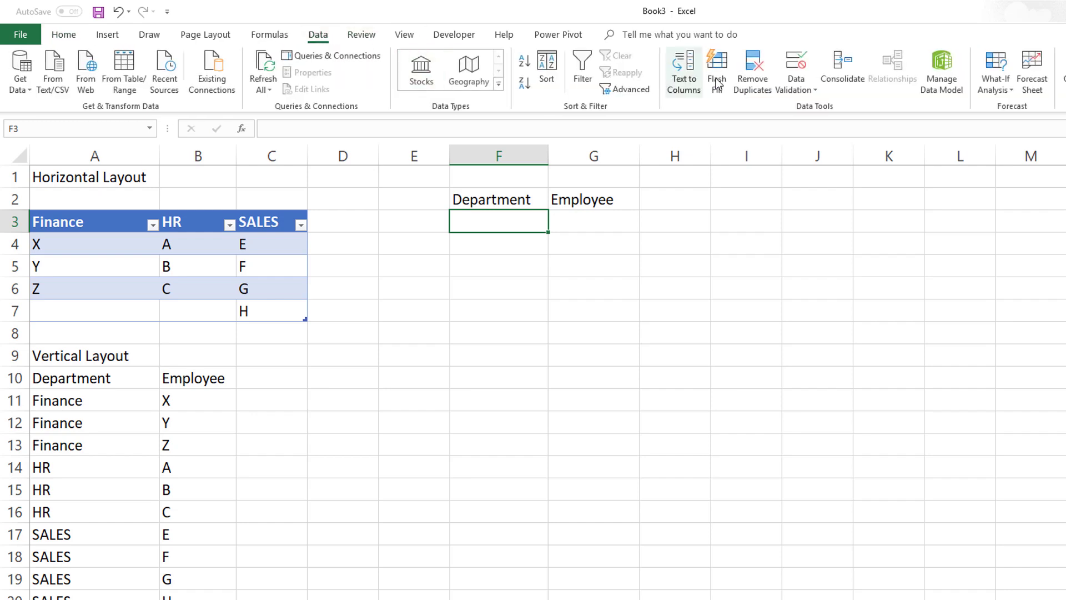
left_click(801, 66)
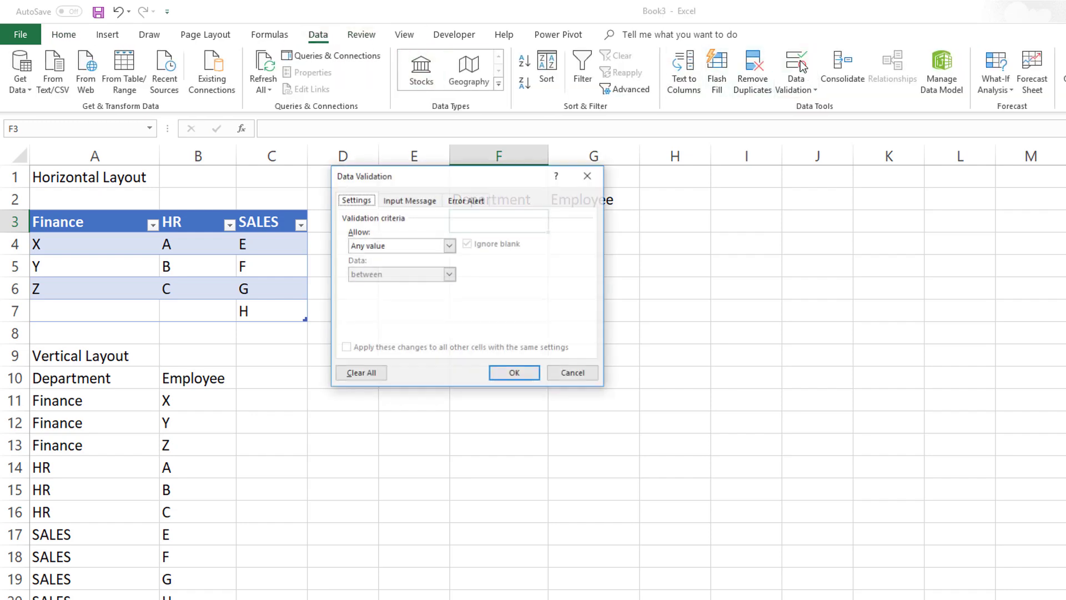
left_click(449, 246)
left_click(410, 285)
left_click(412, 304)
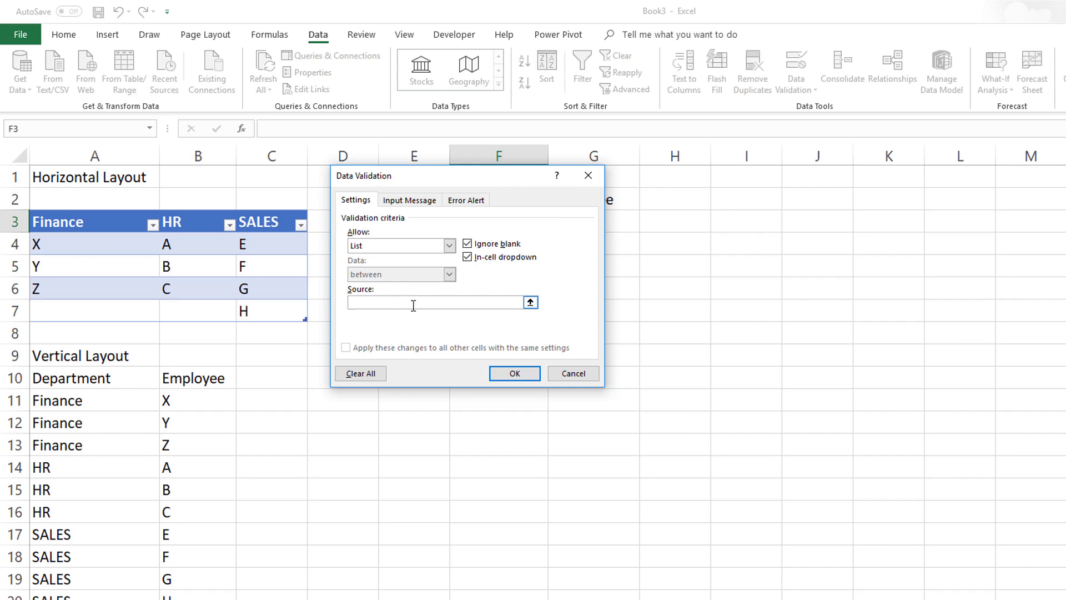
key("F3")
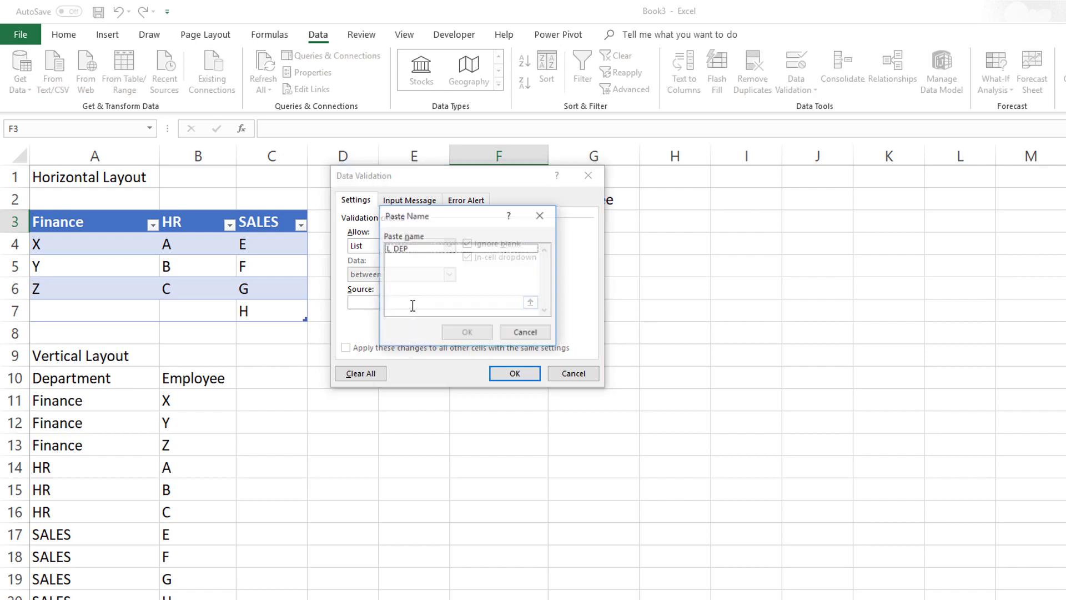
double_click(407, 248)
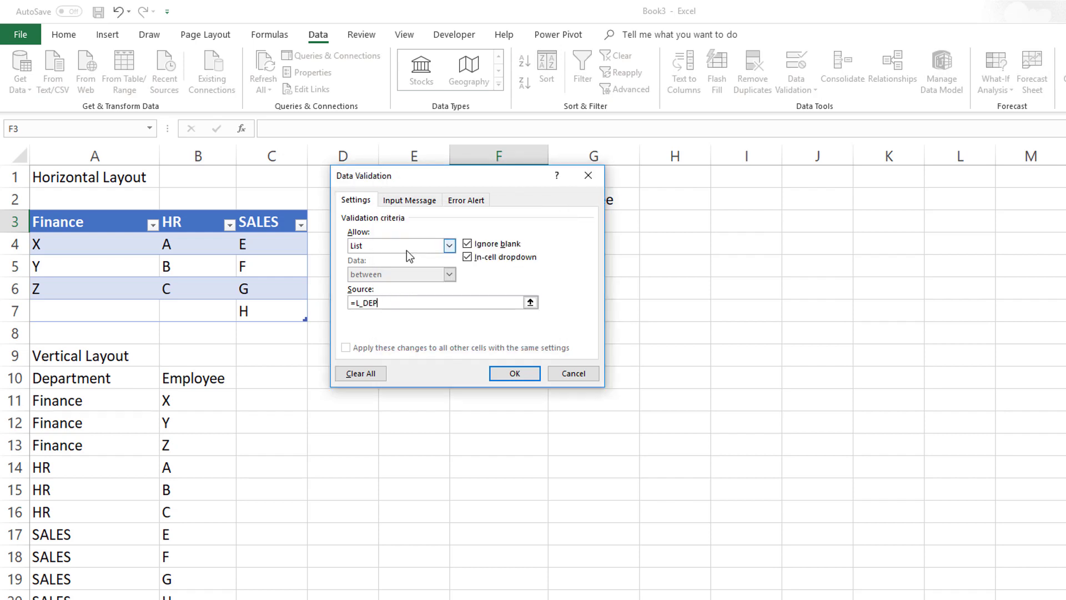
left_click(502, 373)
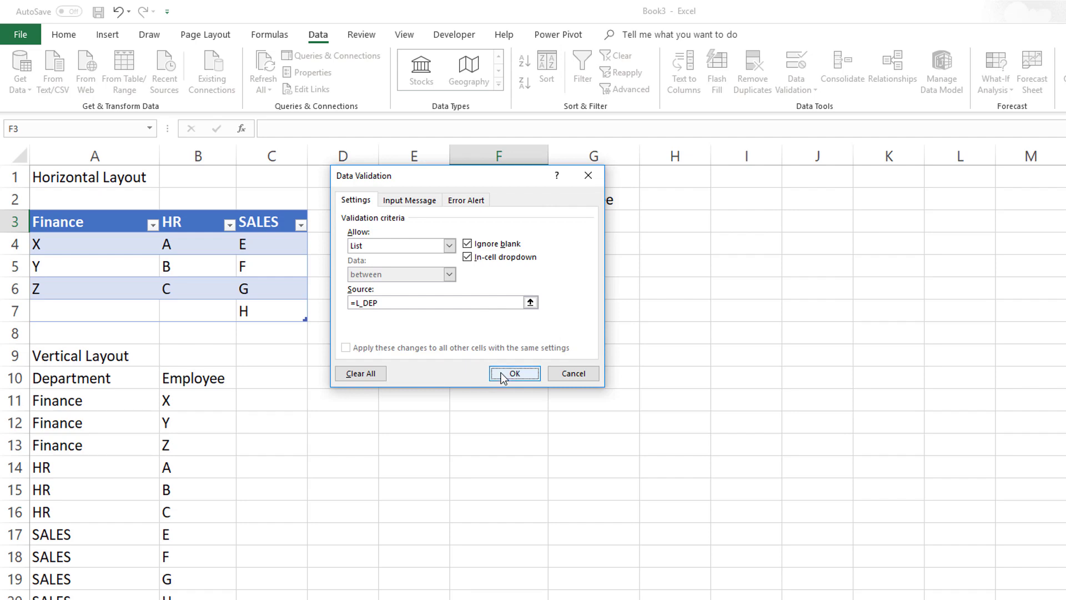
left_click(554, 226)
left_click(553, 226)
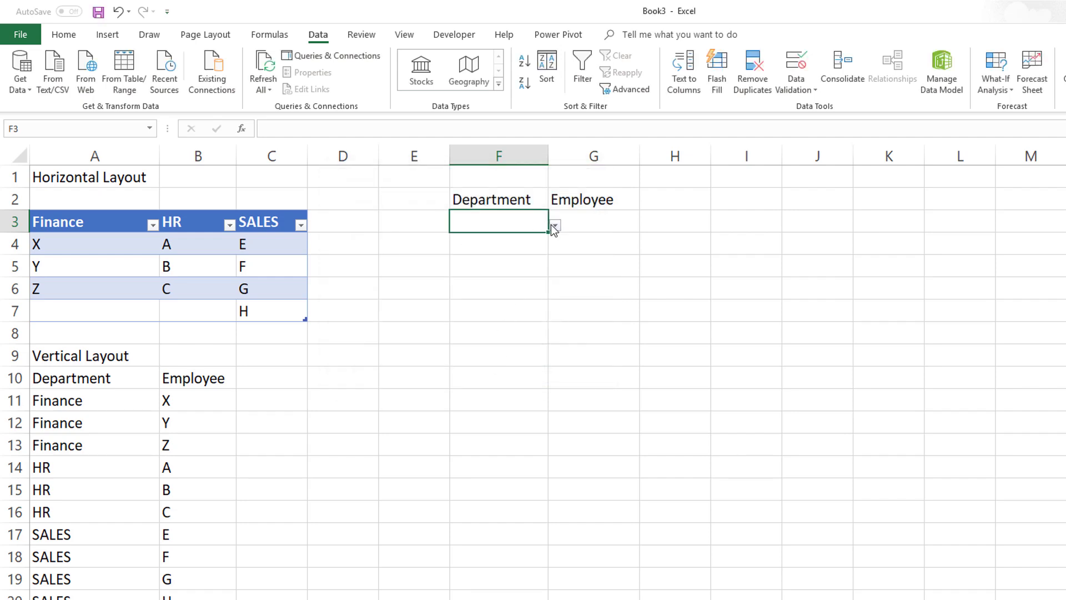
- Make the Department and Employee headings in F2:G2 bold
left_click_drag(528, 200, 571, 201)
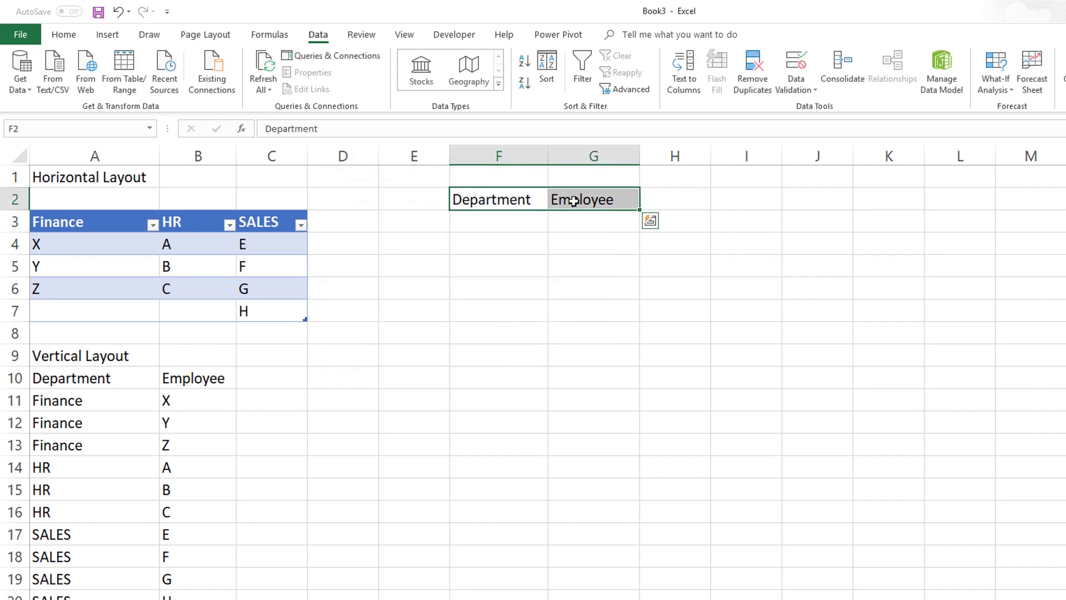
key("ctrl+b")
left_click(581, 214)
left_click(535, 222)
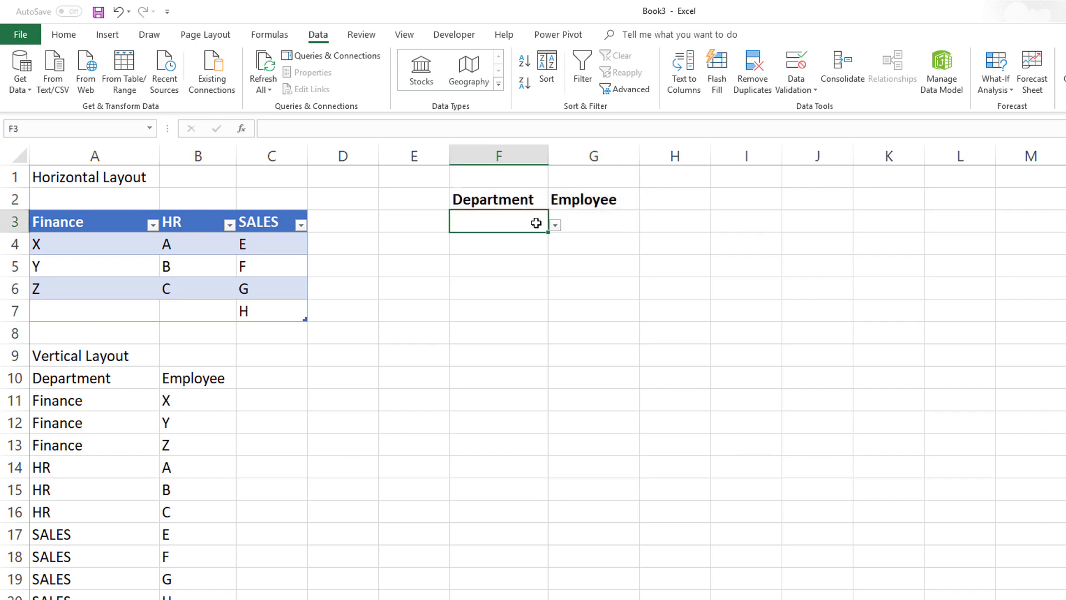
- Choose HR from the department drop-down in cell F3
left_click(555, 226)
left_click(490, 255)
left_click(628, 222)
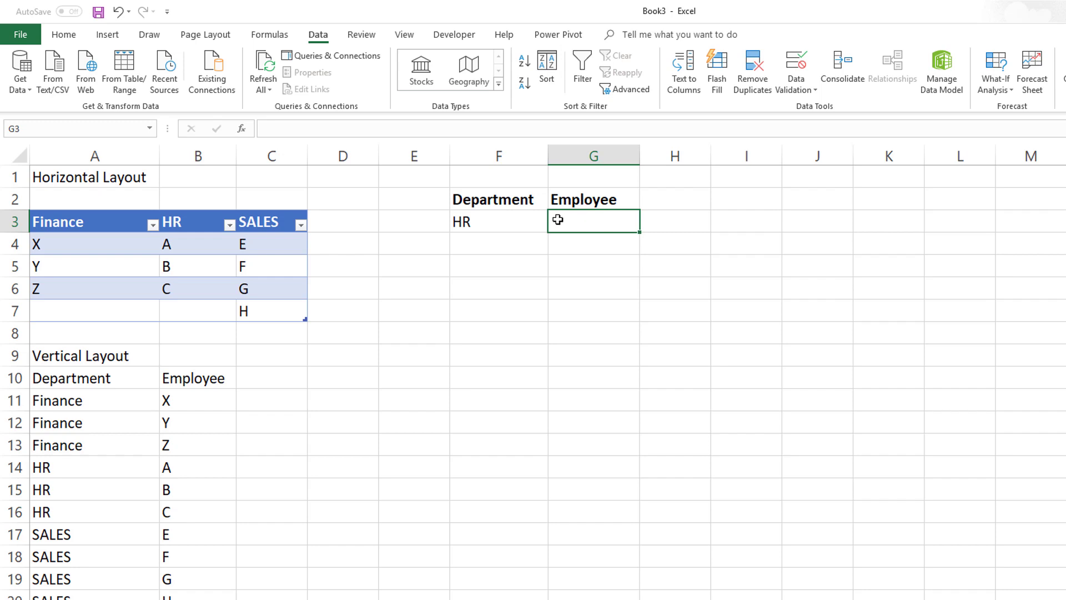
- Center the contents of cell F3 horizontally and name the cell I_DEP
left_click(521, 221)
left_click(64, 34)
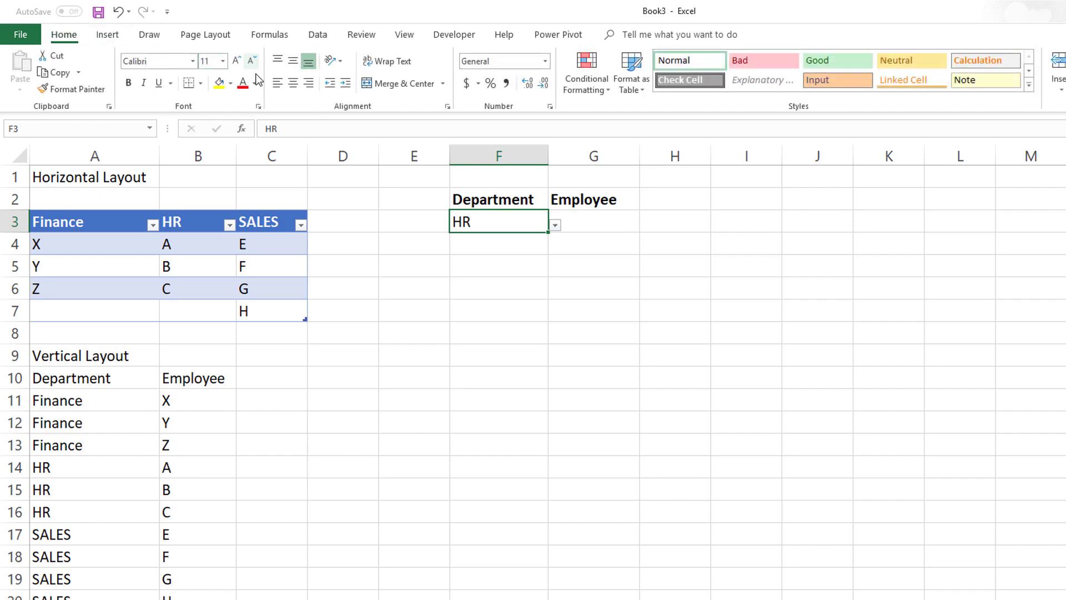
left_click(293, 83)
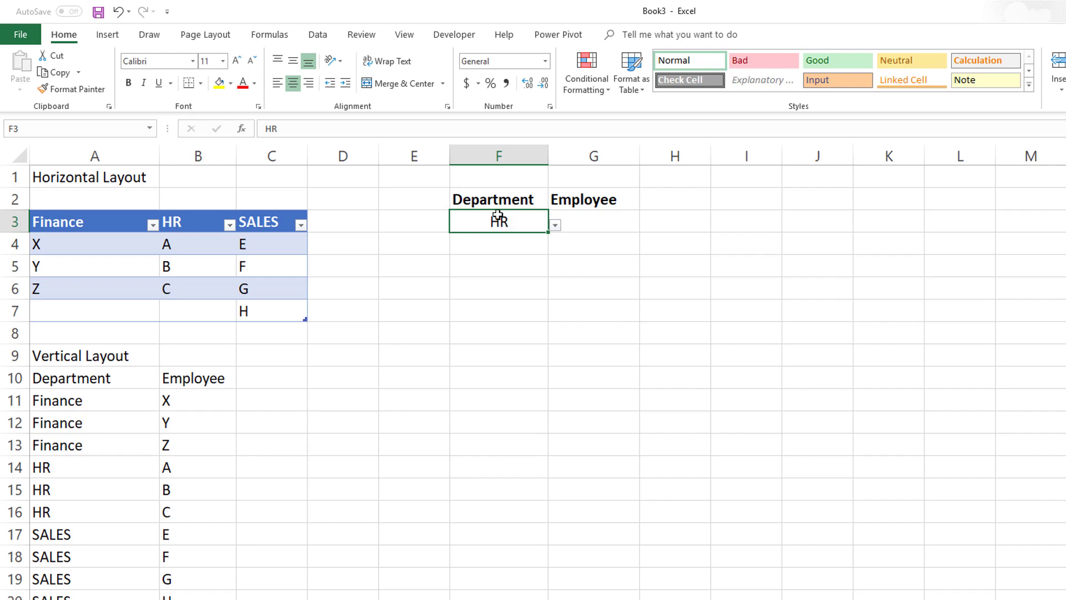
left_click(77, 133)
key("BackSpace")
- Label cell I3 Column and enter =MATCH(I_DEP,L_DEP,0) in J3 to find the chosen department's column
left_click(774, 227)
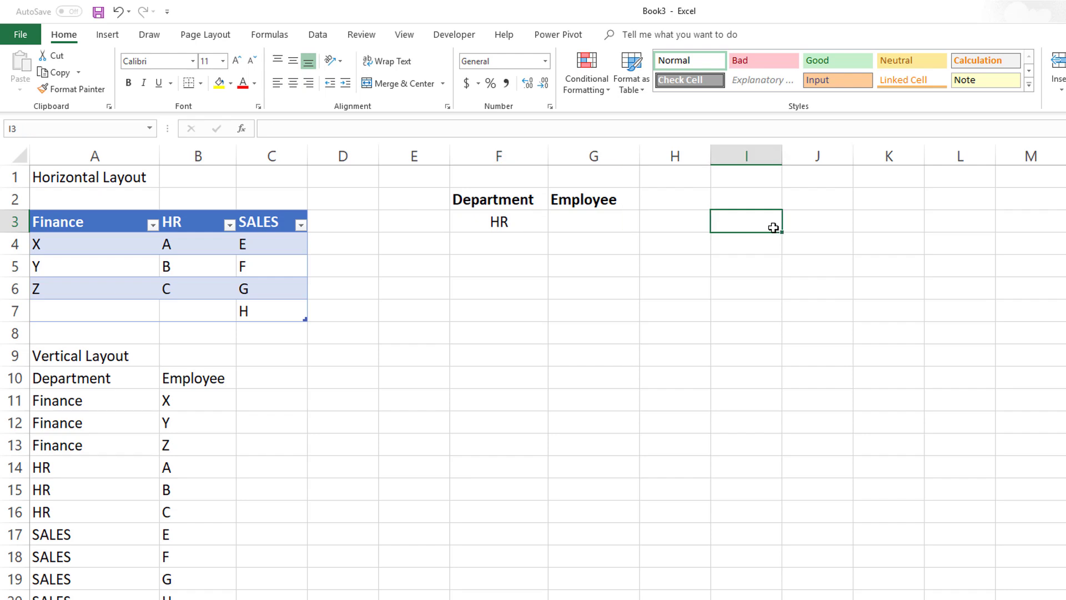
type("C")
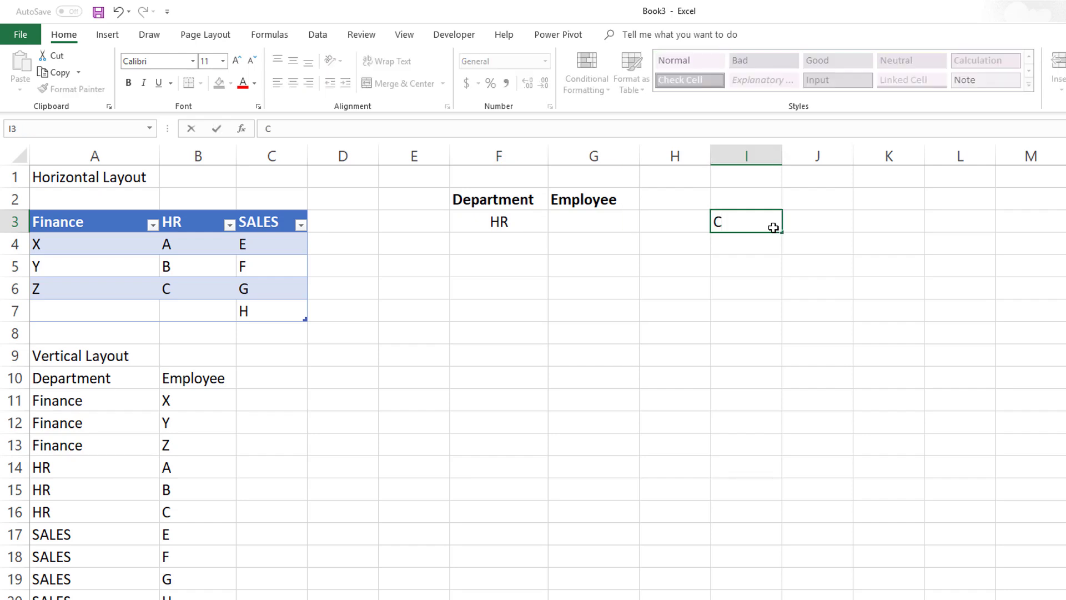
type("olumn")
key("Tab")
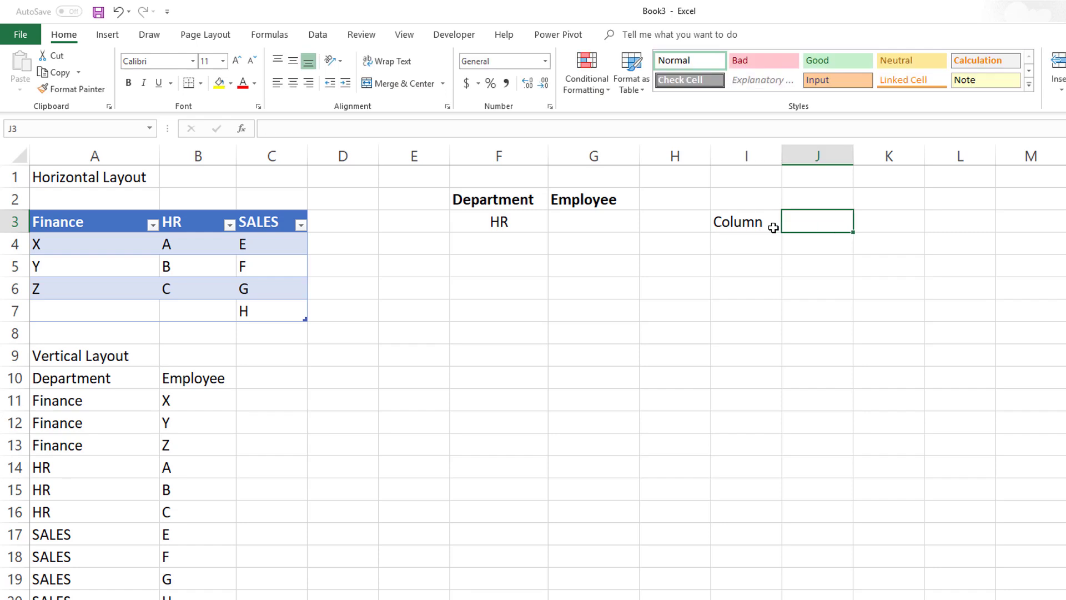
type("=match(")
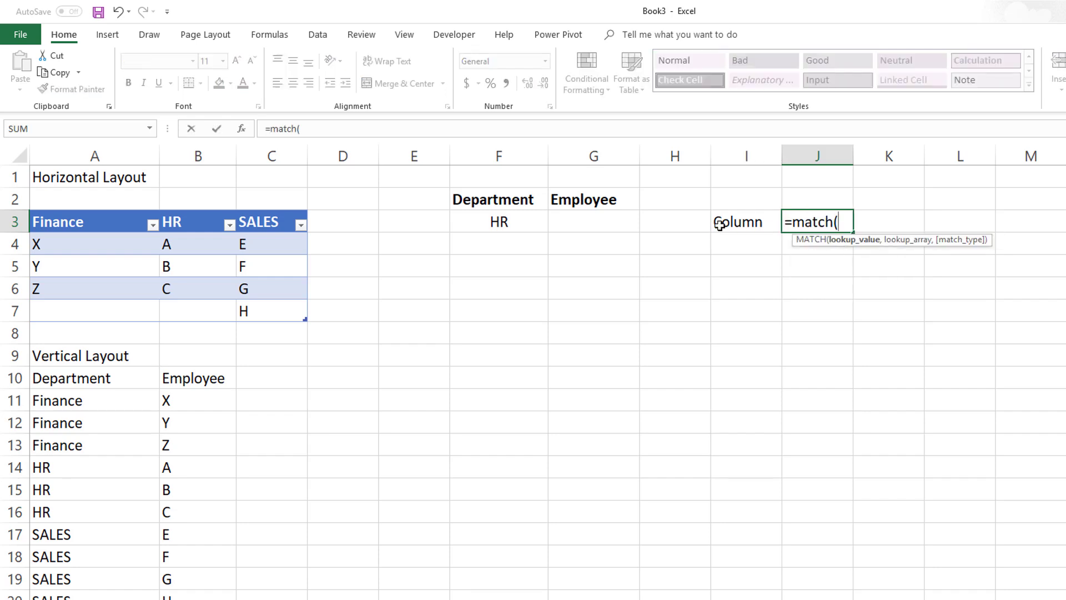
left_click(523, 225)
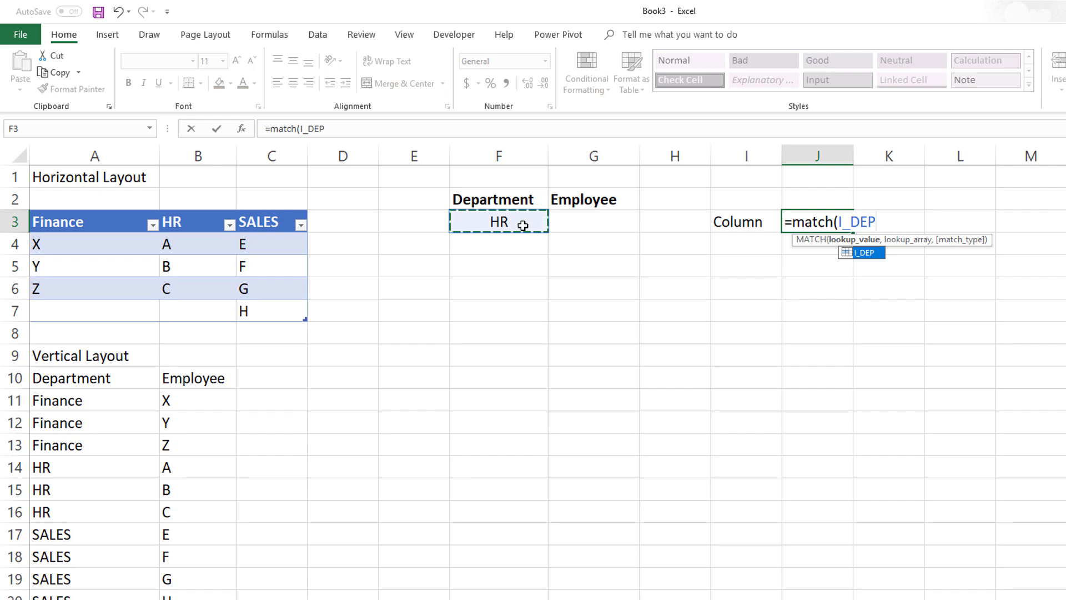
type(",L")
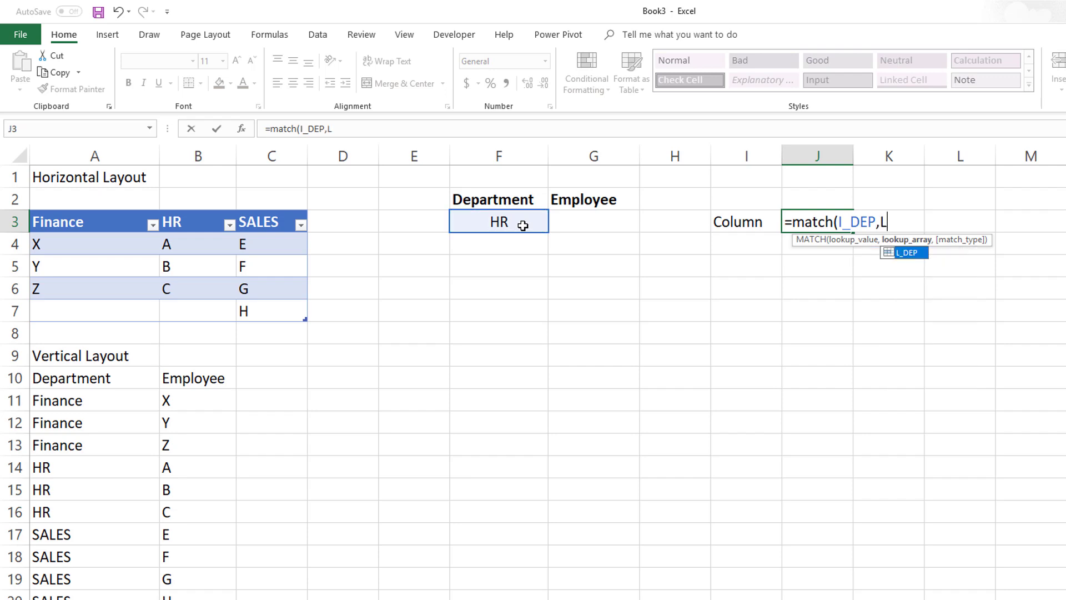
type("_DEP,0")
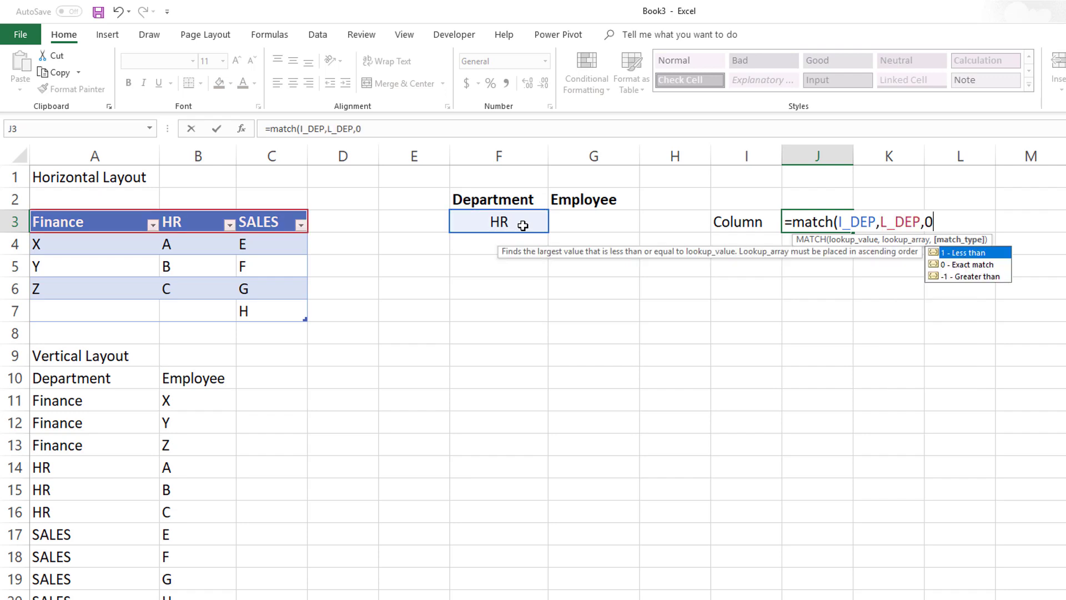
type(")")
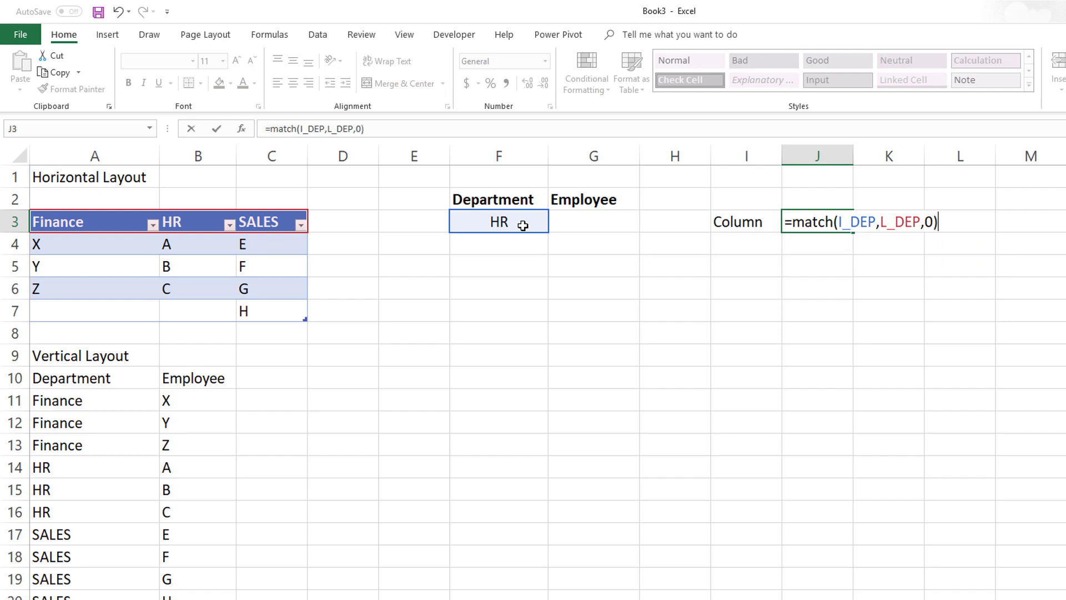
key("Return")
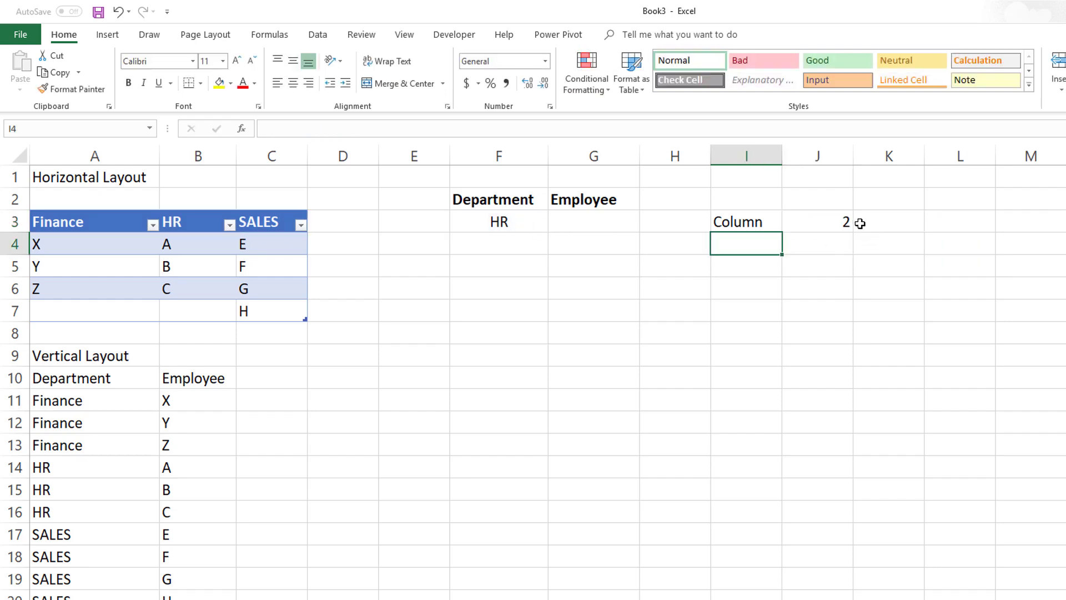
- Test the MATCH formula in J3 by switching the department in F3 to Finance and back to HR
left_click(832, 221)
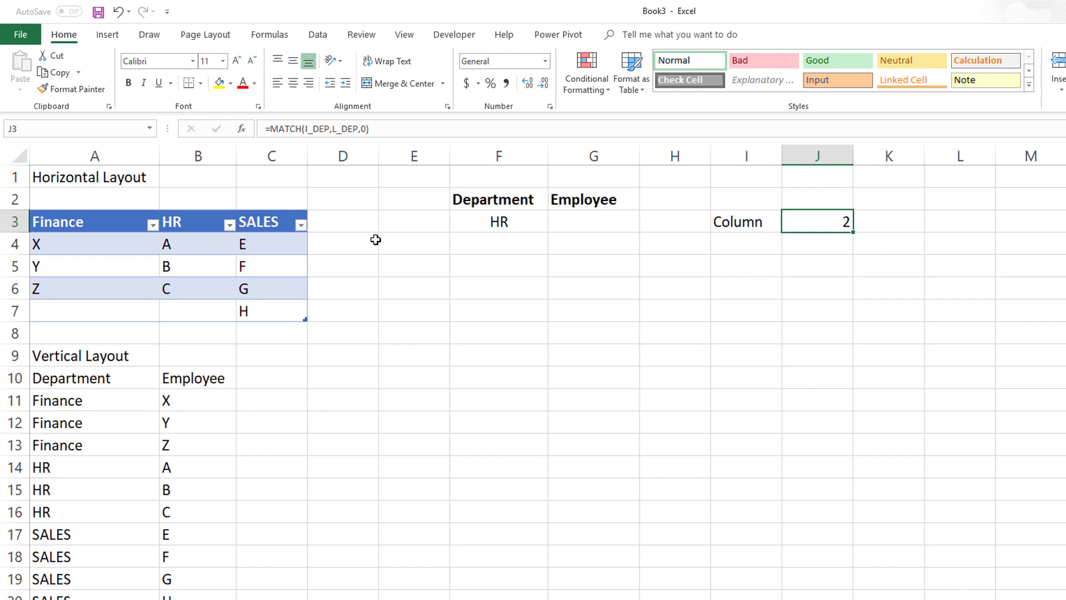
left_click(507, 222)
left_click(556, 224)
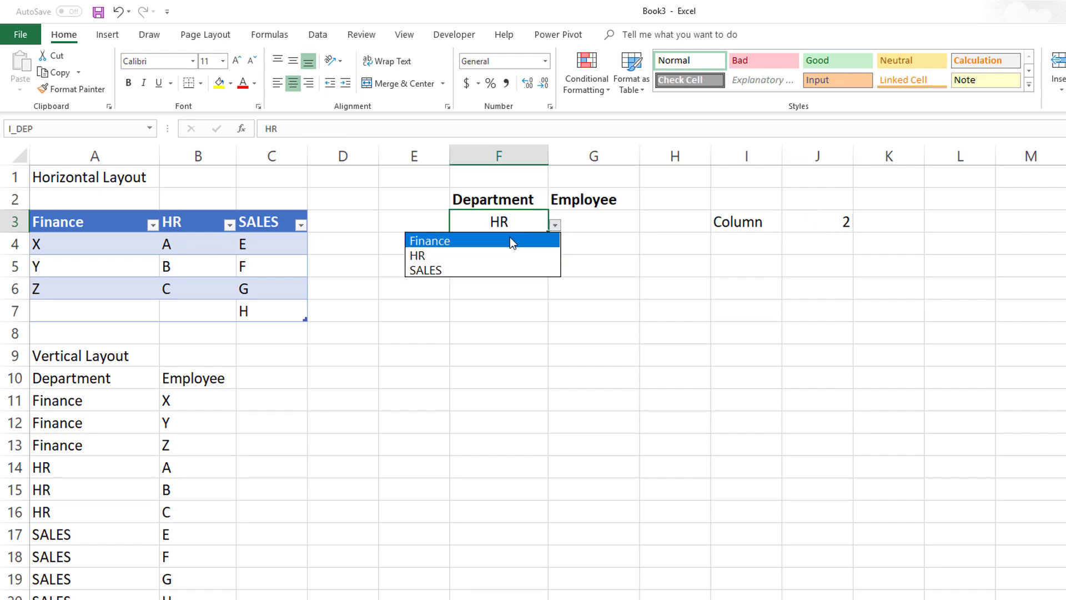
left_click(509, 239)
left_click(555, 226)
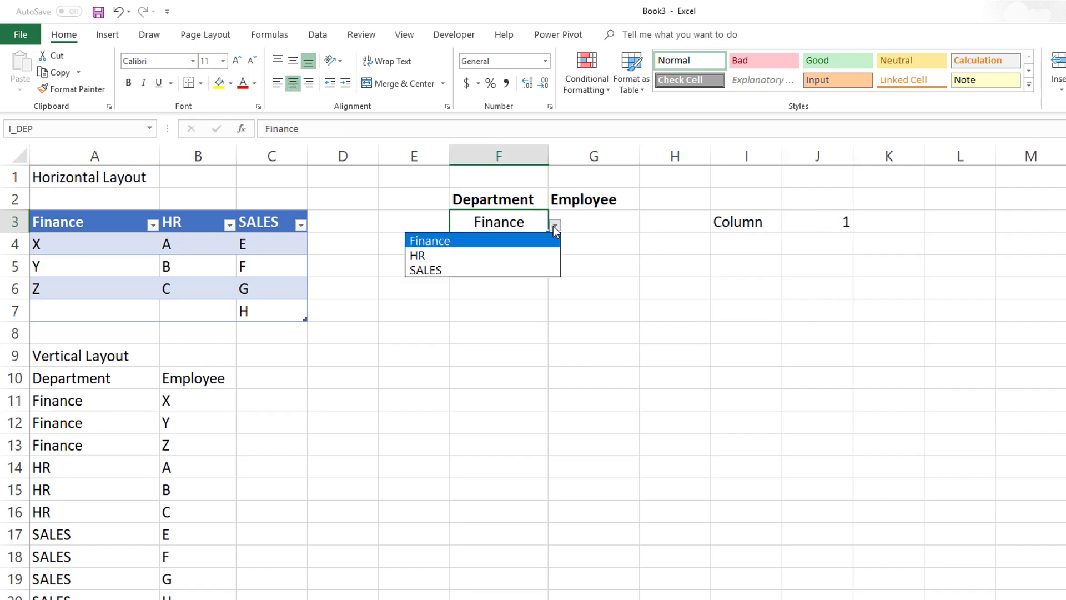
left_click(521, 254)
- Name the column-number cell J3 C_COL
left_click(824, 220)
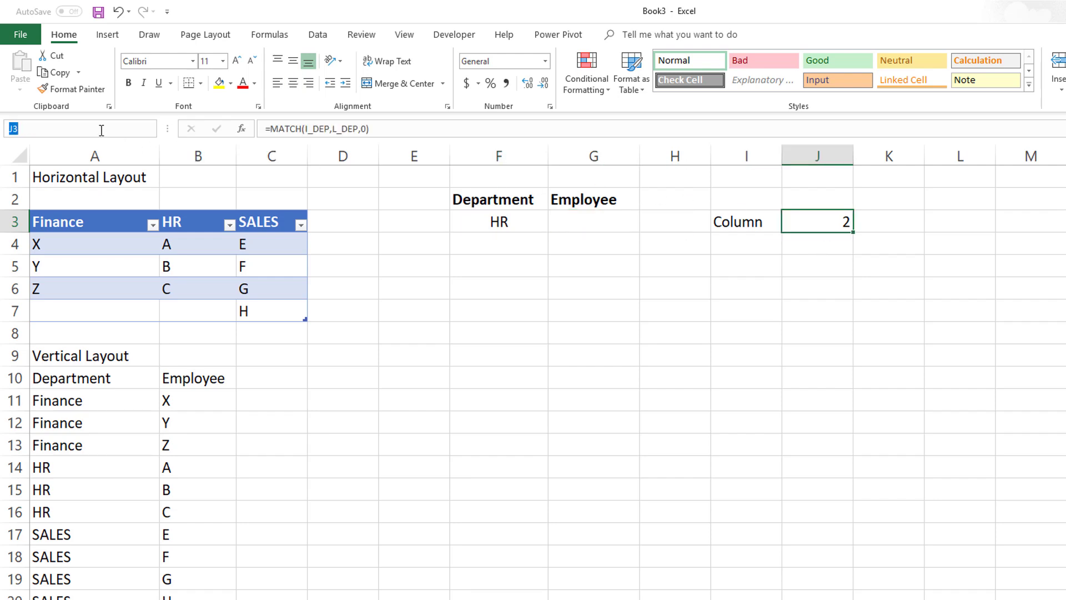
type("C_COL")
key("Return")
key("Return")
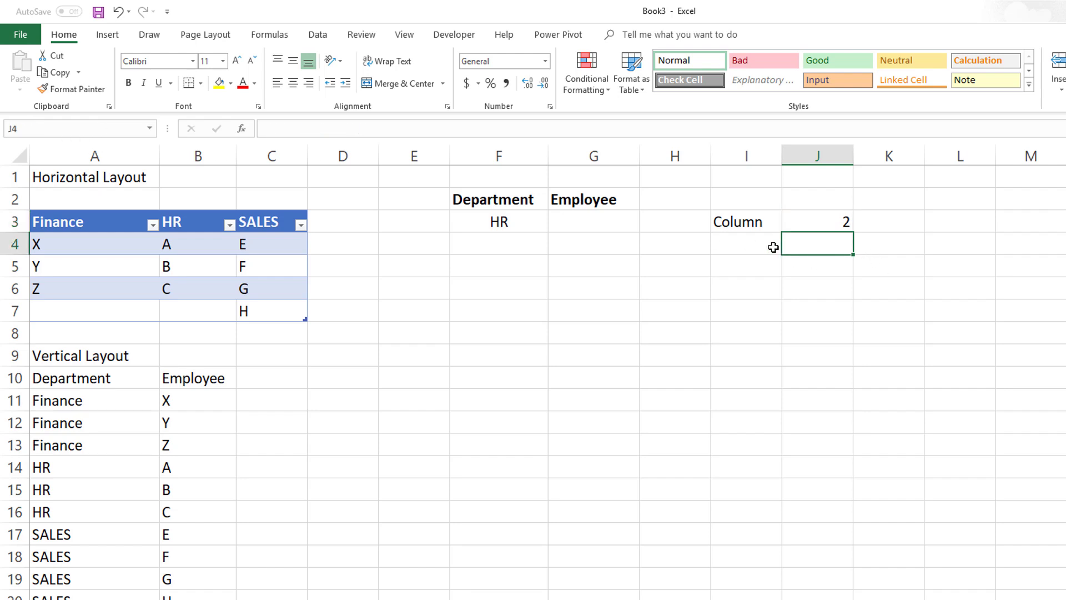
- Label cell I4 Num Emp and enter =COUNTA(INDEX(Table1,,C_COL)) in J4 to count the chosen department's employees
left_click(748, 249)
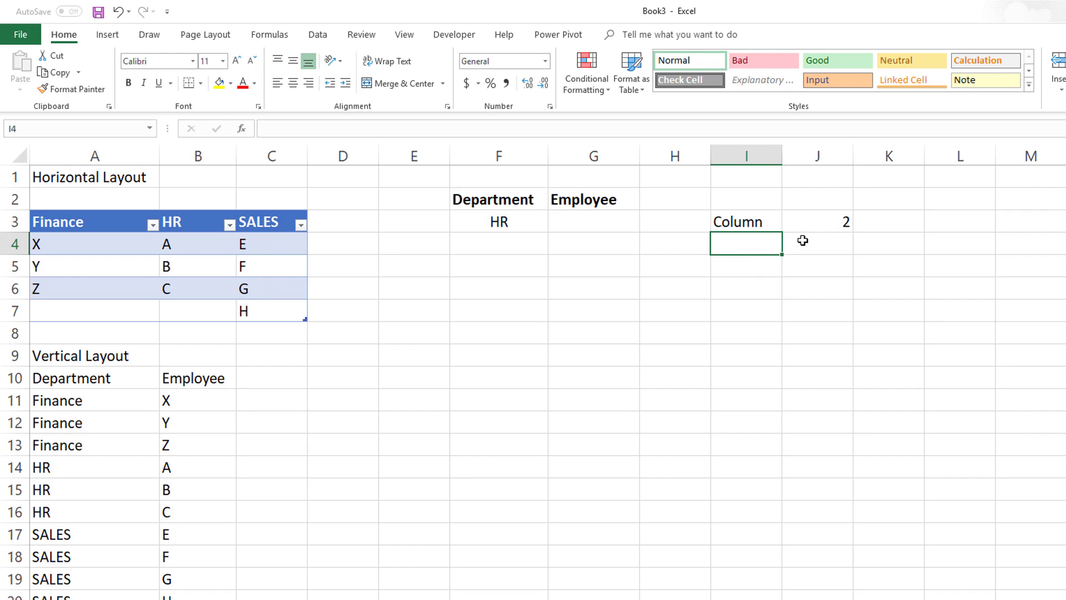
type("Num Emp")
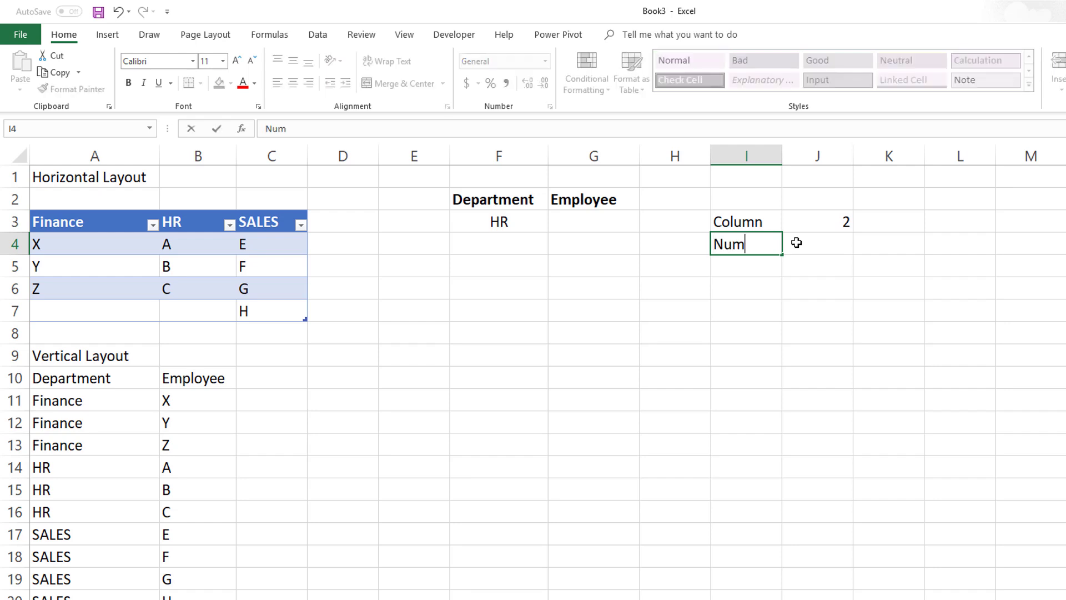
left_click(796, 243)
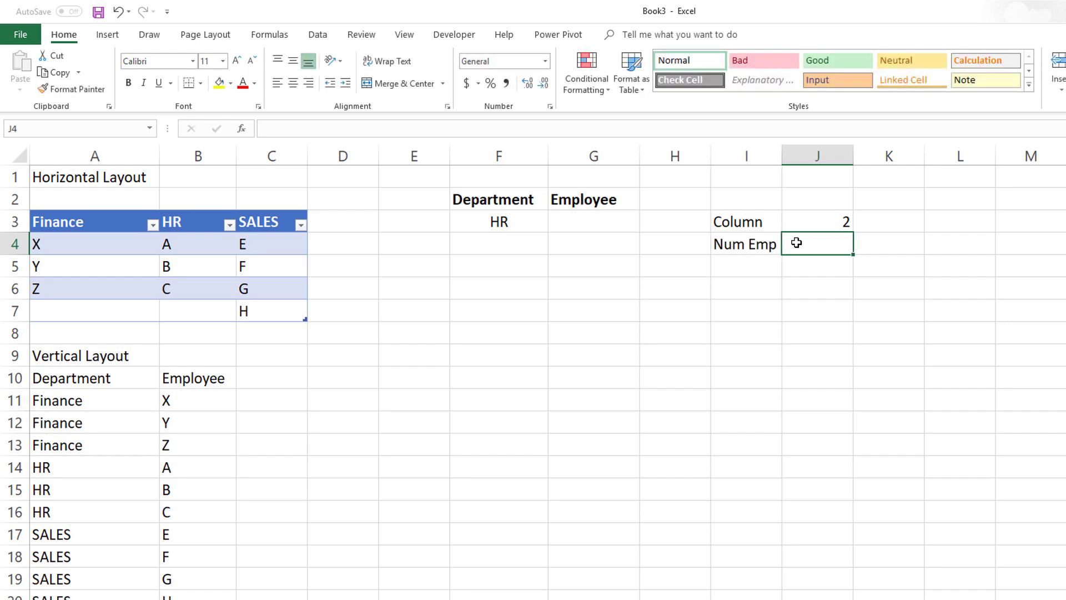
type("=COUN")
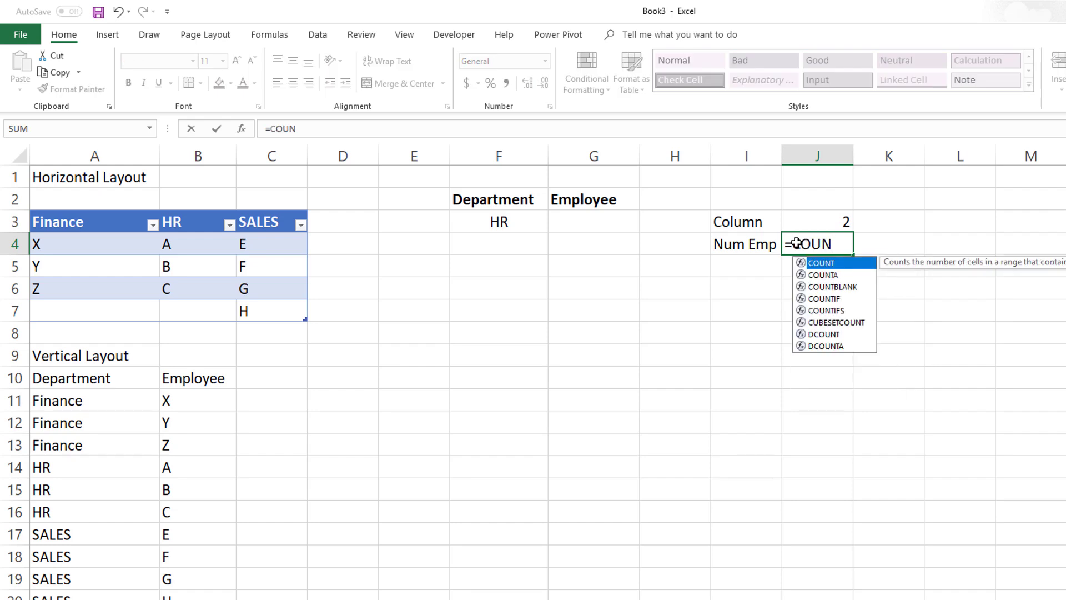
type("TA(")
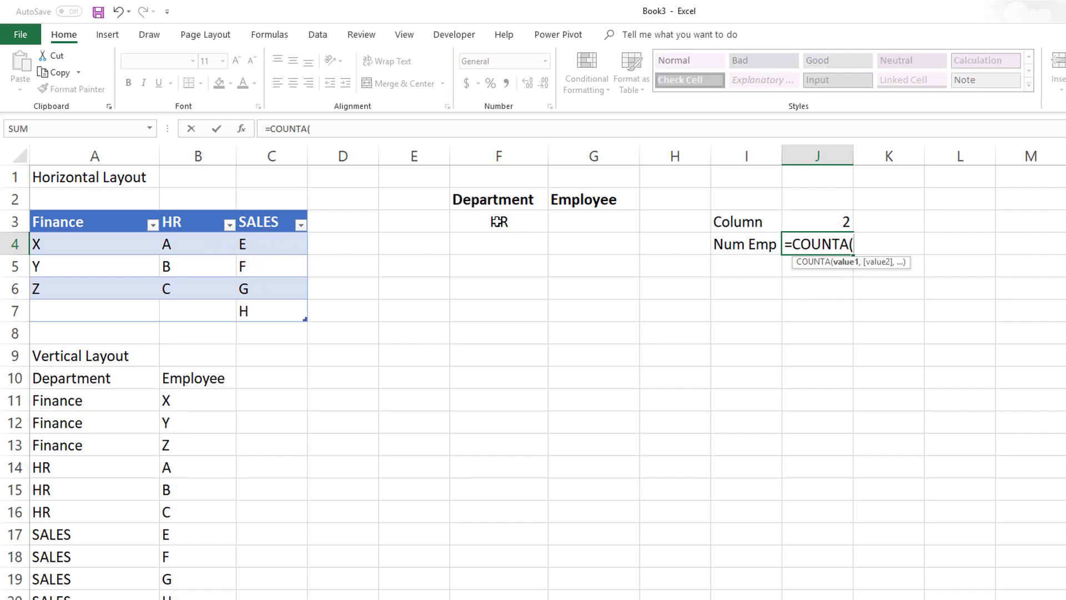
left_click(349, 128)
type("INDEX(")
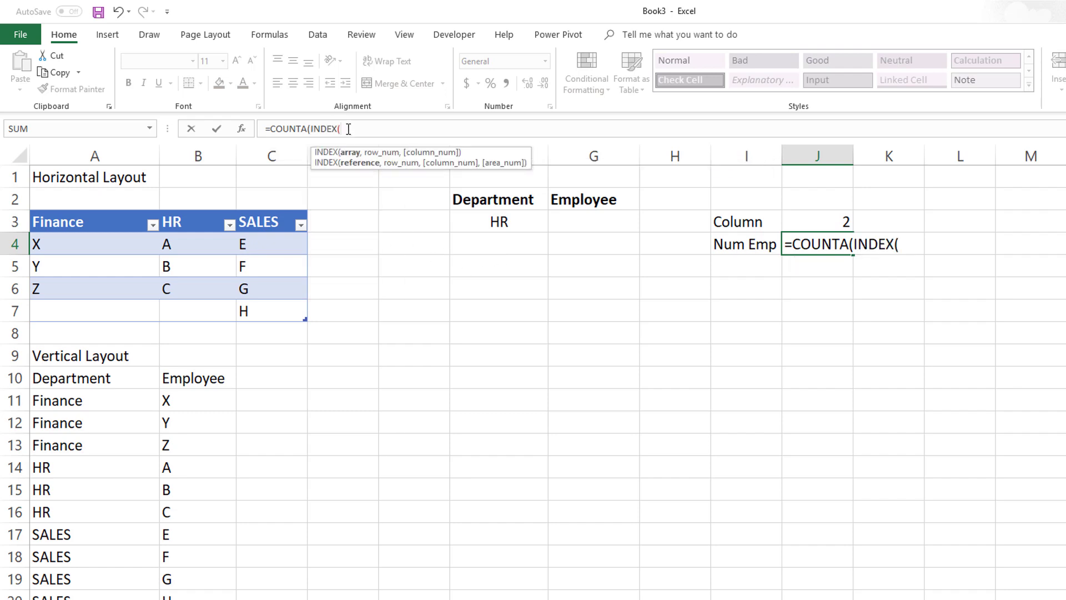
type("Table")
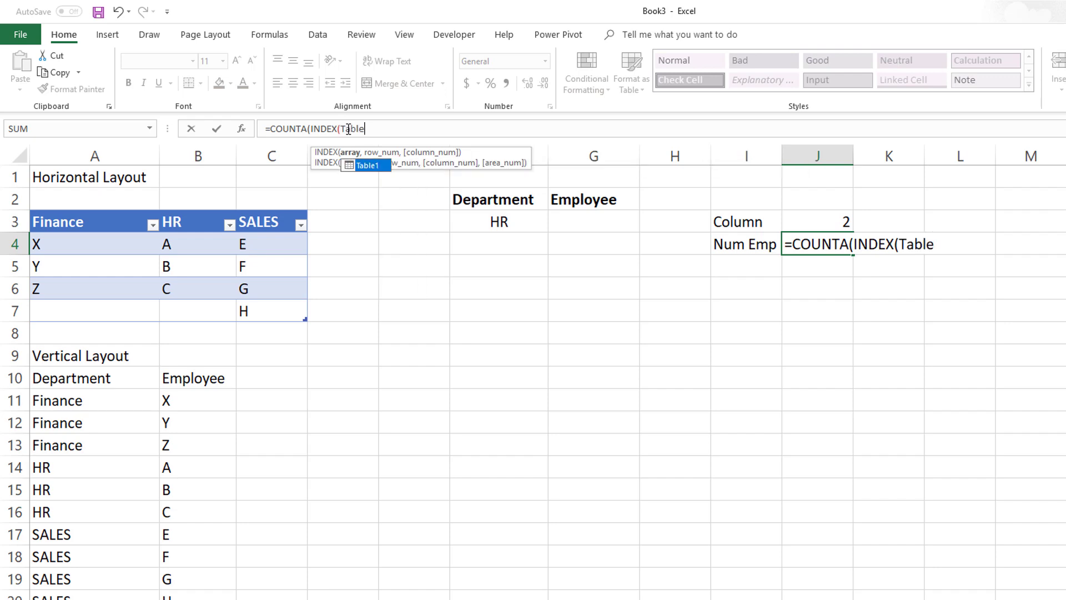
type("1")
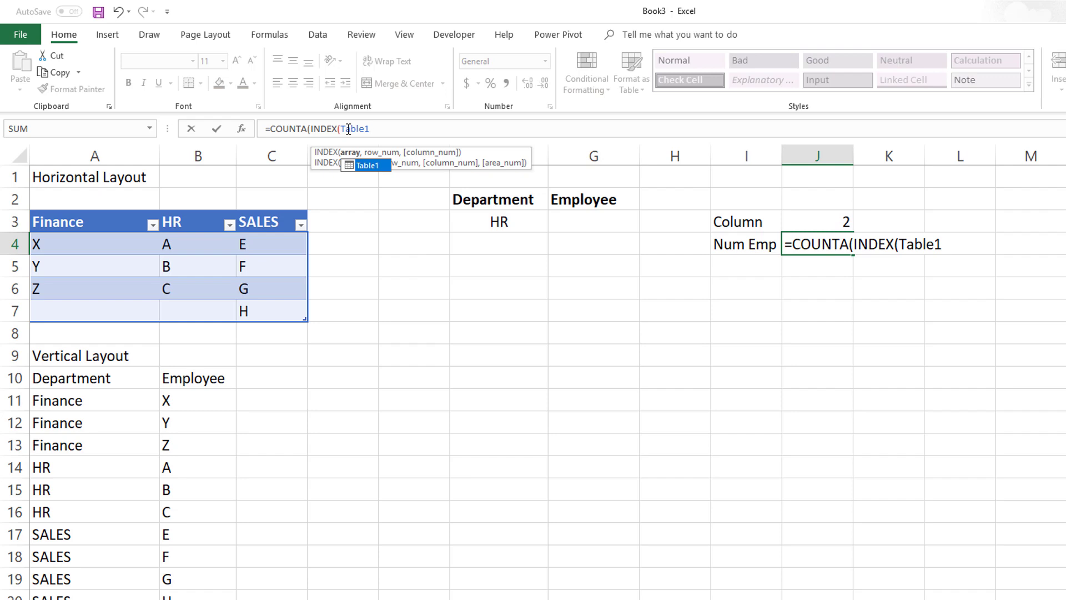
type(",")
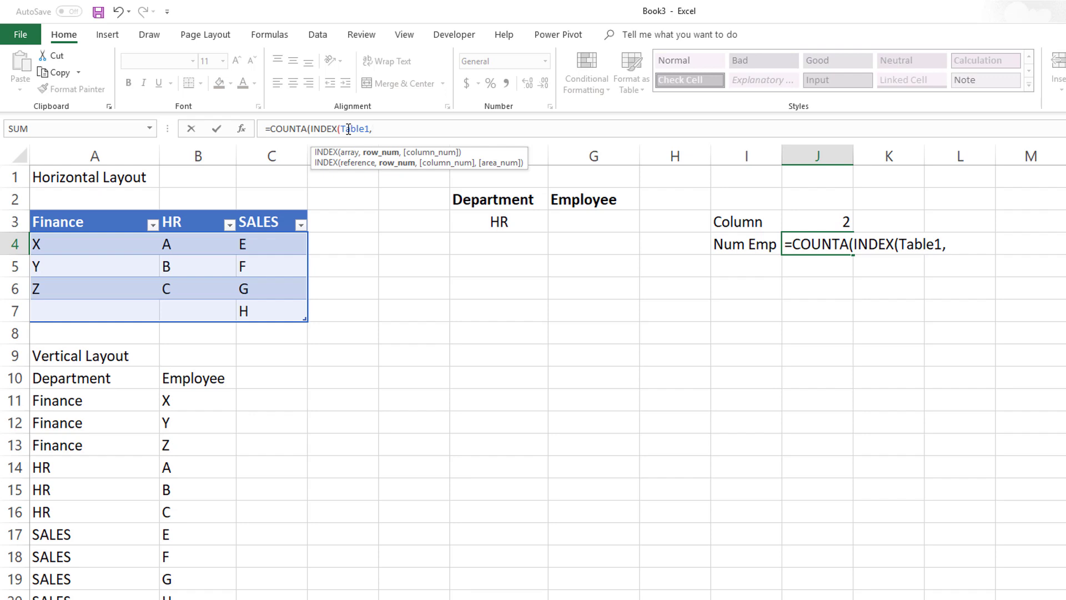
type(",")
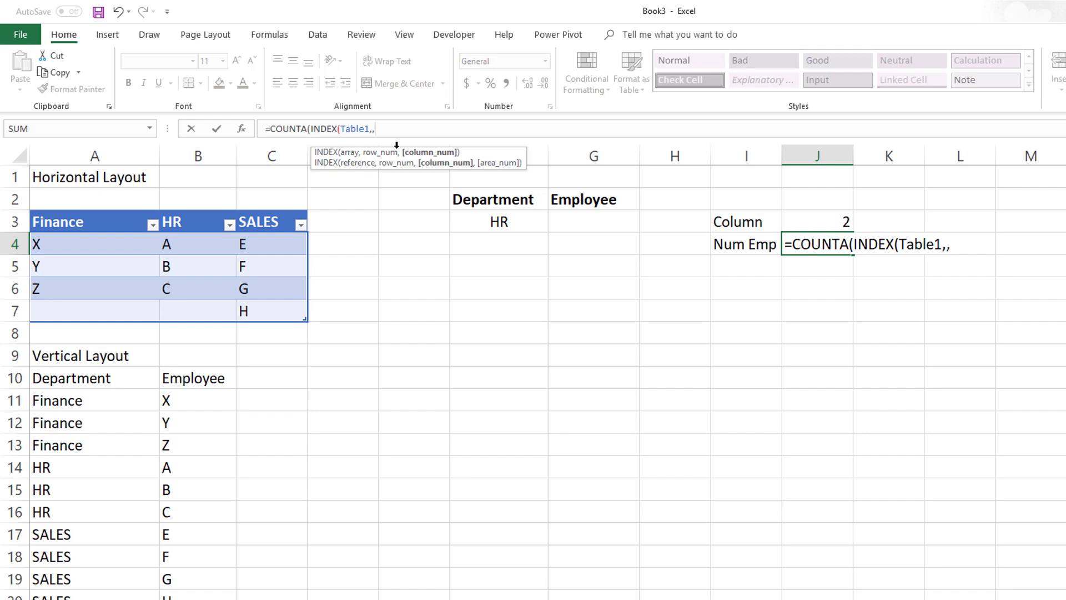
left_click(844, 222)
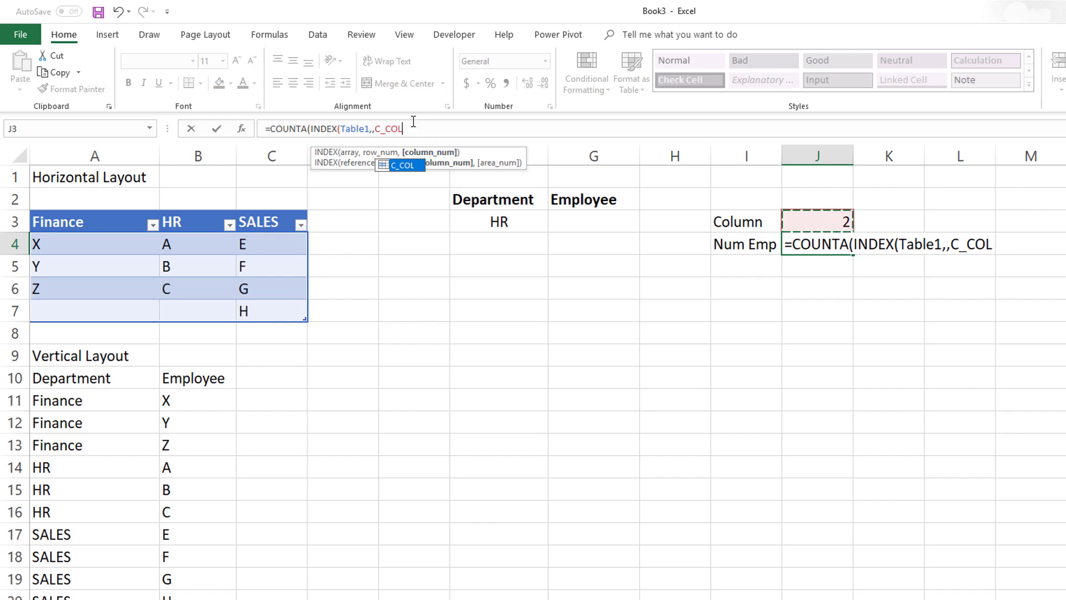
left_click(414, 129)
type(")")
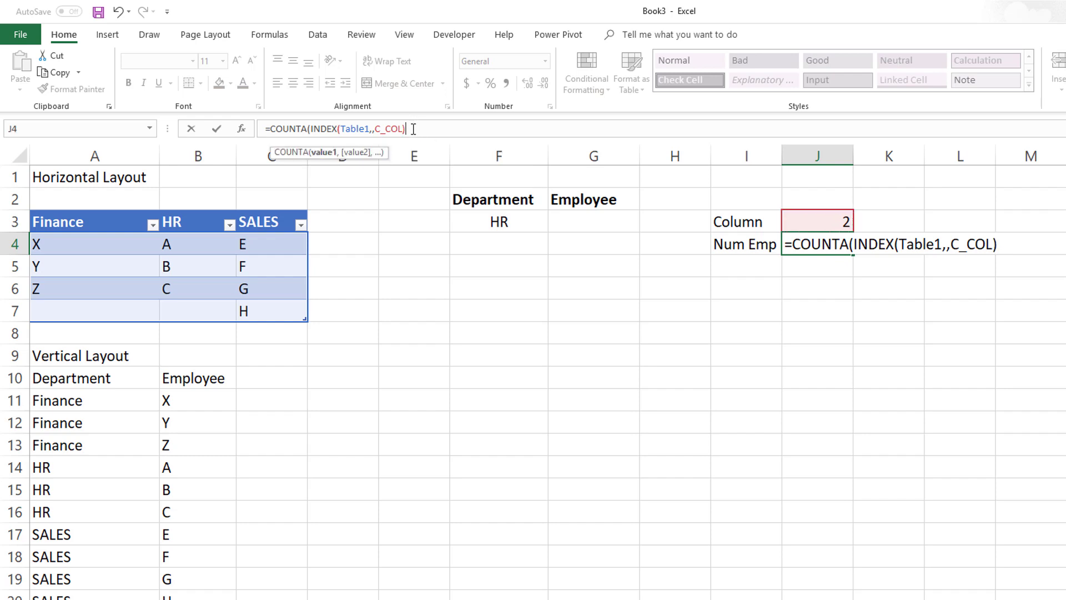
type(")")
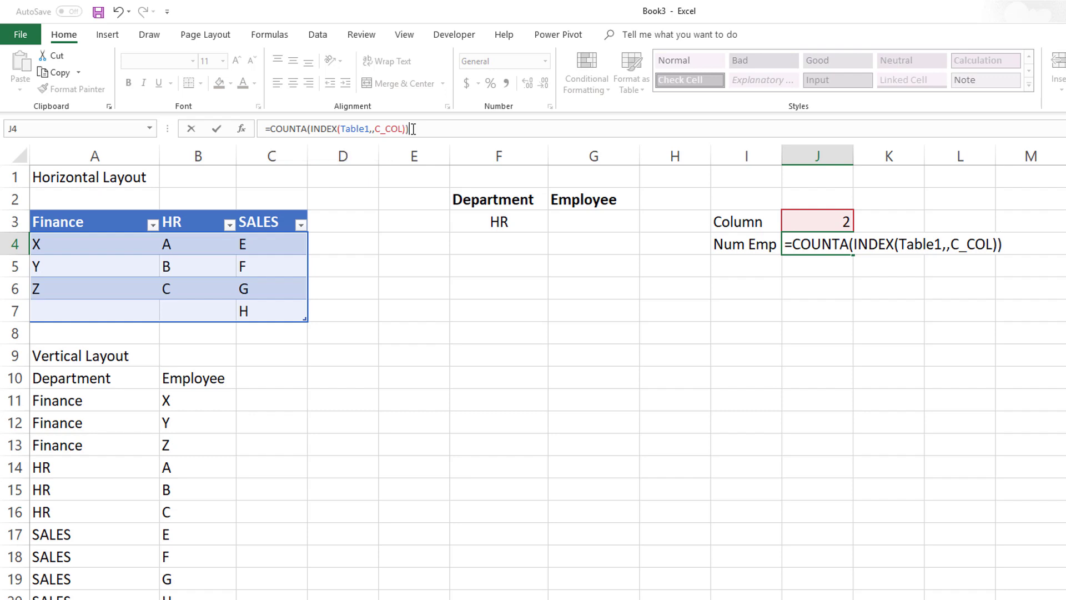
key("Return")
key("Left")
key("Up")
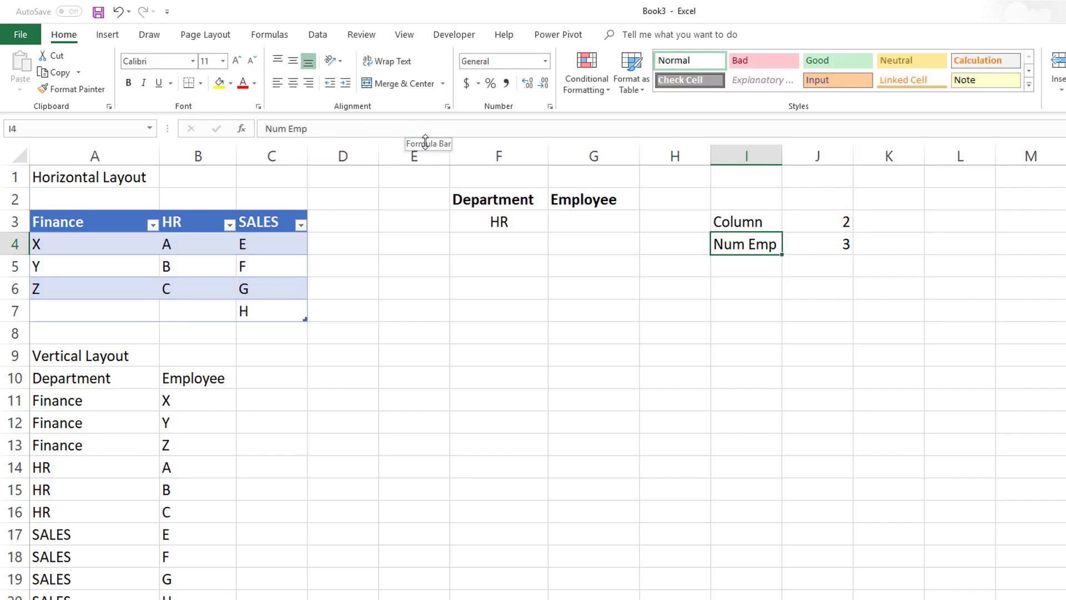
- Set the department in F3 to SALES and check the employee-count formula in J4
left_click(506, 216)
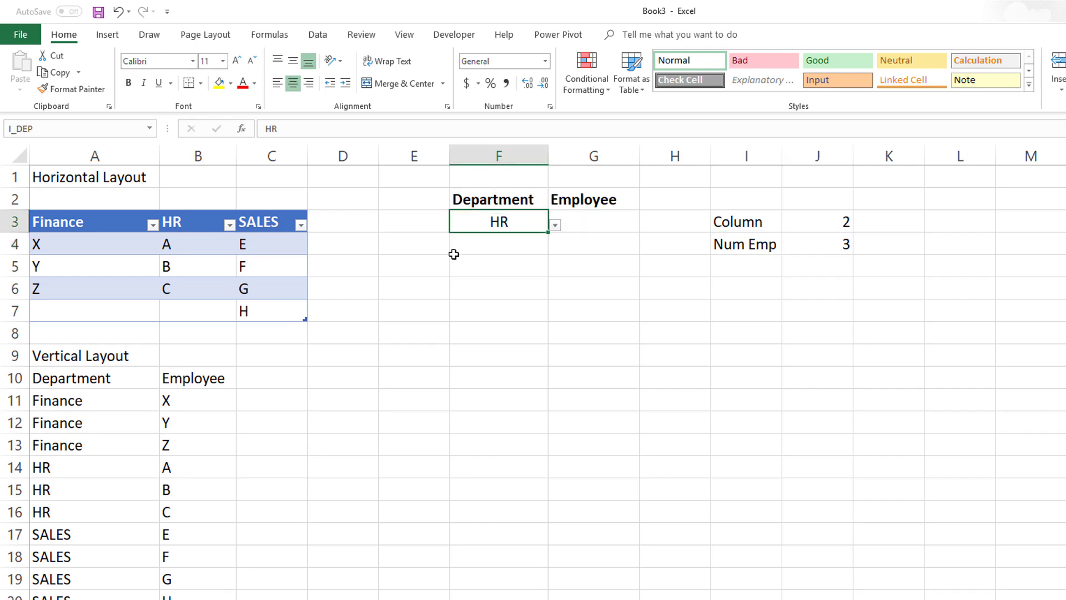
left_click(555, 225)
left_click(504, 268)
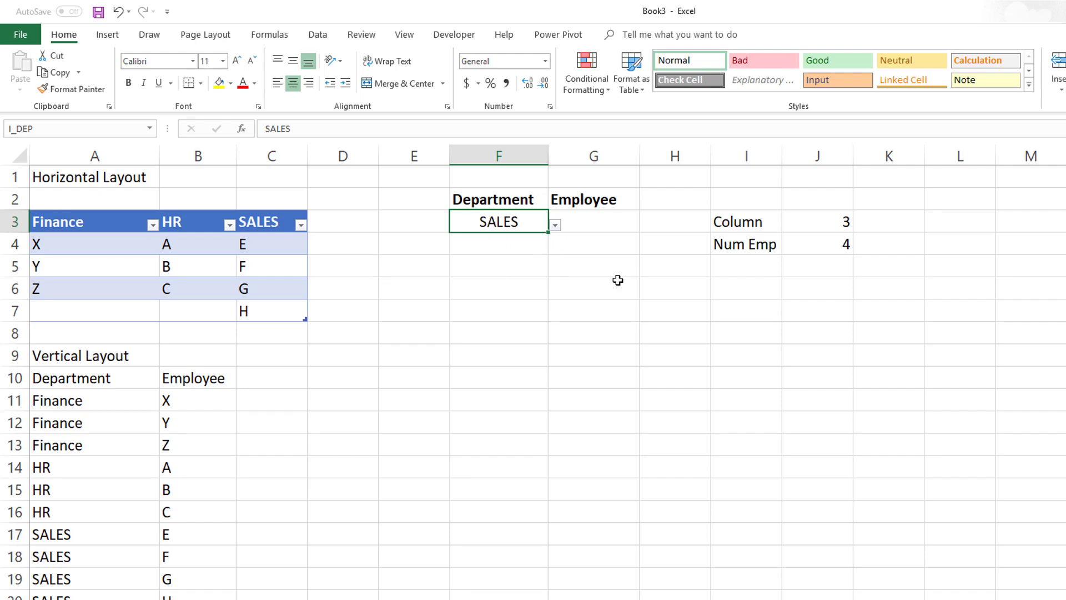
left_click(803, 247)
left_click(622, 220)
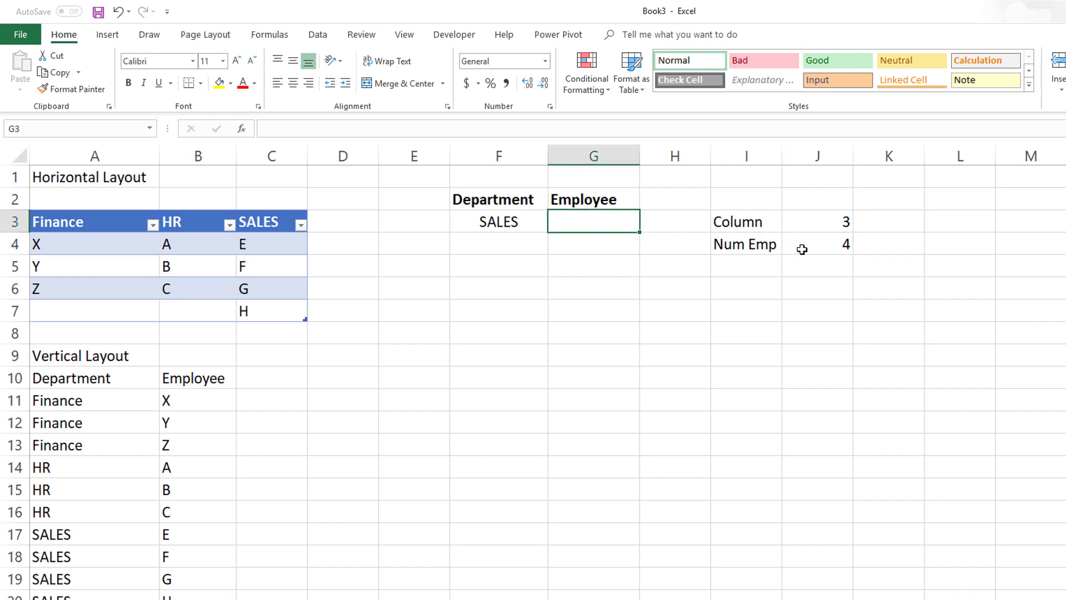
left_click(842, 243)
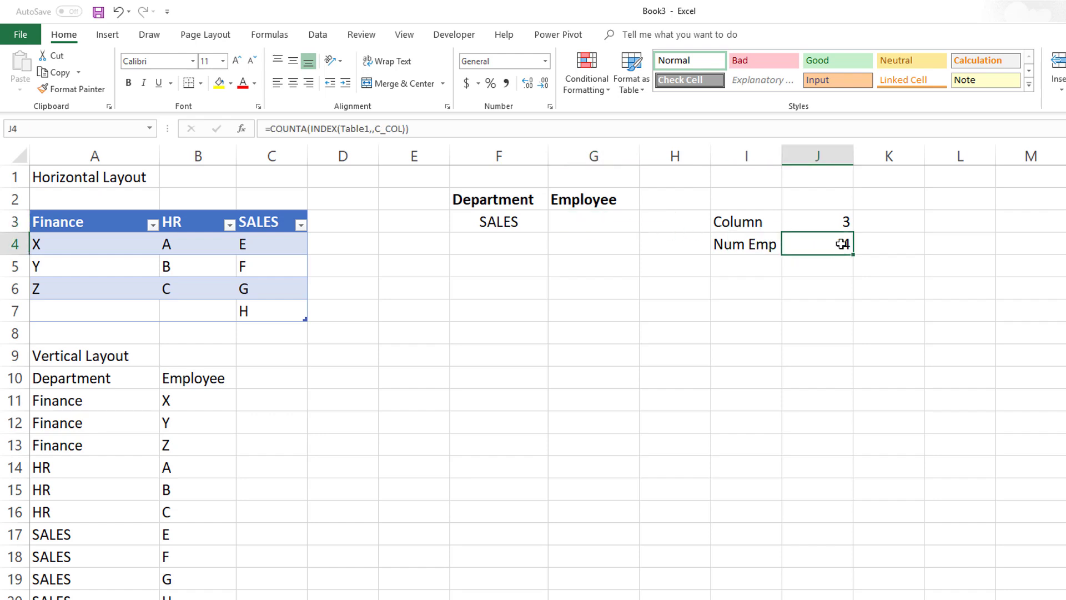
- Name the employee-count cell J4 C_EMP
left_click(123, 131)
type("C_EMP")
key("Return")
left_click(578, 225)
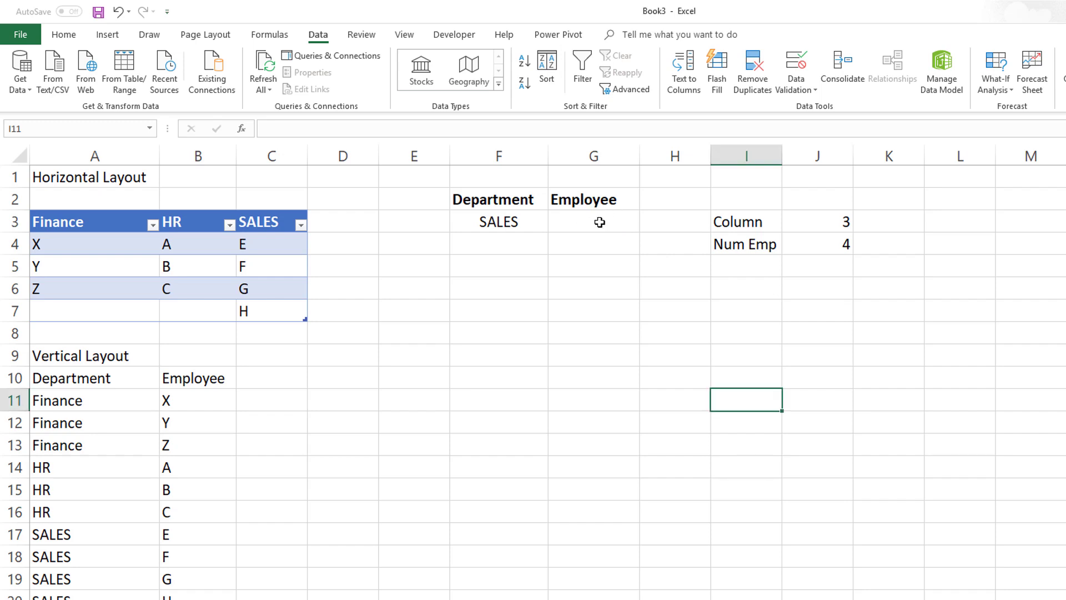
- Label cell I5 Formula, next to the cell for the list formula
left_click(752, 264)
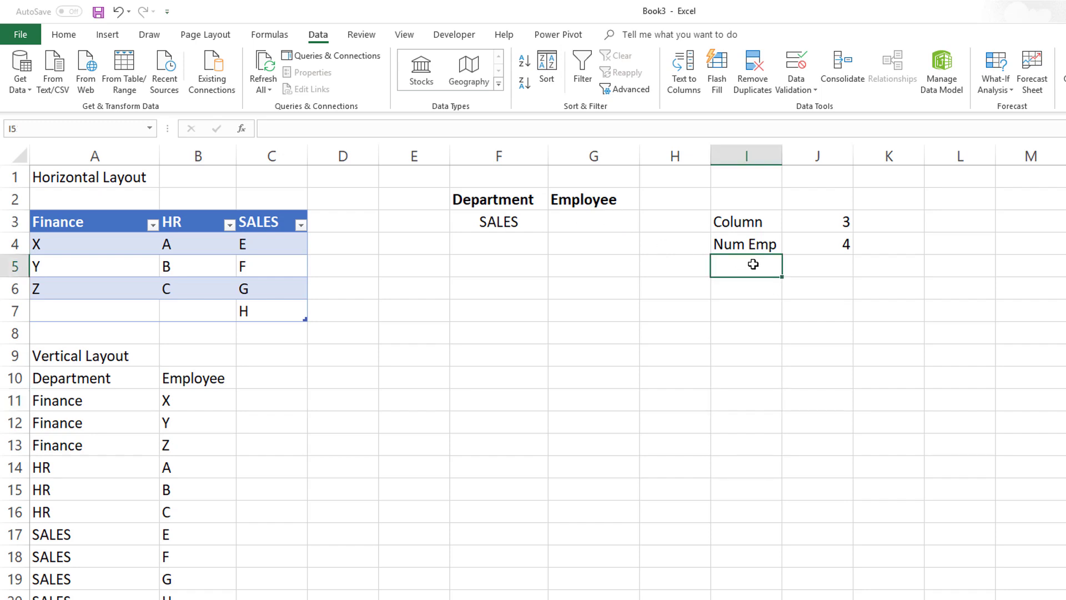
type("Fomrula")
key("BackSpace")
key("BackSpace")
key("BackSpace")
key("BackSpace")
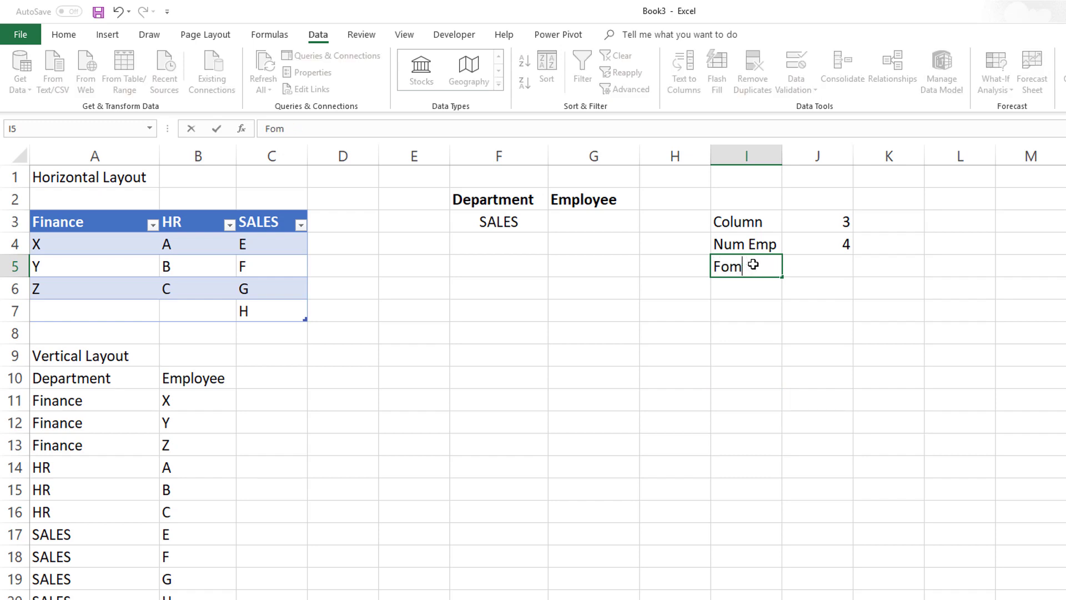
key("BackSpace")
type("rmula")
key("Tab")
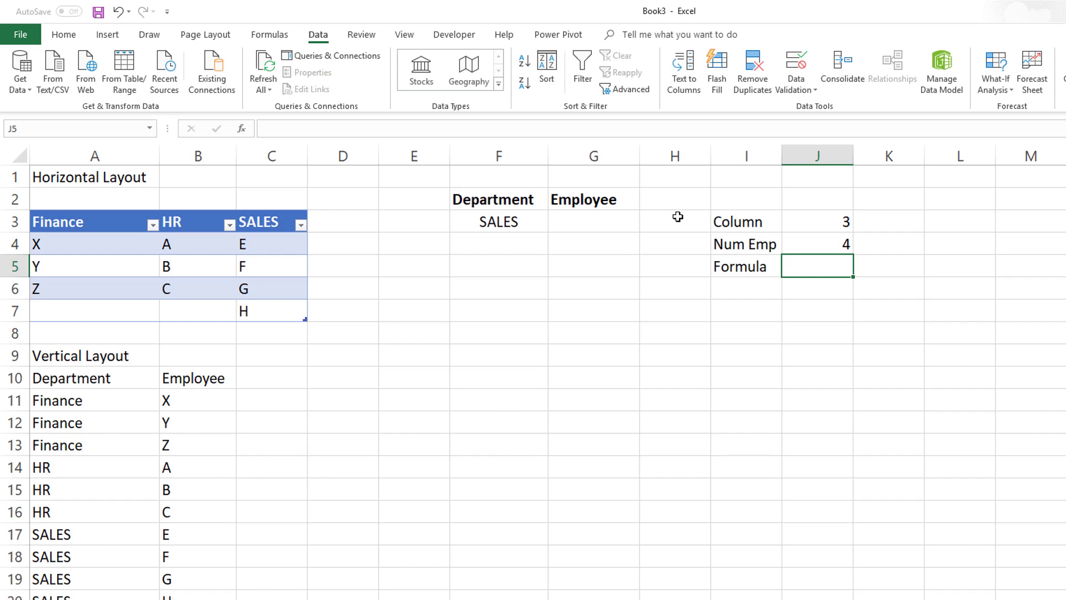
- Compose the formula =OFFSET($A$3,1,C_COL-1,C_EMP) in J5 to return the chosen department's employees
type("=OFFSET(")
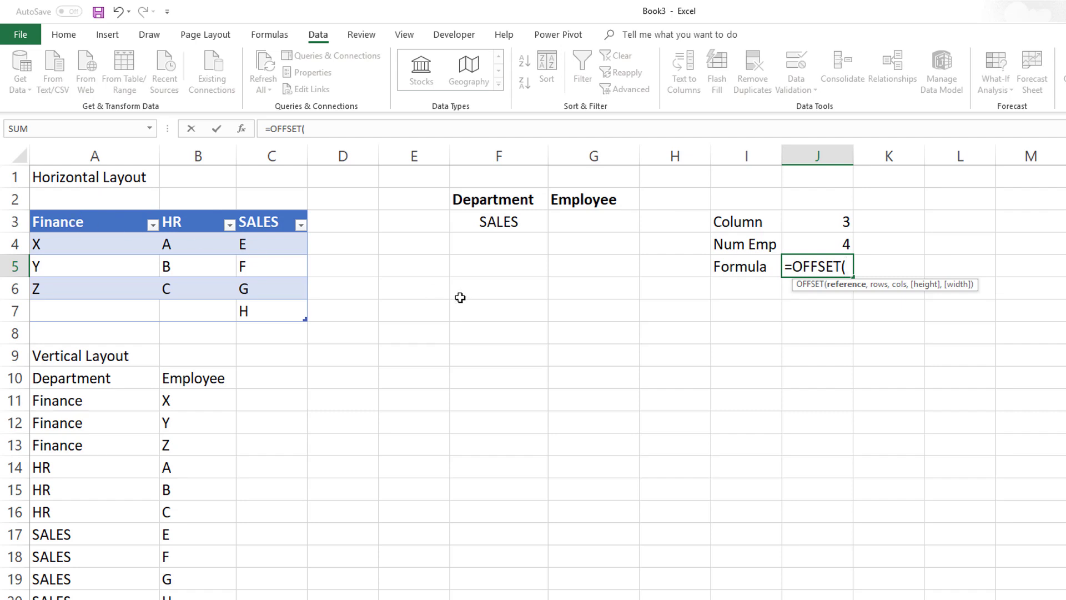
type("$A$3")
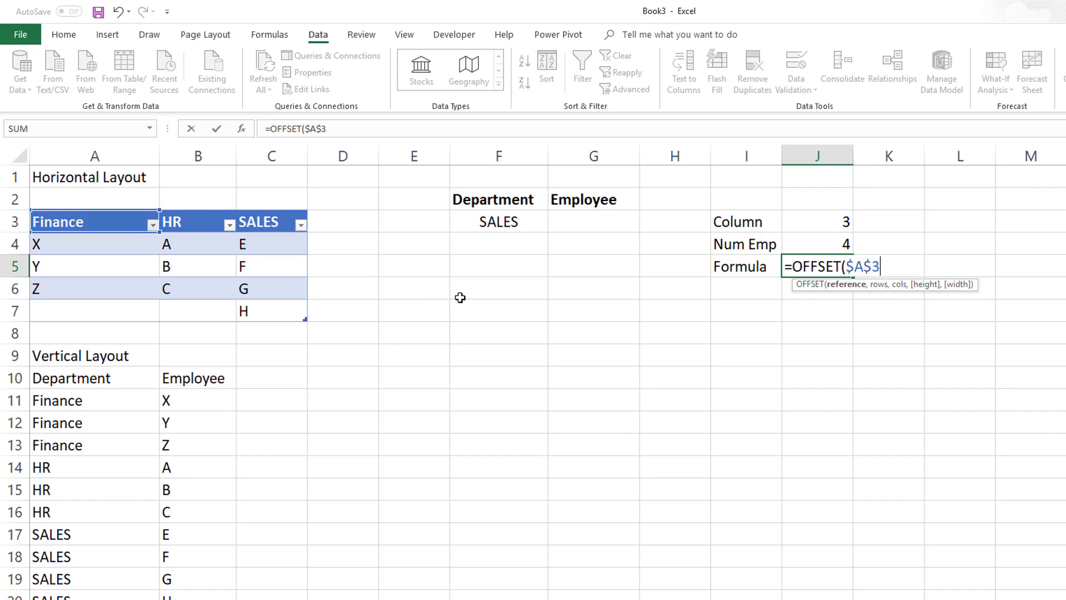
type(",")
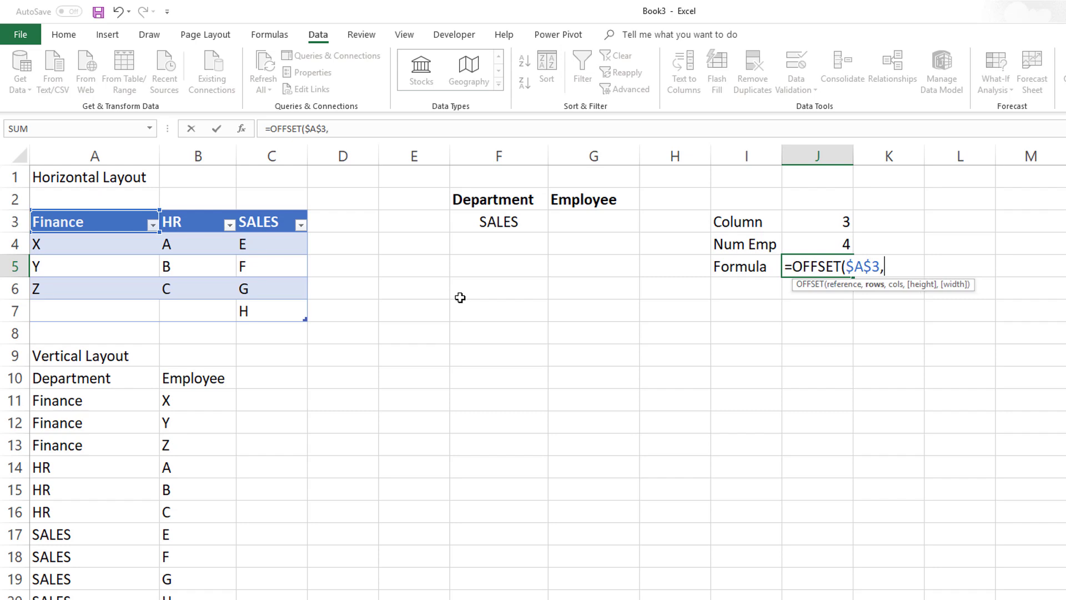
type("1")
type(",")
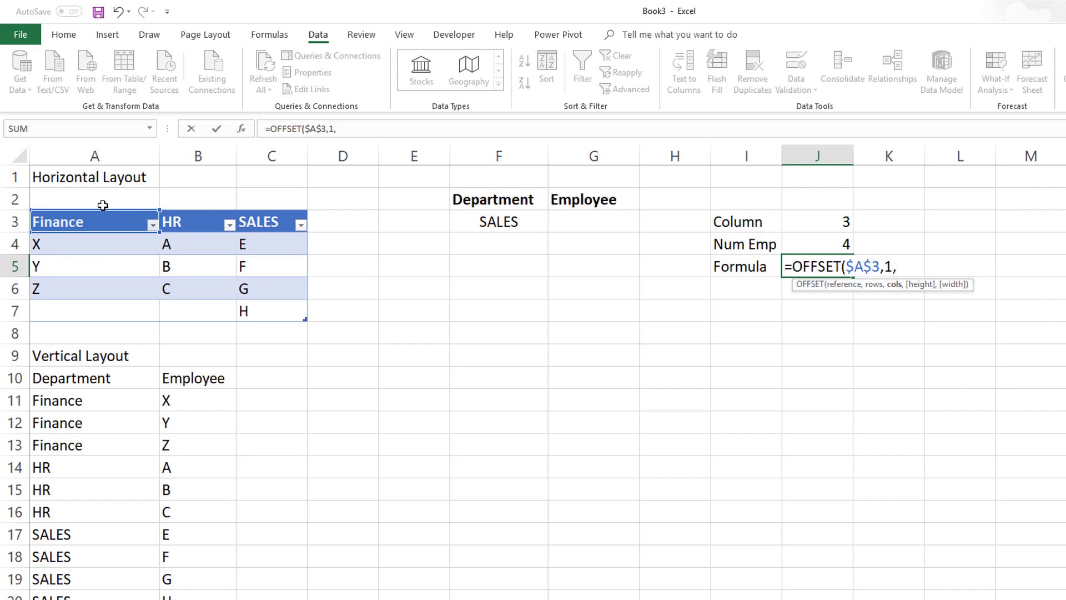
left_click(813, 222)
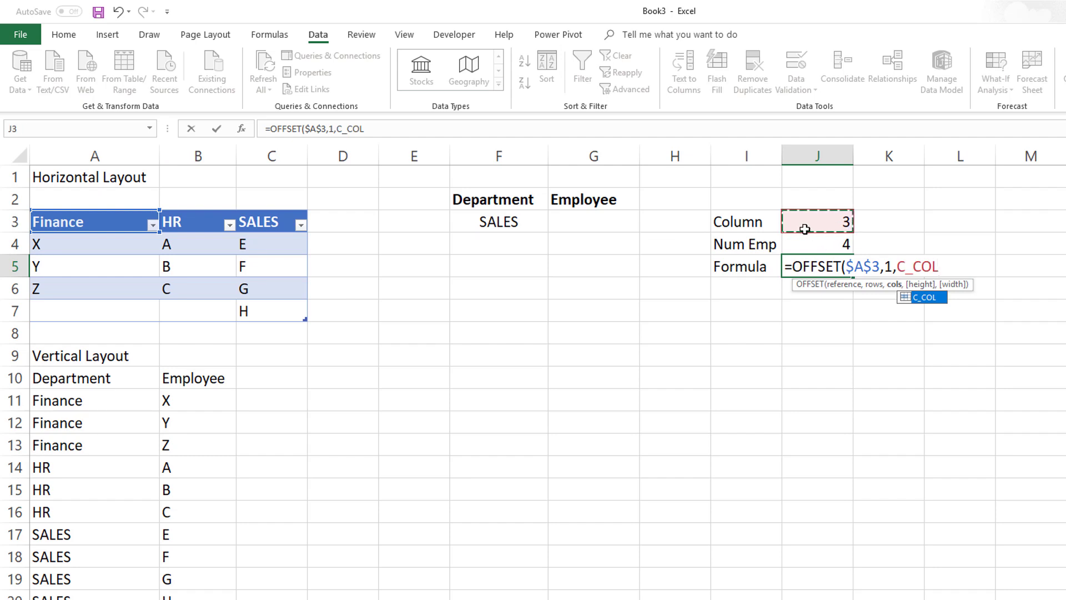
left_click(372, 131)
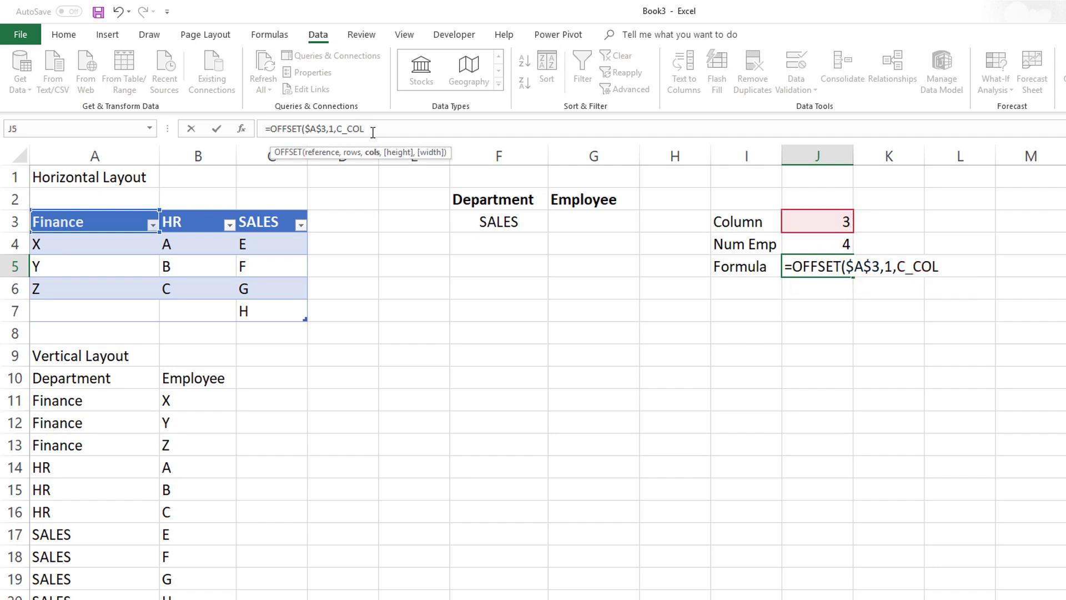
type("-1")
type(",")
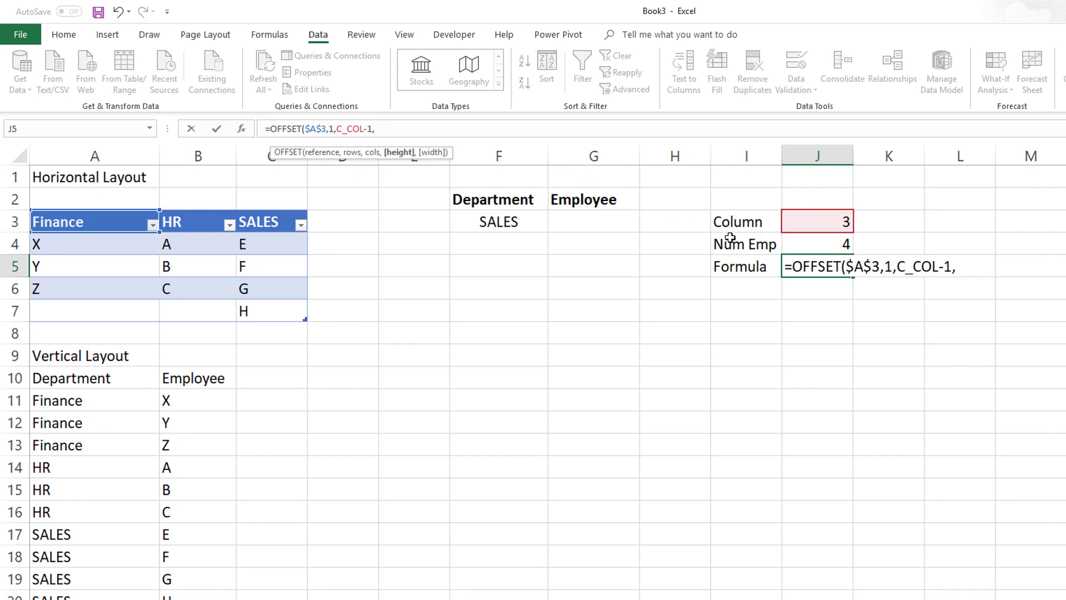
left_click(831, 248)
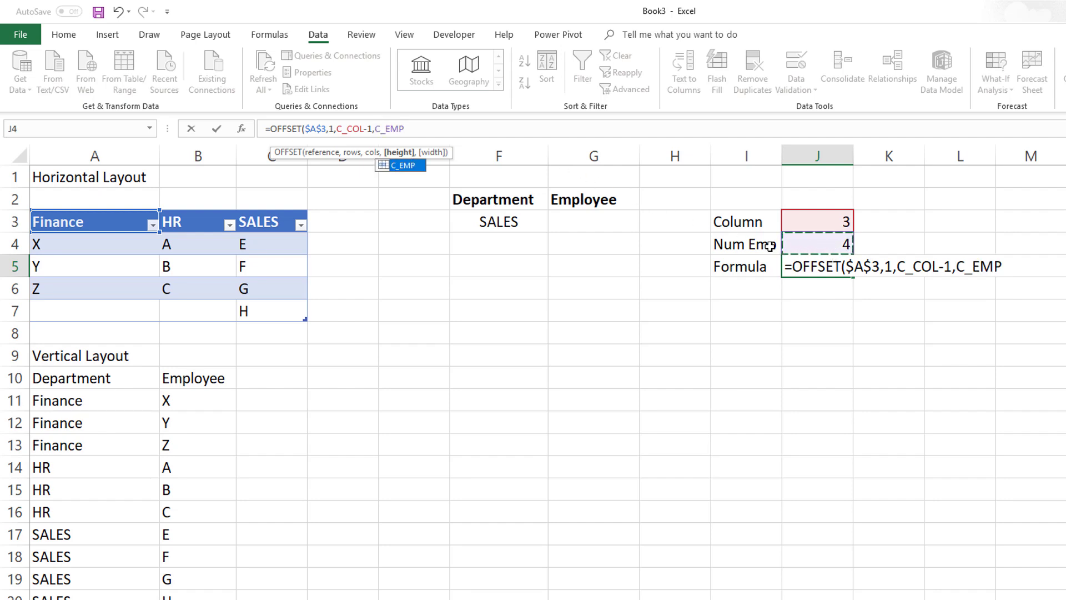
type(")")
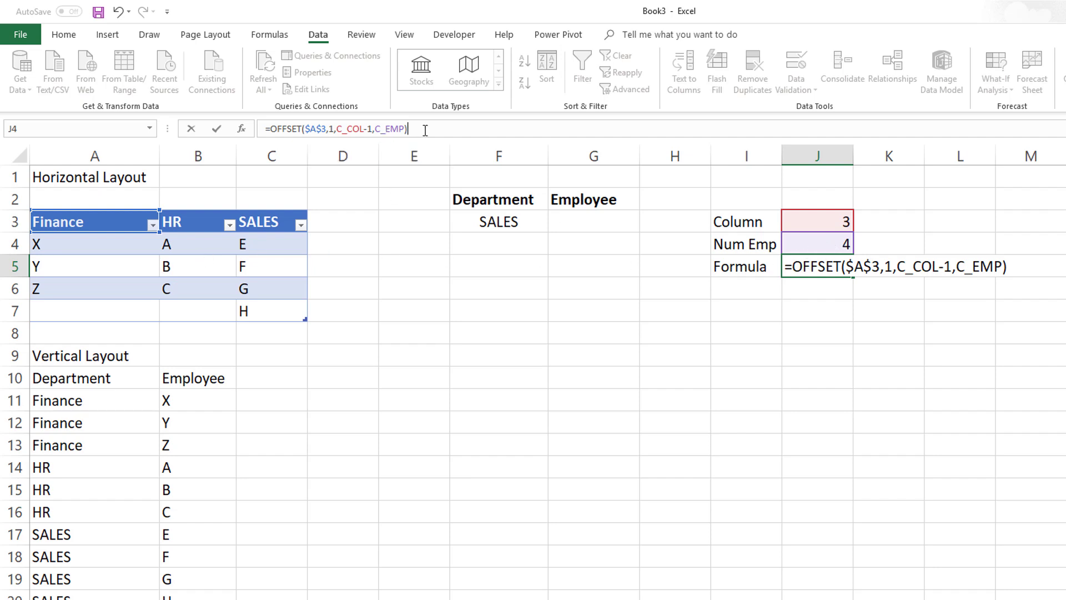
- Preview the array returned by the OFFSET formula, restore the formula text, and leave J5 without entering it
left_click_drag(415, 129, 310, 129)
key("shift+Home")
key("F9")
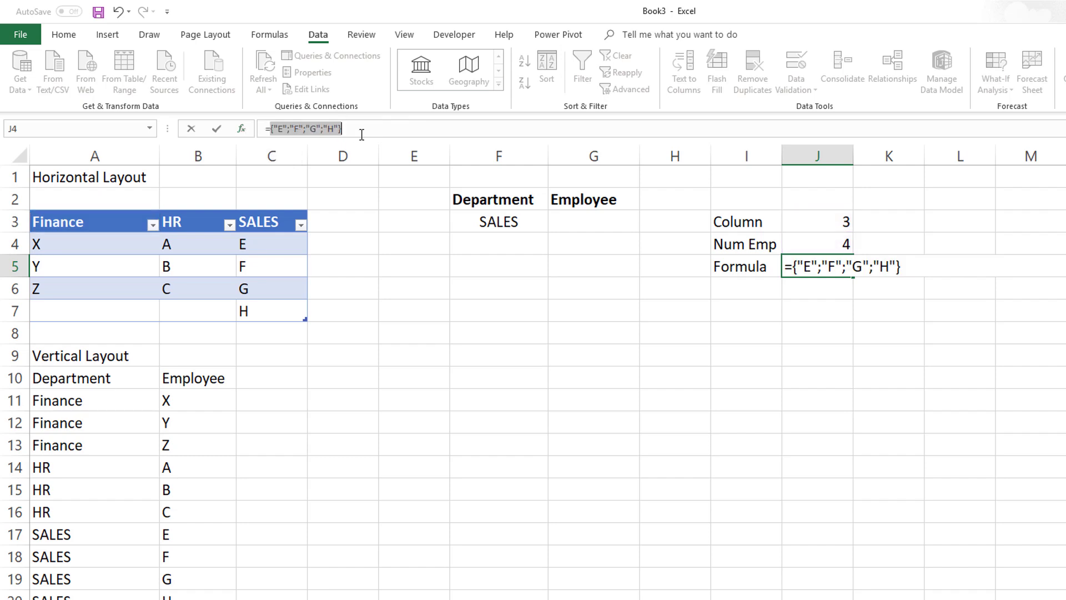
key("ctrl+z")
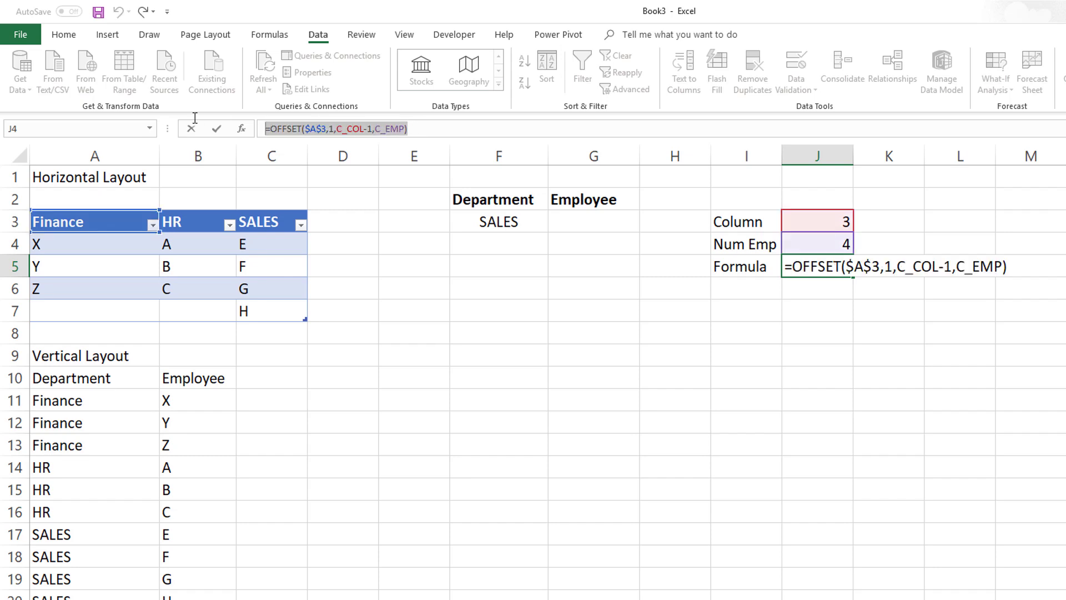
key("Escape")
- Apply list data validation to the employee cell G3 with the source =OFFSET($A$3,1,C_COL-1,C_EMP)
left_click(598, 223)
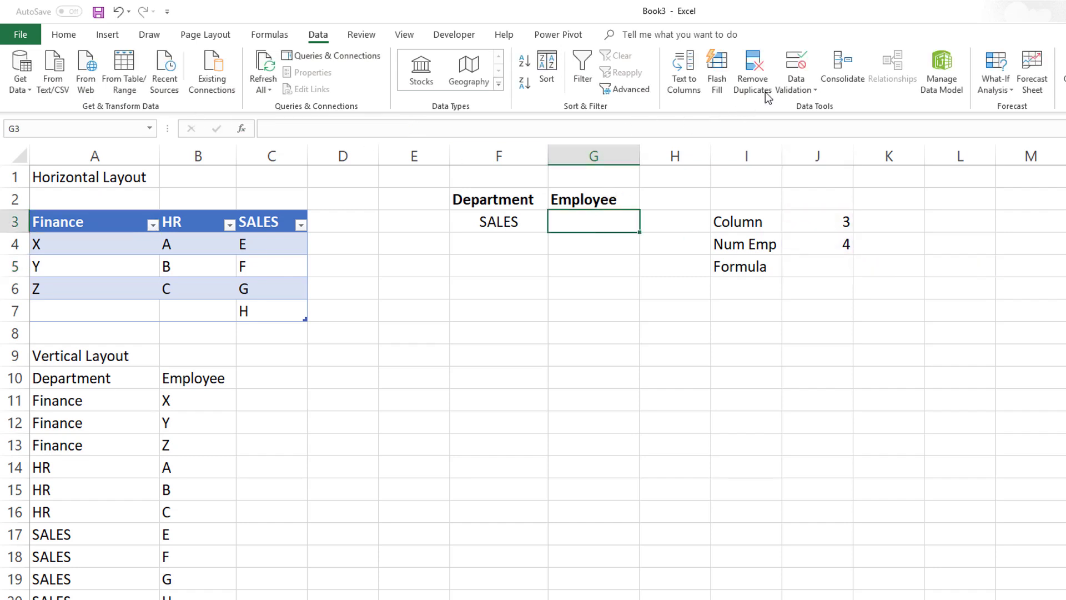
left_click(796, 63)
left_click(388, 245)
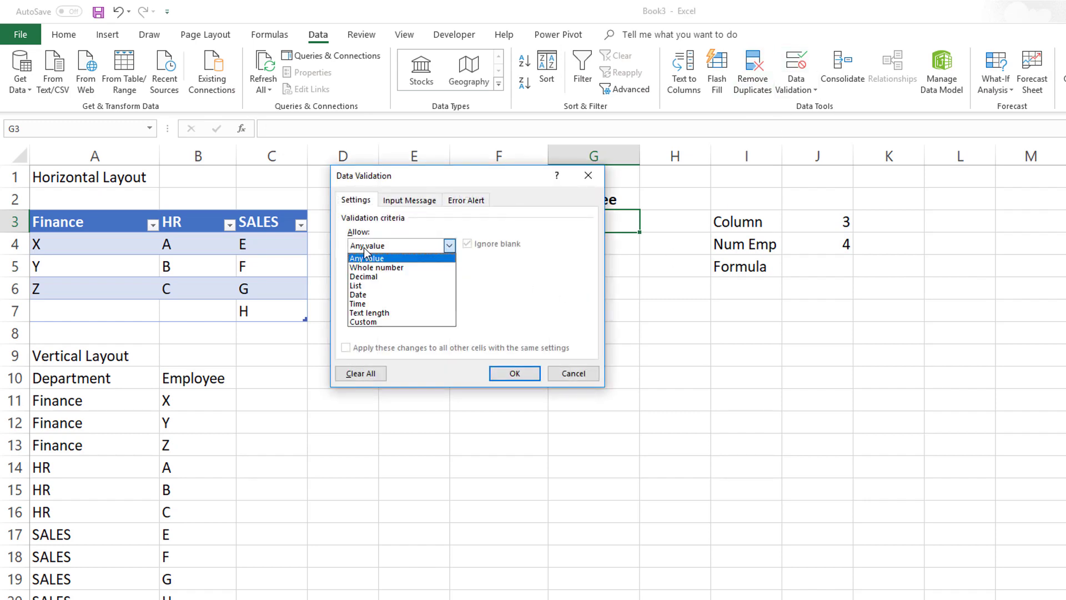
left_click(363, 285)
left_click(388, 302)
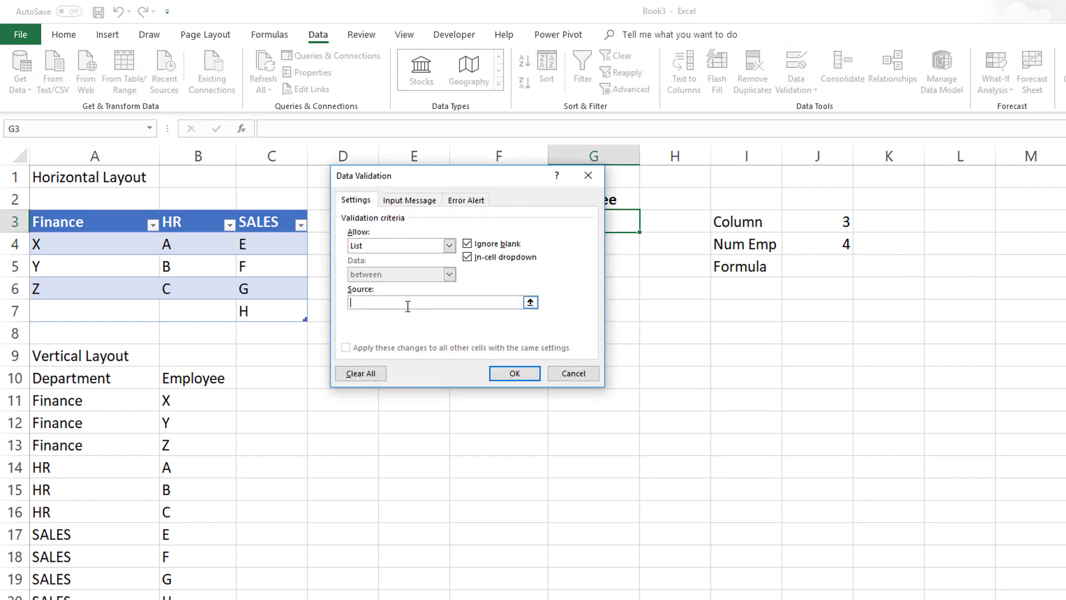
type("=OFFSET($A$3,1,$J$3-1,$J$4)")
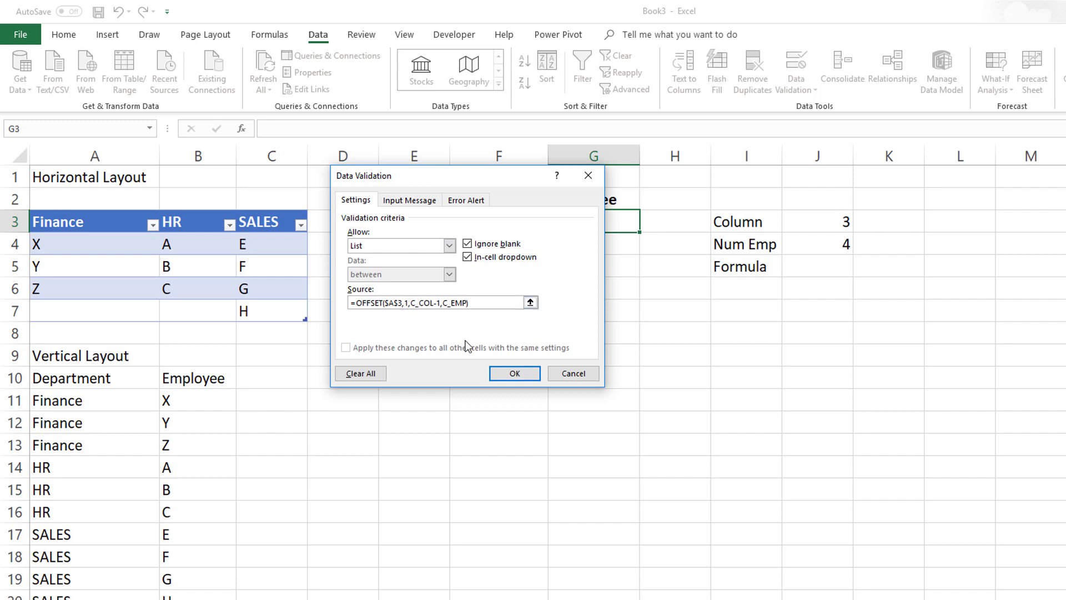
left_click(500, 373)
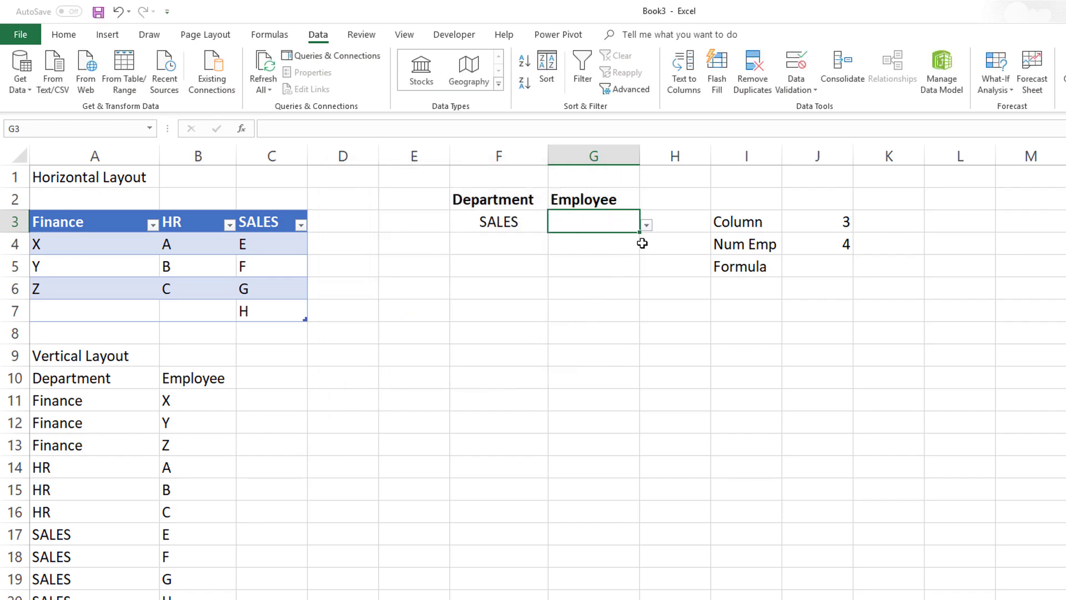
- Check the G3 employee list for SALES, and test it for Finance by choosing employee Y
left_click(646, 225)
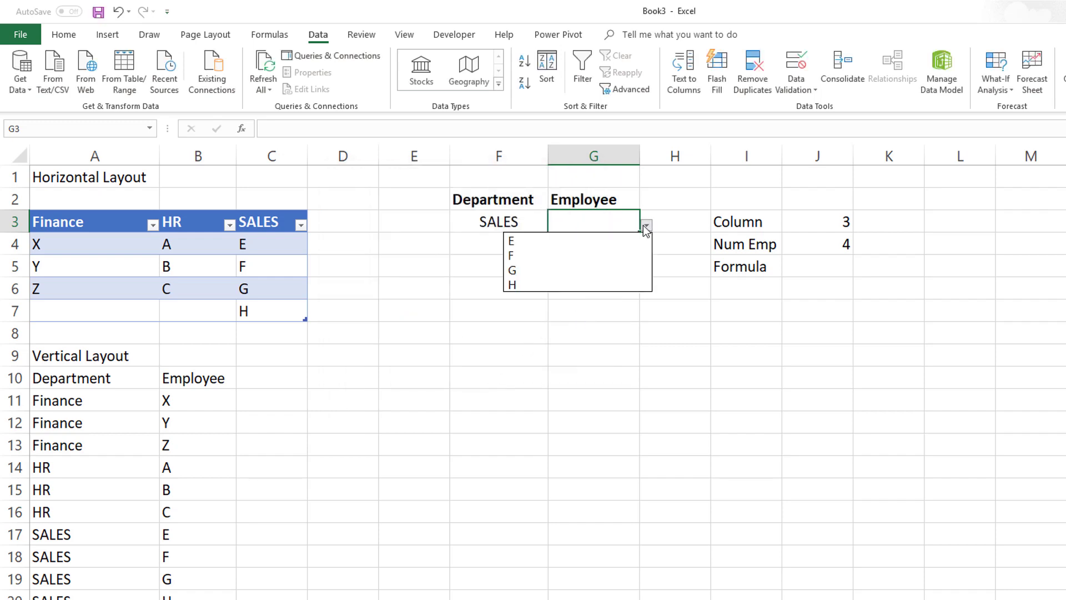
key("Escape")
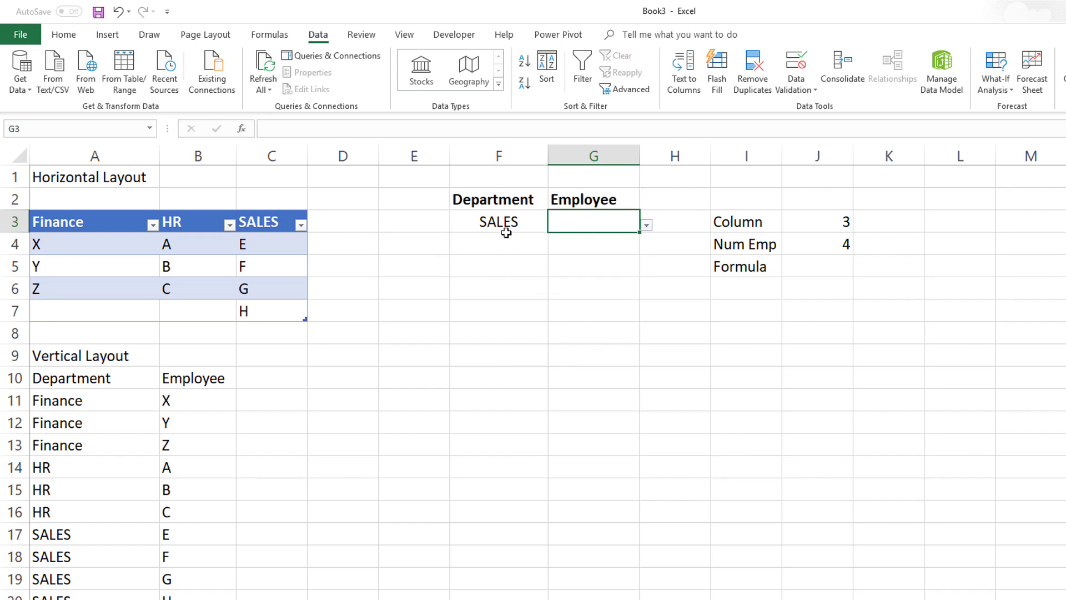
left_click(506, 233)
left_click(555, 225)
left_click(491, 245)
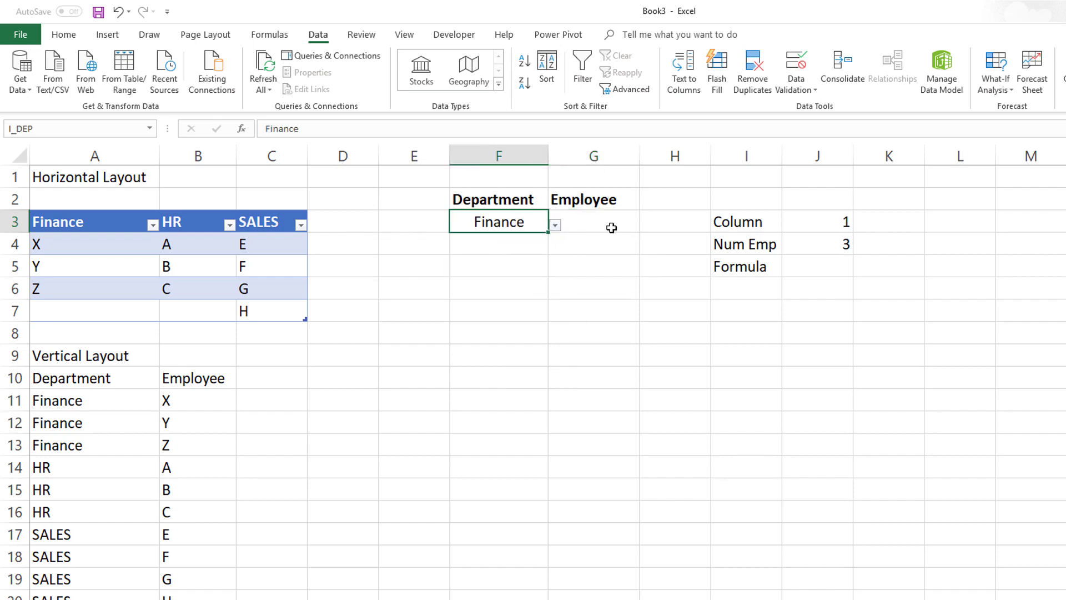
left_click(611, 228)
left_click(646, 224)
left_click(608, 255)
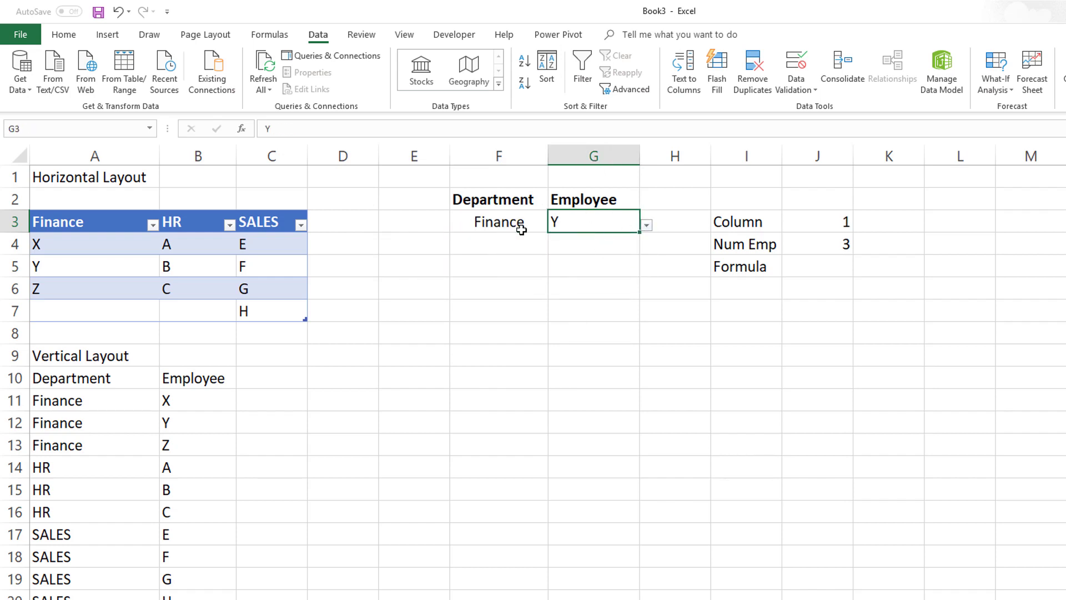
- Switch the department in F3 to HR and check the employee cell G3
left_click(522, 230)
left_click(556, 225)
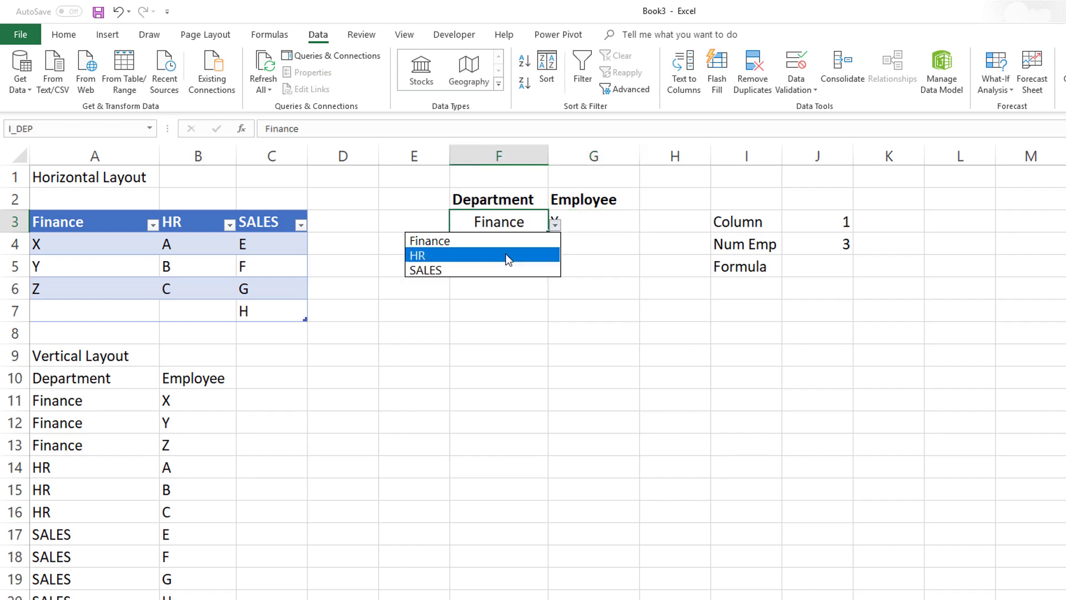
left_click(505, 255)
left_click(614, 232)
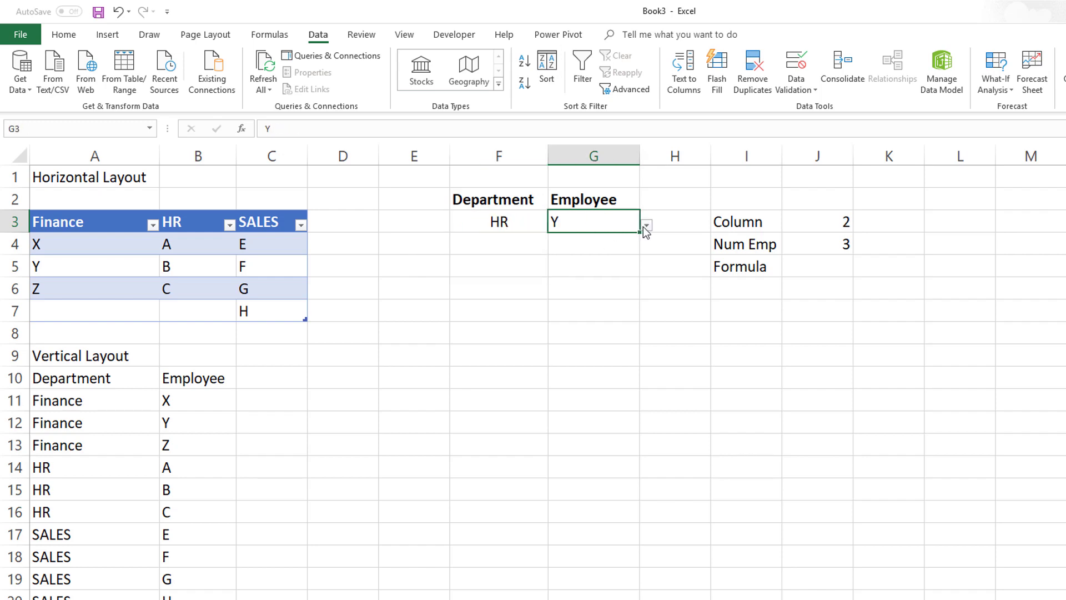
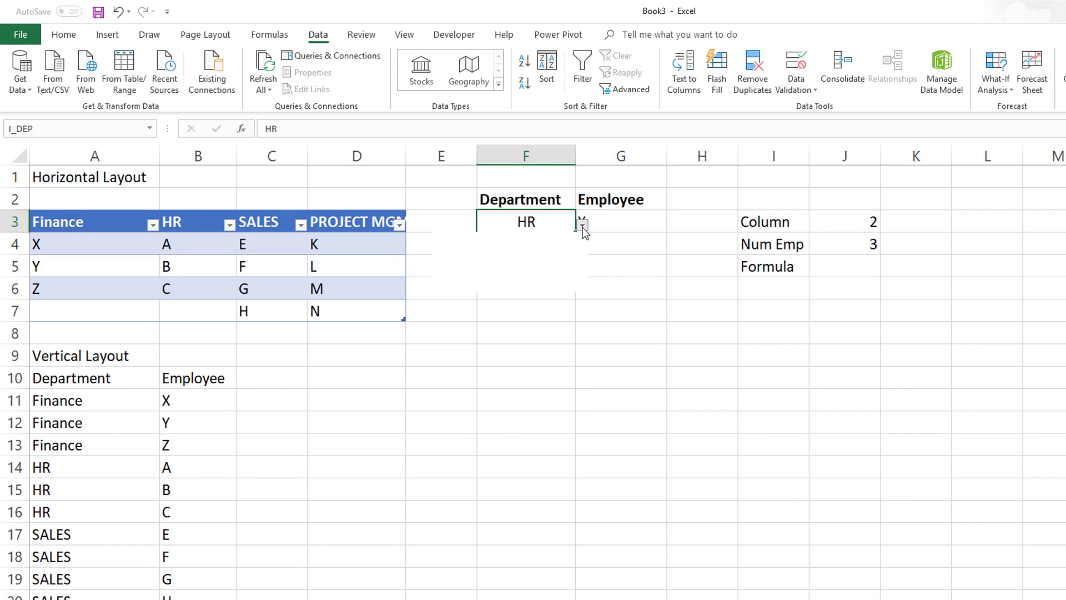
- Set the department in F3 to PROJECT MGMT and check the employee list in G3
left_click(581, 223)
left_click(517, 285)
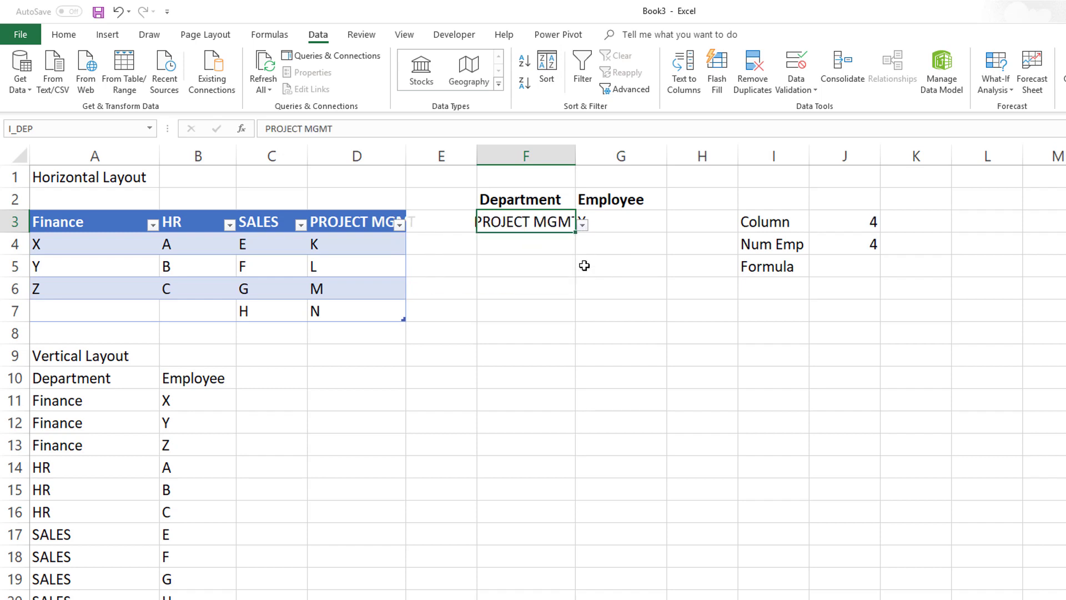
left_click(623, 222)
left_click(673, 224)
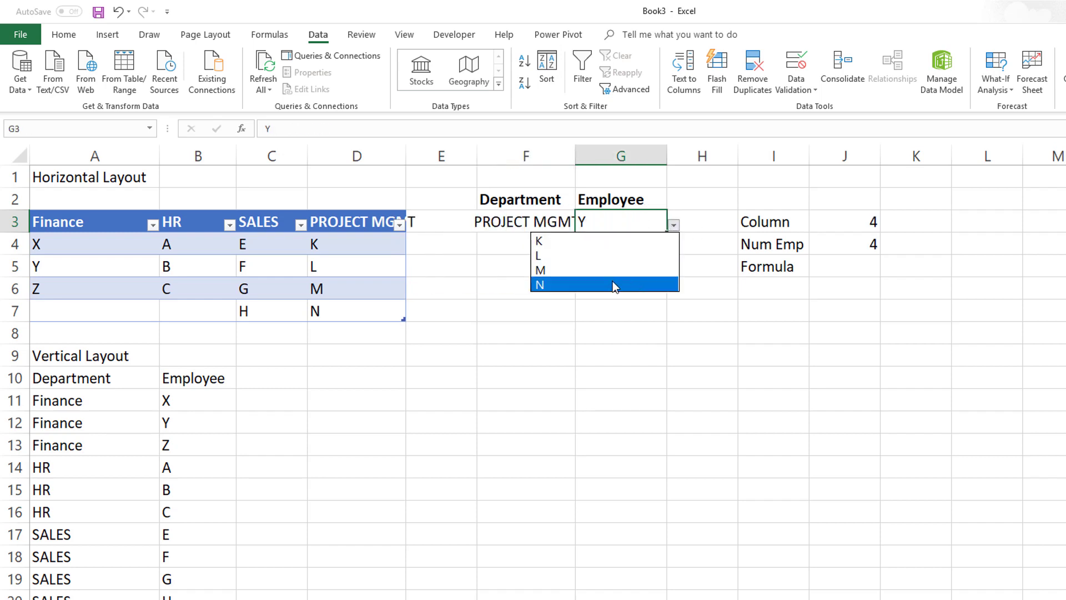
key("Escape")
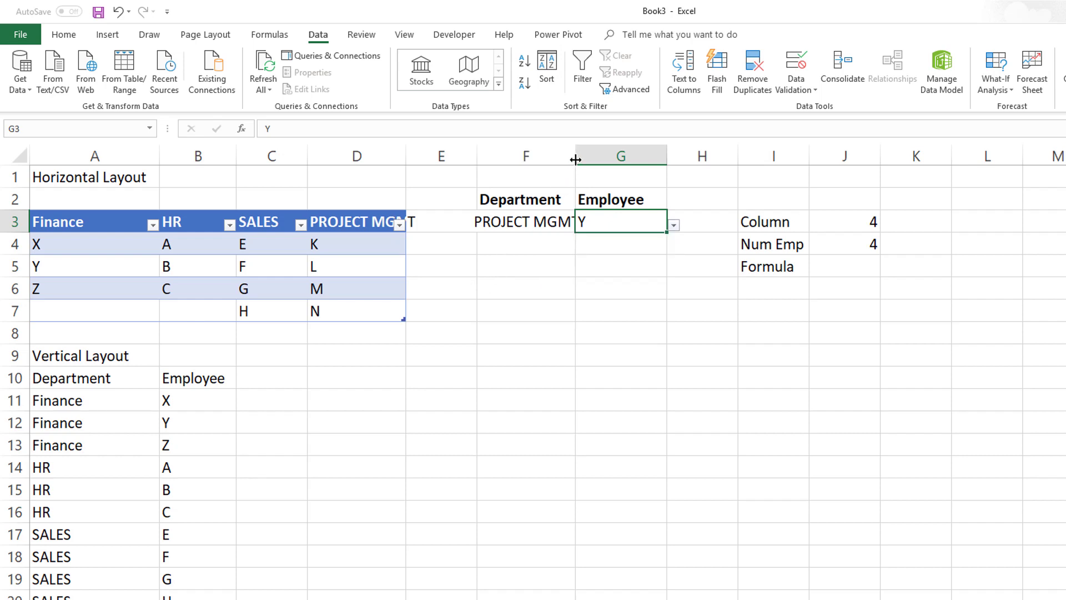
- Widen column F to fit the PROJECT MGMT entry and centre the employee value in G3
left_click_drag(575, 157, 601, 157)
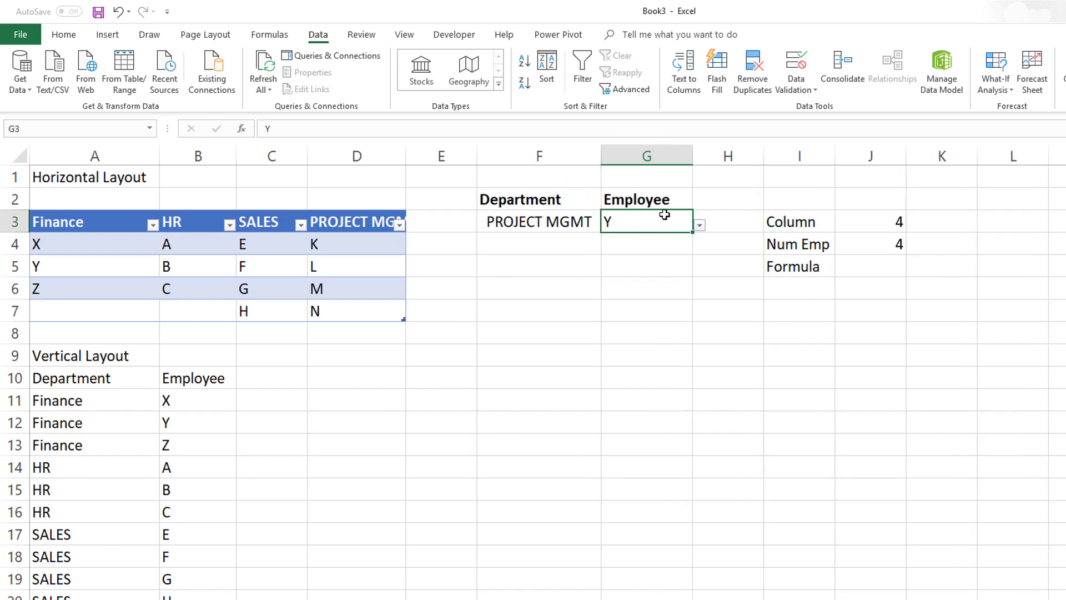
left_click(63, 34)
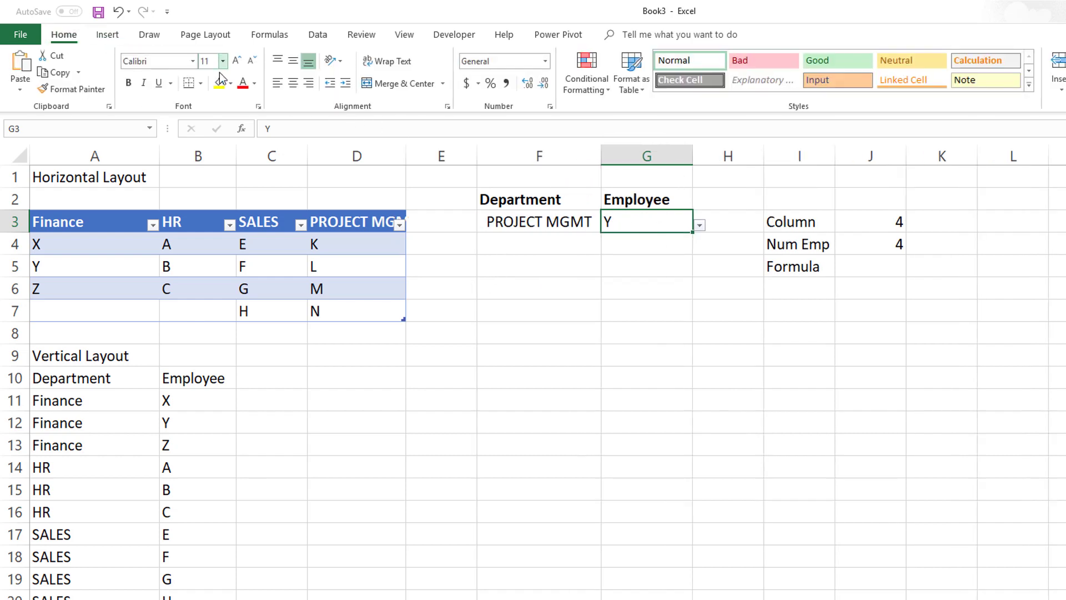
left_click(292, 83)
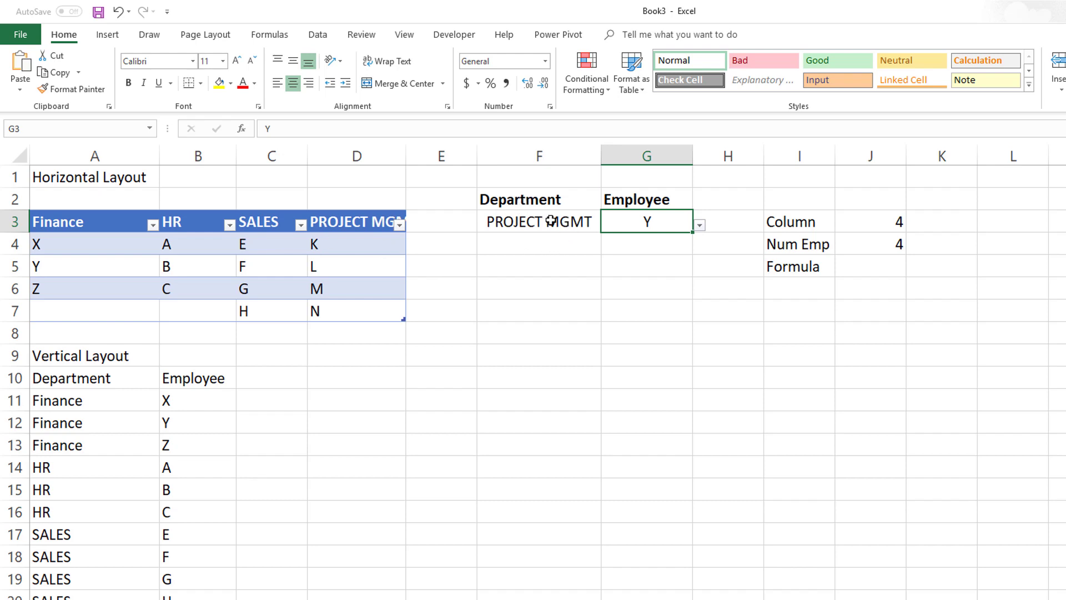
- Select the drop-down block F2:G3 and widen column D for the PROJECT MGMT header
left_click(550, 203)
left_click_drag(660, 217, 674, 216)
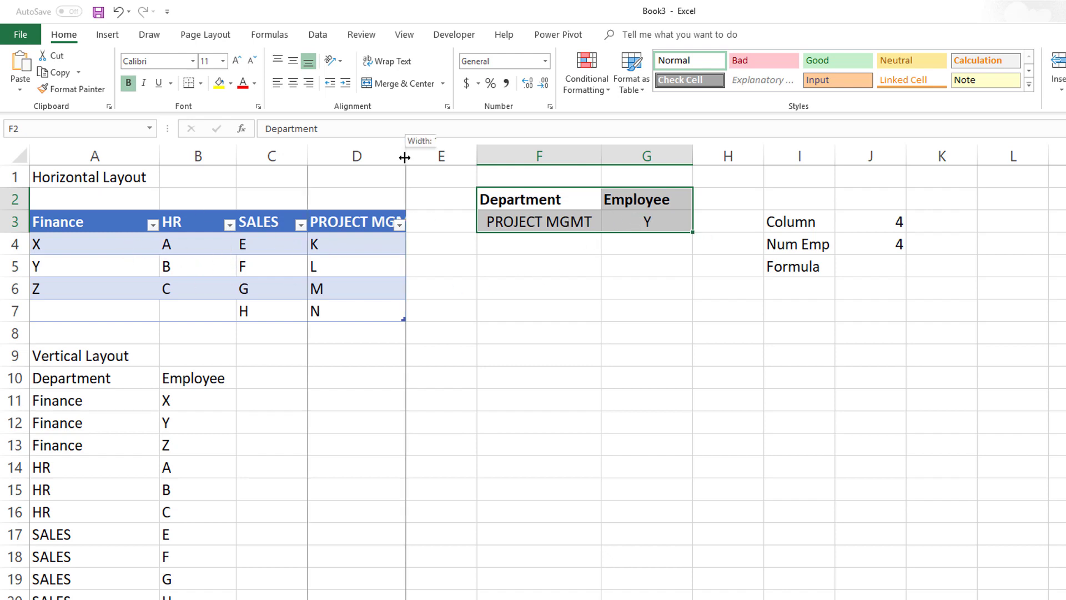
left_click_drag(406, 155, 416, 155)
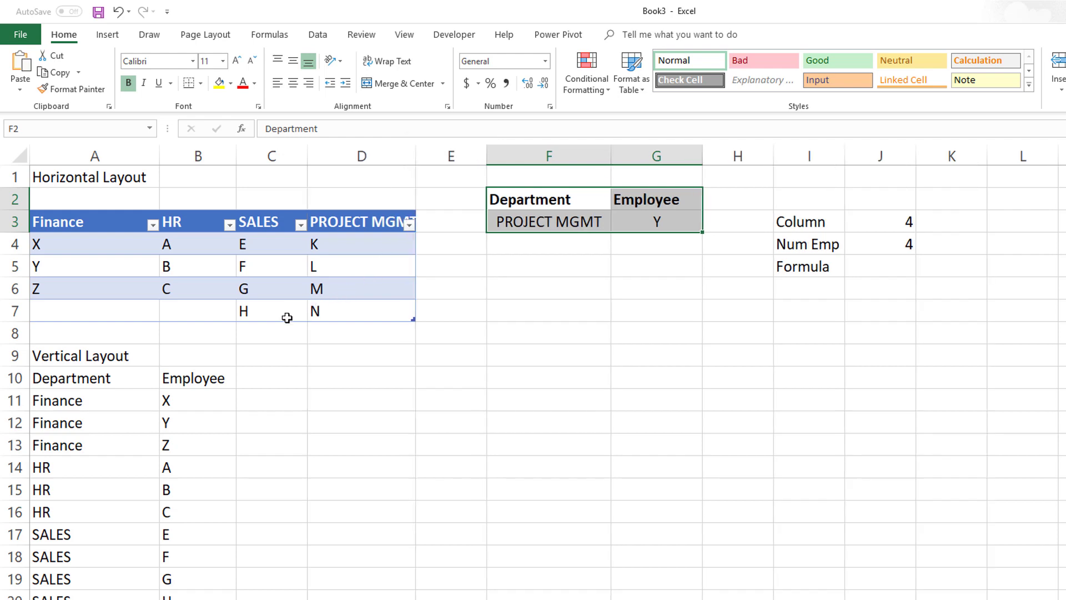
- Clear the L entry in D5 and check the employee list in G3
left_click(352, 337)
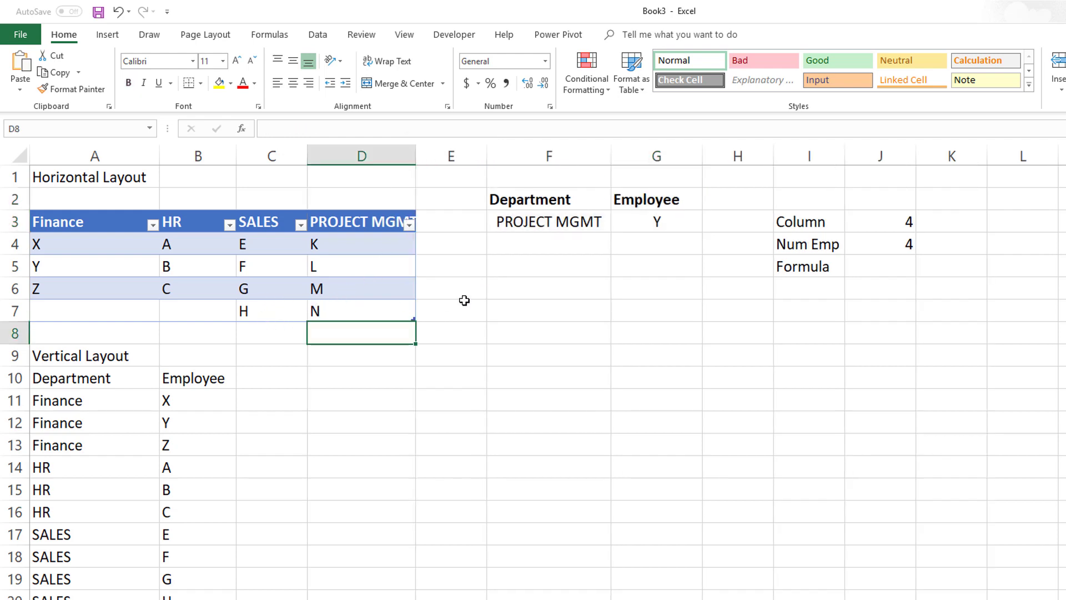
left_click(343, 268)
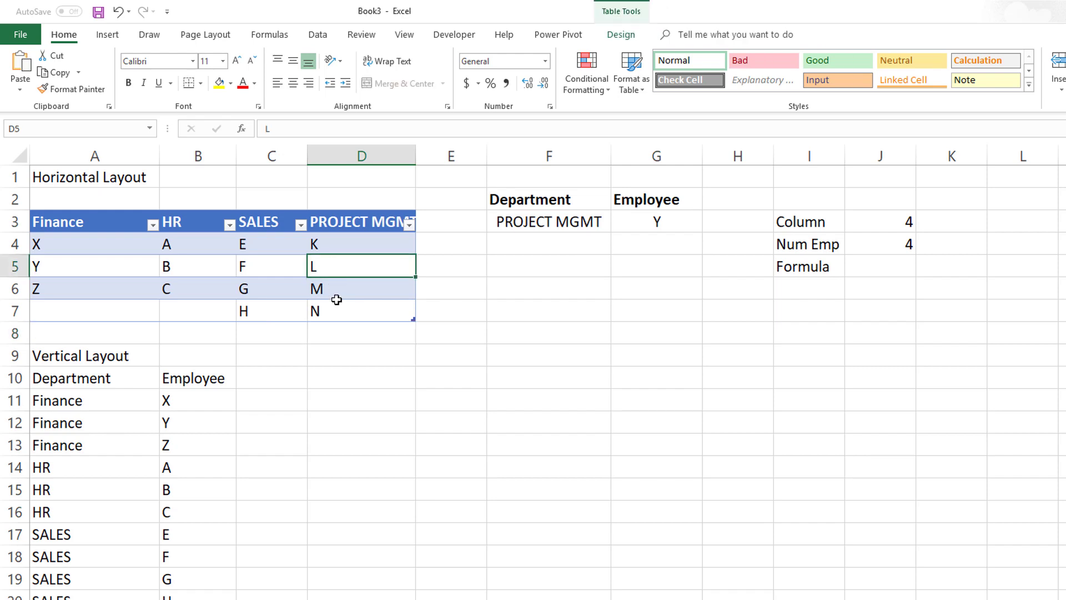
left_click(676, 222)
left_click(709, 225)
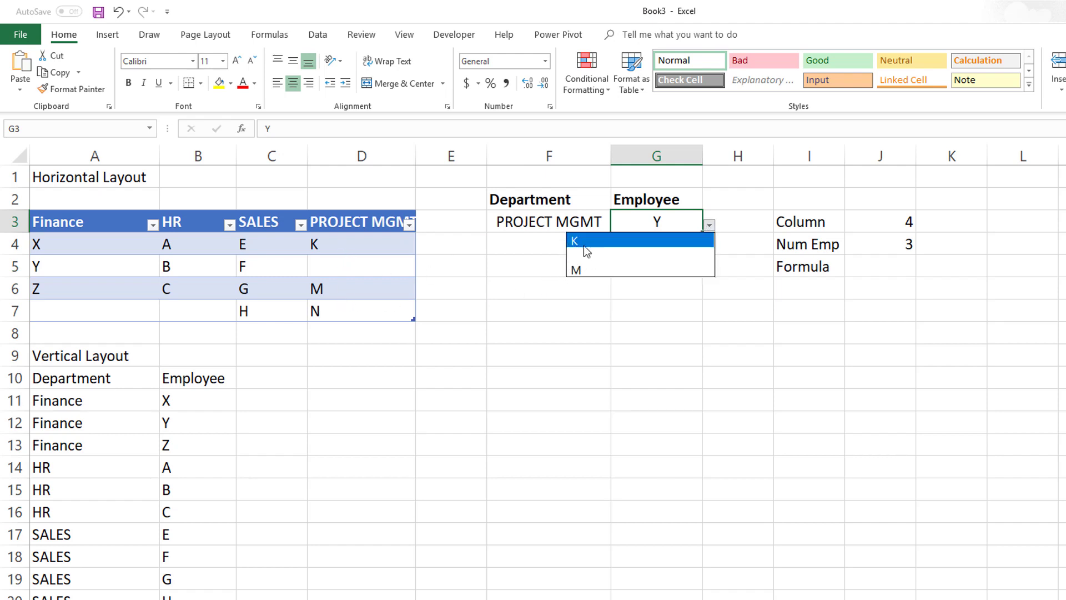
key("Escape")
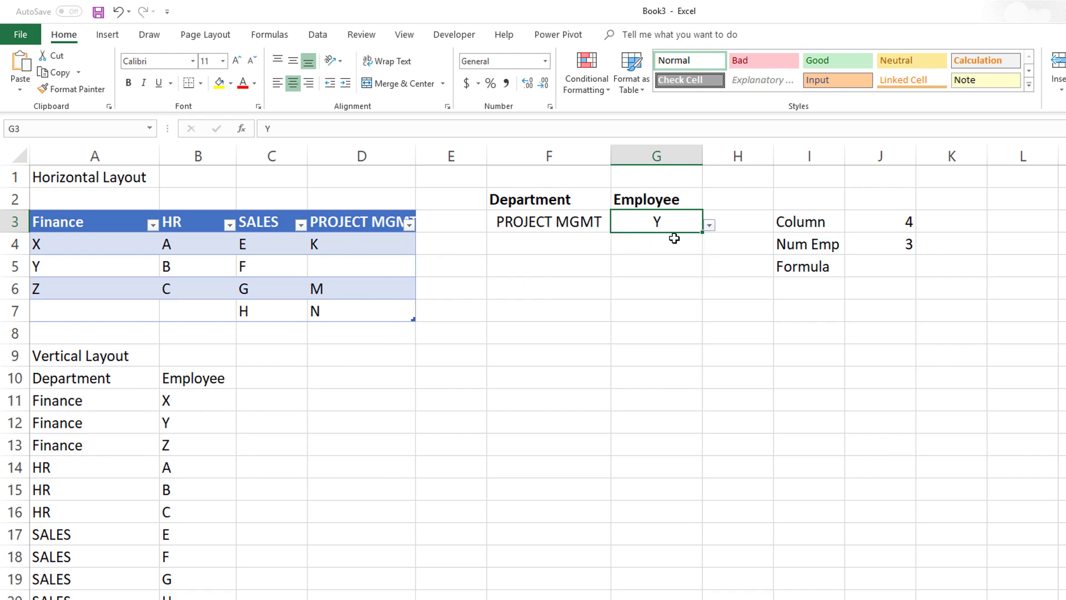
- Re-enter L in D5 under PROJECT MGMT and widen column D slightly
left_click(395, 267)
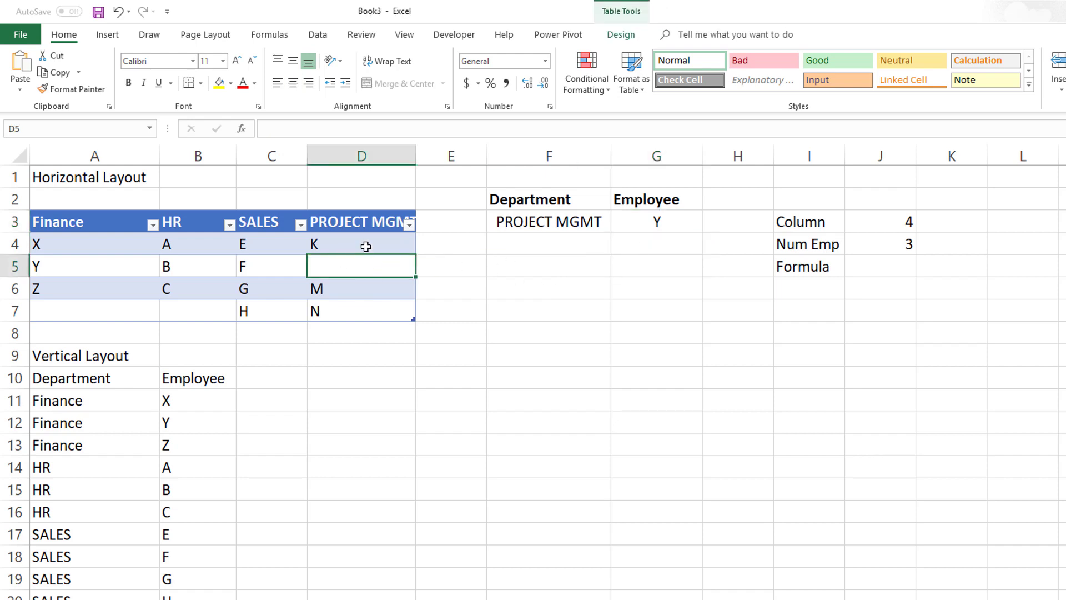
left_click(354, 315)
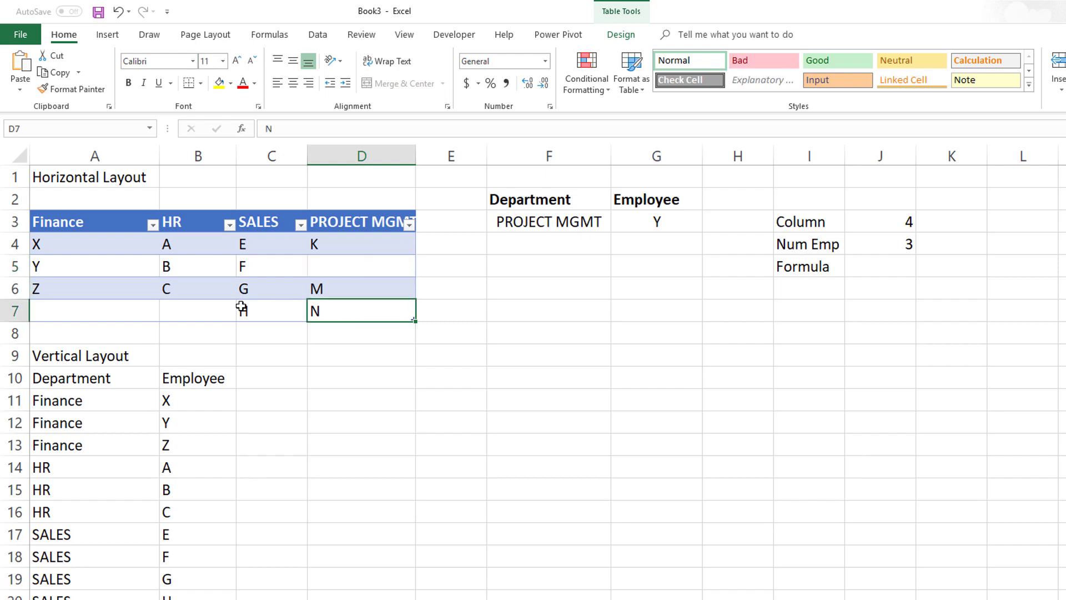
left_click(201, 310)
left_click(106, 309)
left_click(356, 269)
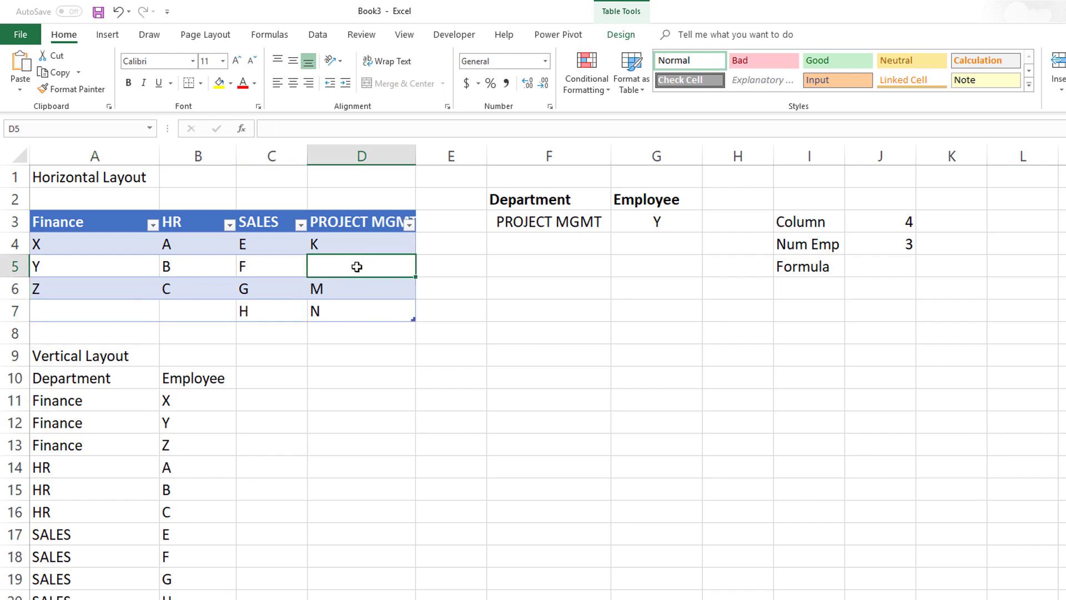
type("L")
key("Return")
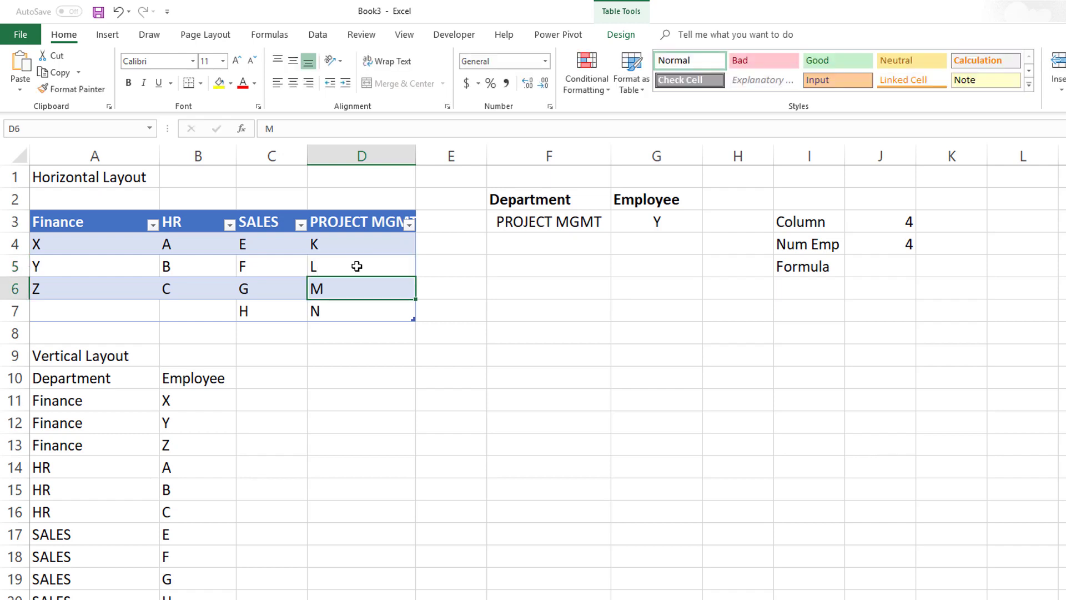
left_click_drag(413, 157, 419, 157)
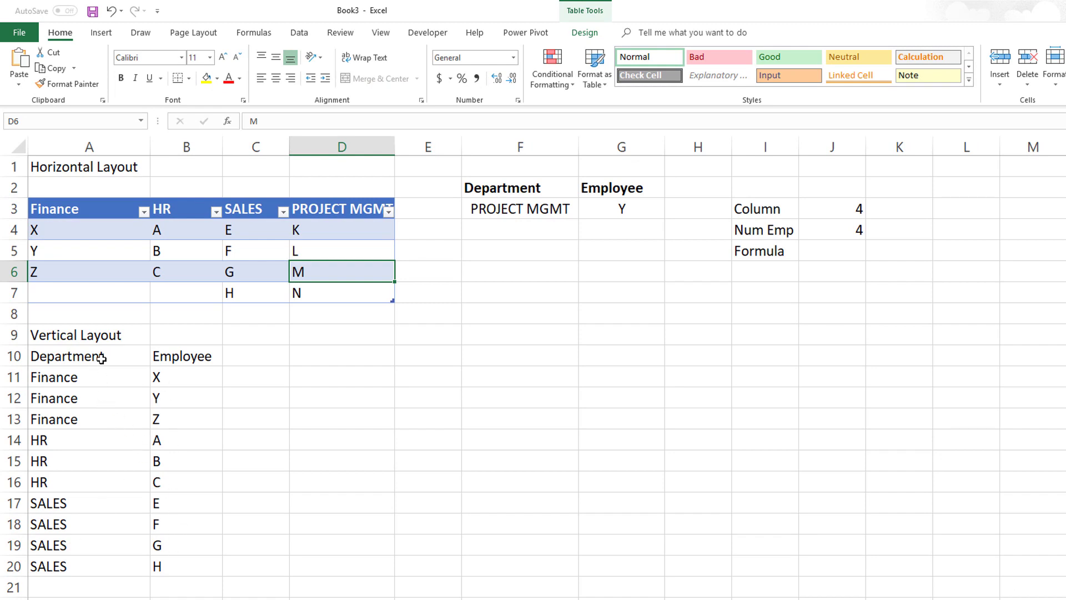
- Convert the vertical layout range A10:B20 into a table with headers
left_click_drag(100, 358, 185, 555)
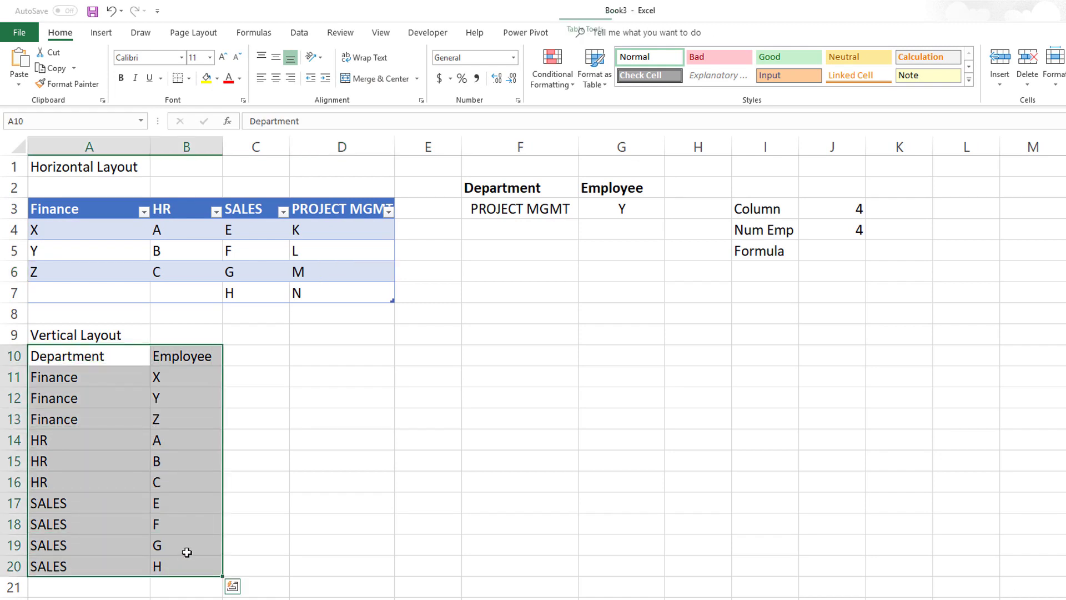
key("ctrl+t")
left_click(433, 271)
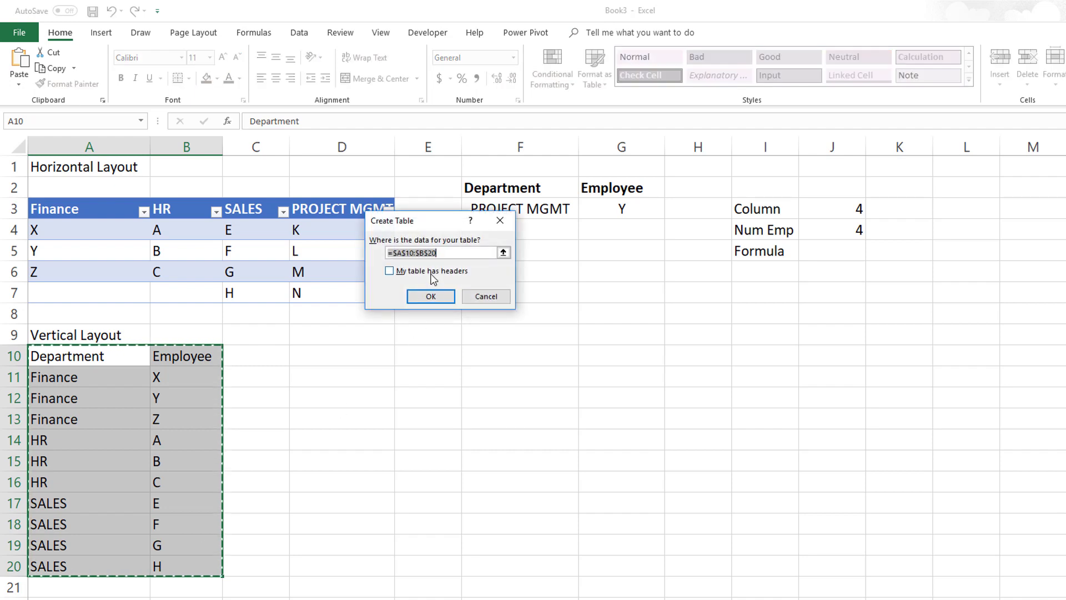
left_click(431, 294)
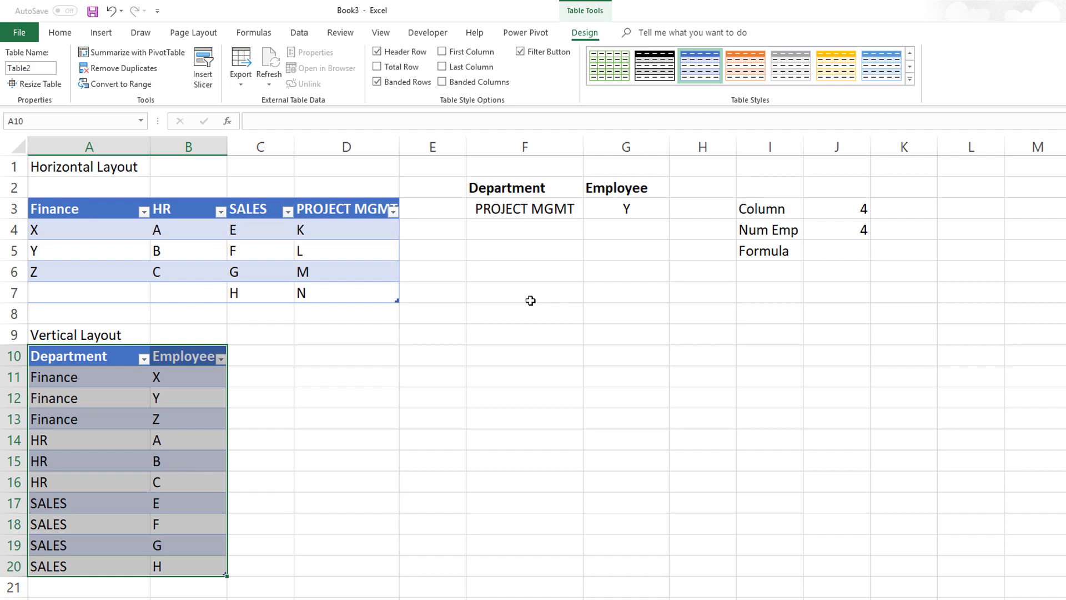
- Copy the Department and Employee headings from F2:G2 to F10:G10 as values, formatted bold and centred
left_click_drag(529, 189, 599, 189)
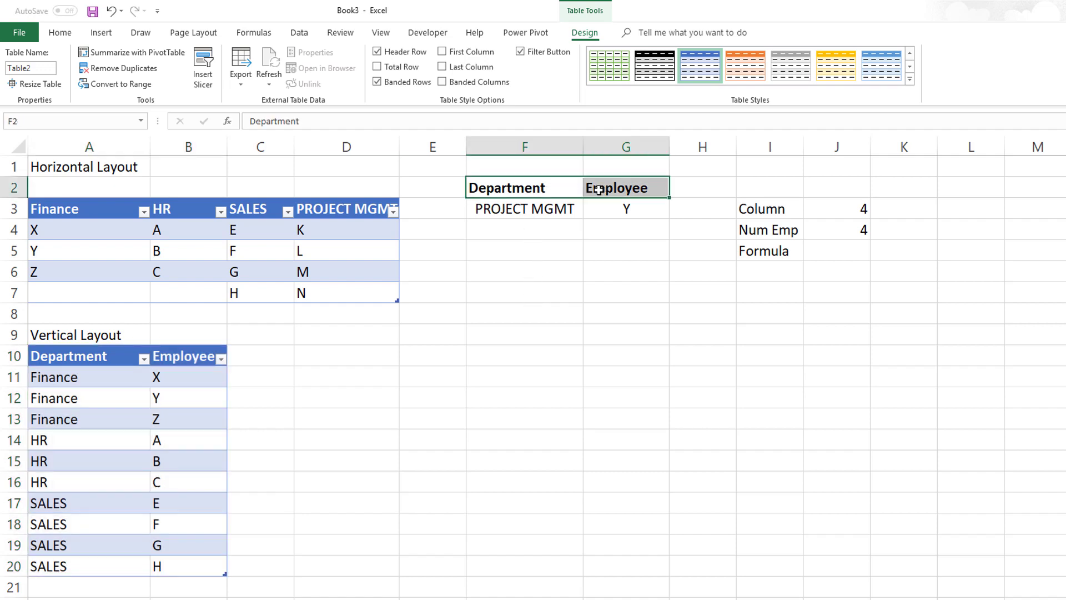
key("ctrl+c")
right_click(511, 350)
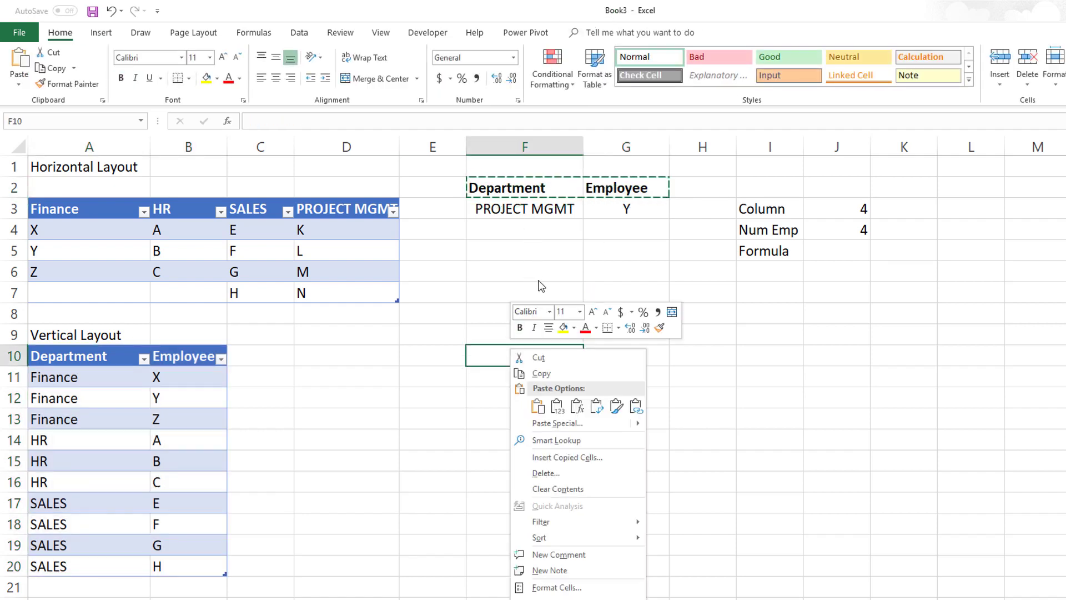
left_click(556, 405)
key("ctrl+b")
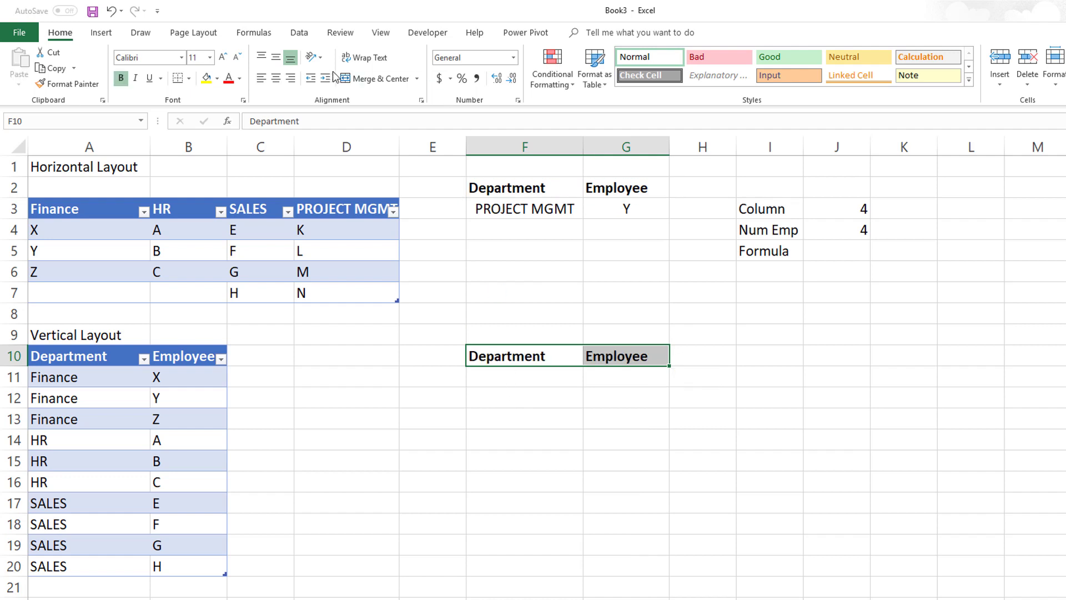
left_click(276, 79)
- Copy the department drop-down cell F3 to F11 beneath the new Department heading
left_click(511, 375)
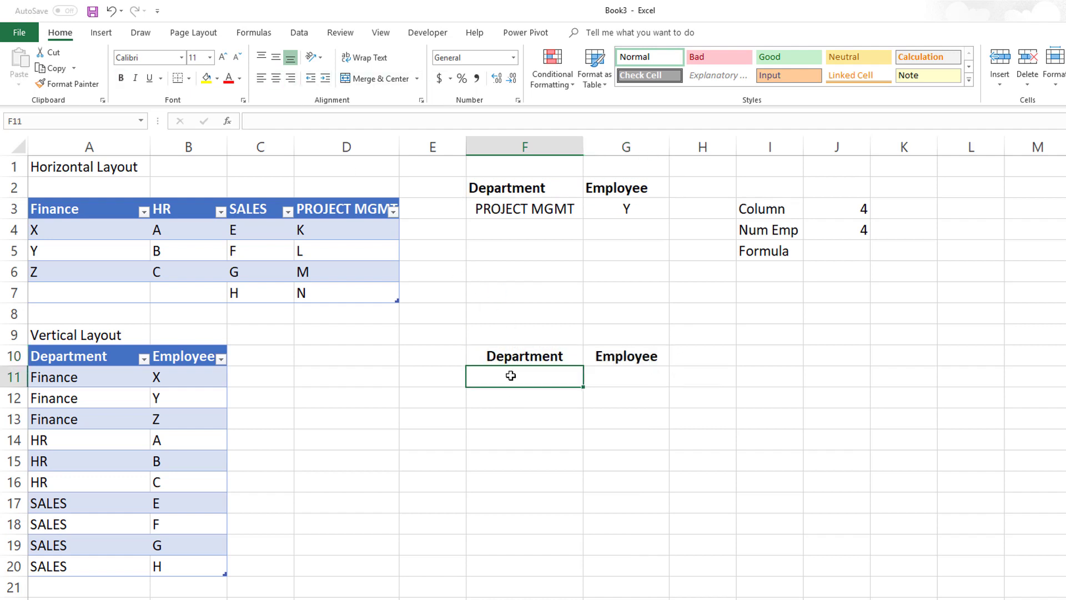
left_click(536, 210)
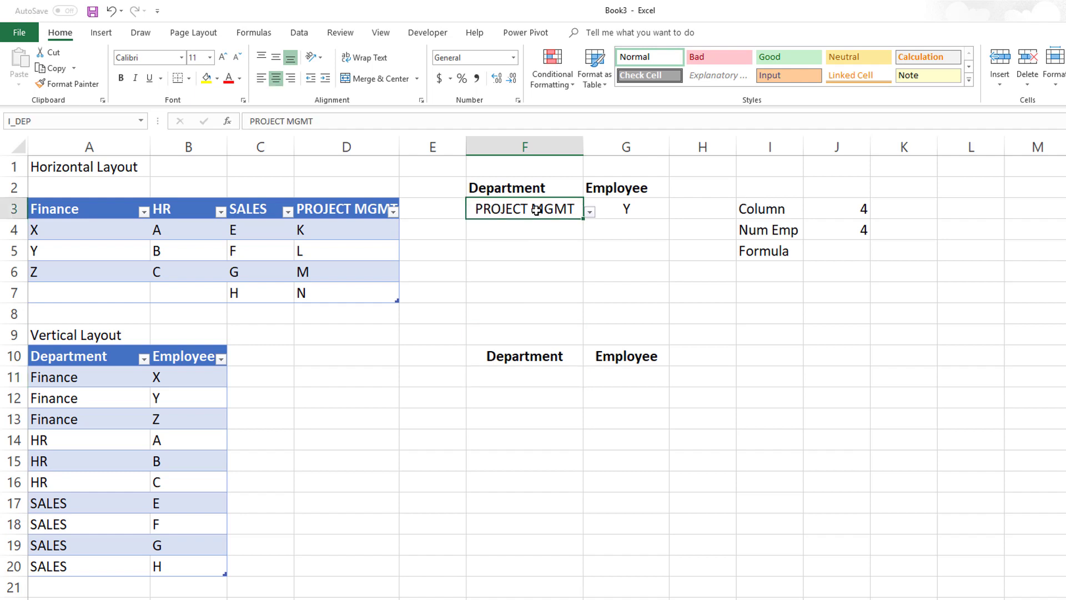
key("ctrl+c")
left_click(543, 376)
key("ctrl+v")
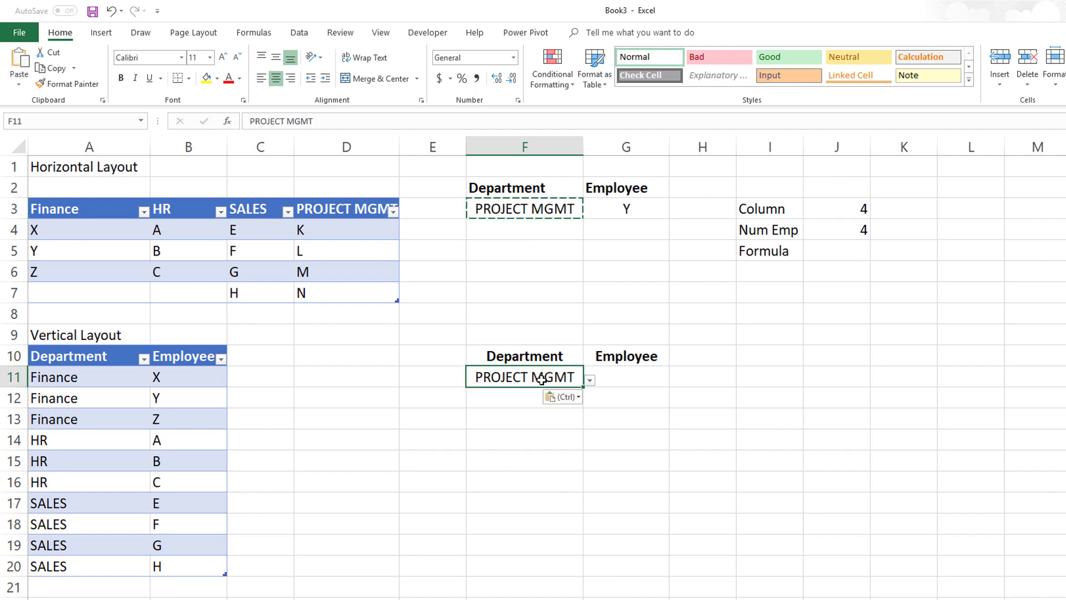
- Compare the department drop-down options in F11 with the department entries in A11:A20
left_click(590, 379)
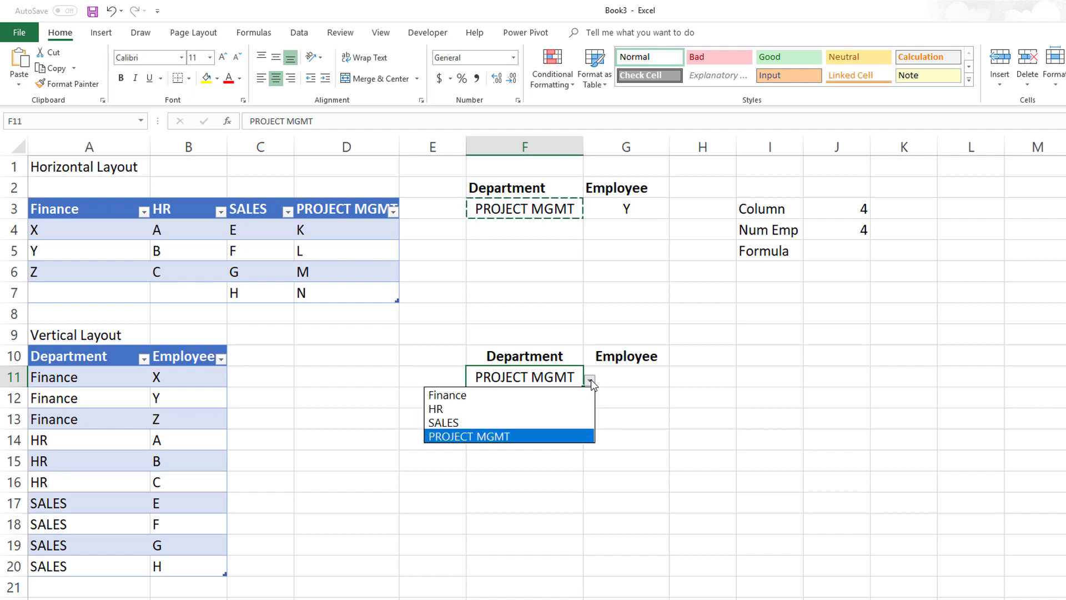
left_click(534, 382)
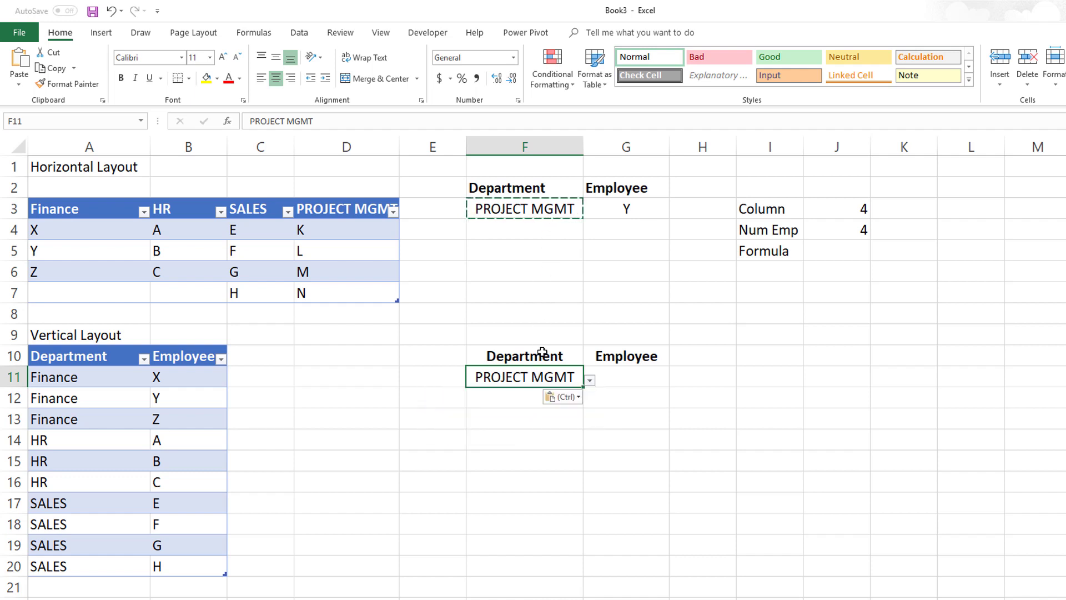
left_click(589, 380)
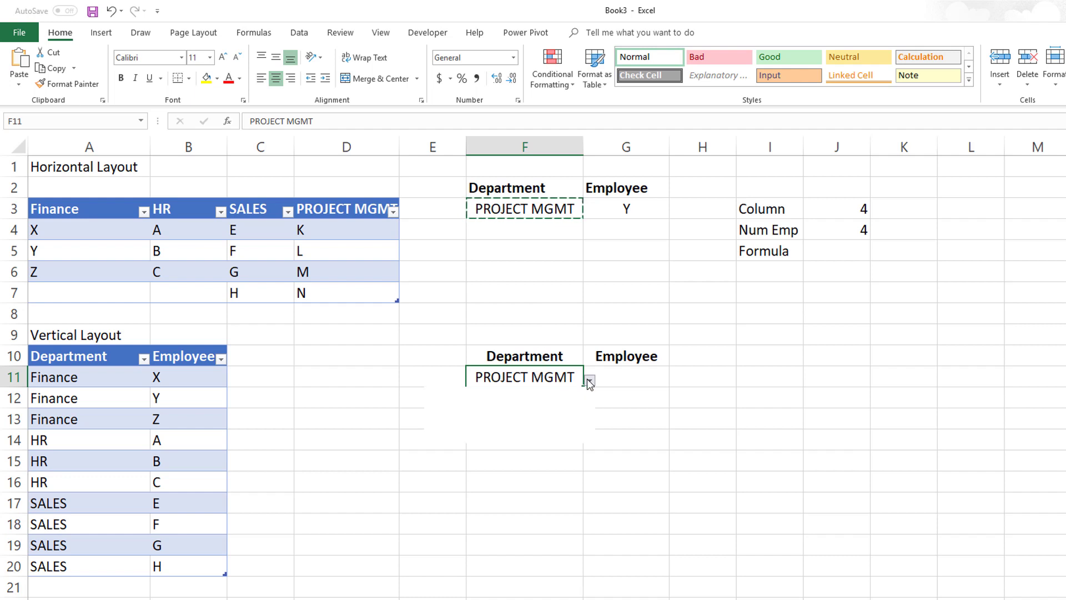
left_click(554, 379)
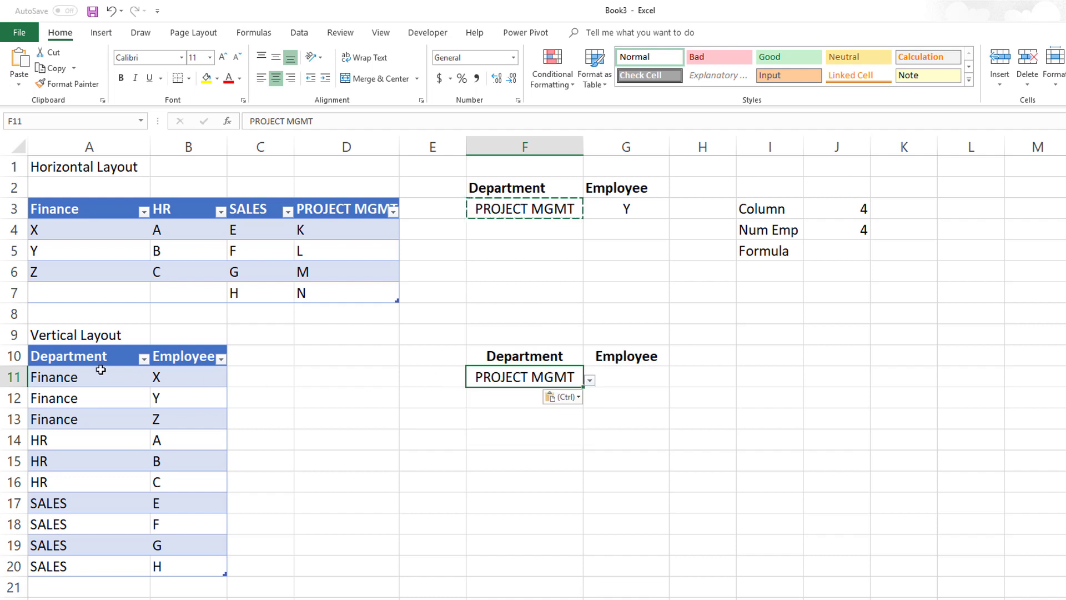
left_click_drag(60, 379, 53, 565)
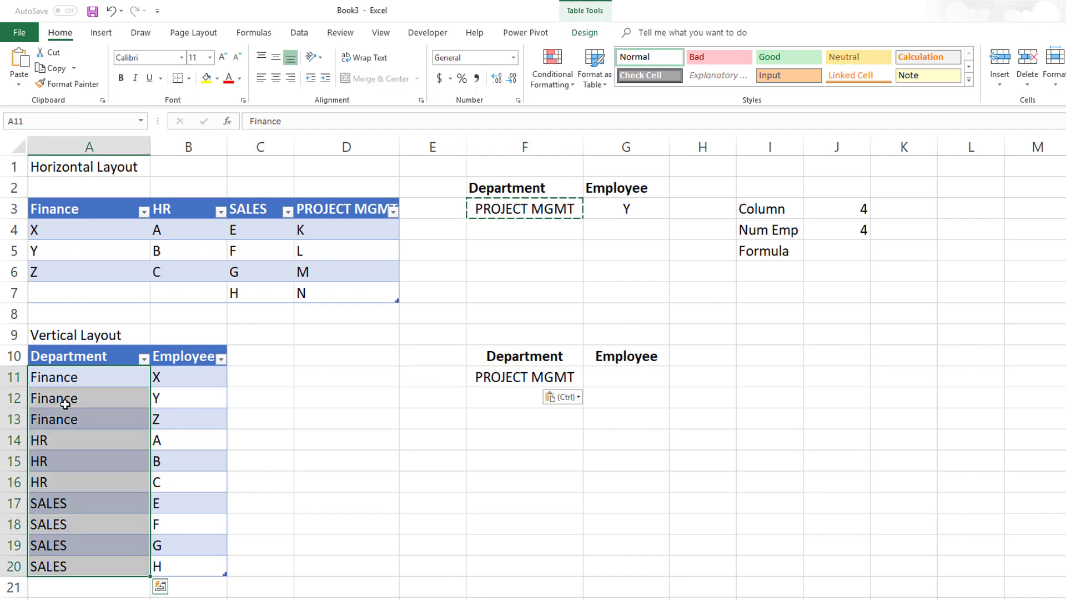
left_click(562, 377)
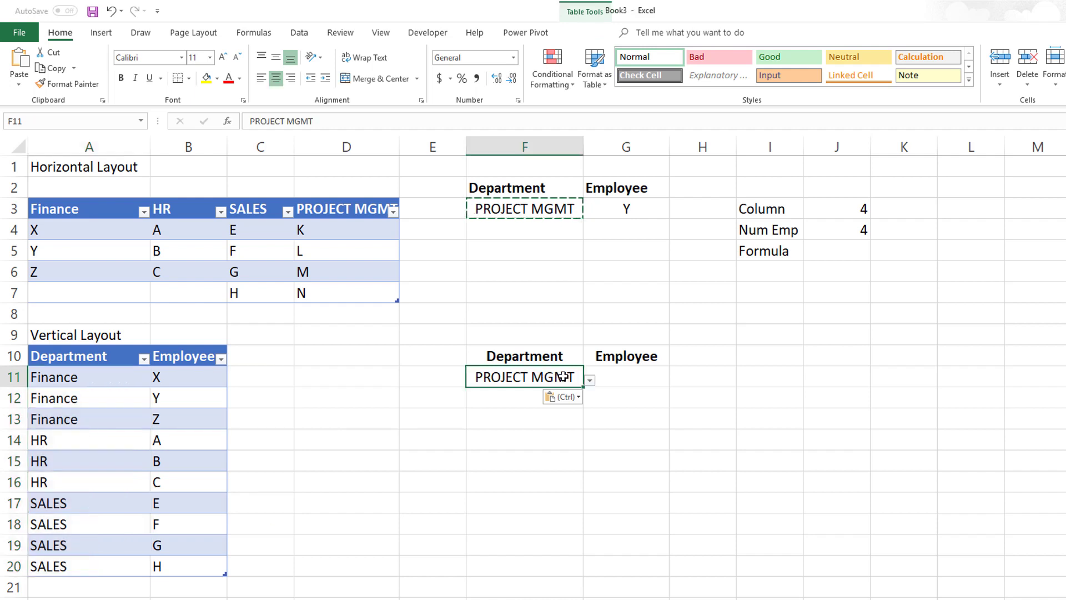
left_click(590, 380)
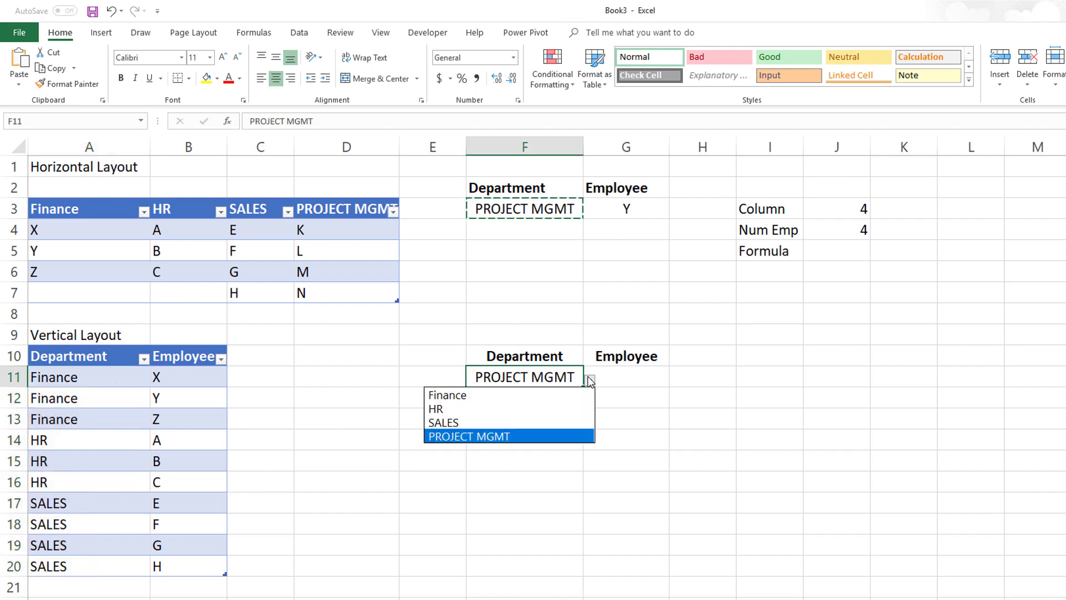
left_click(569, 376)
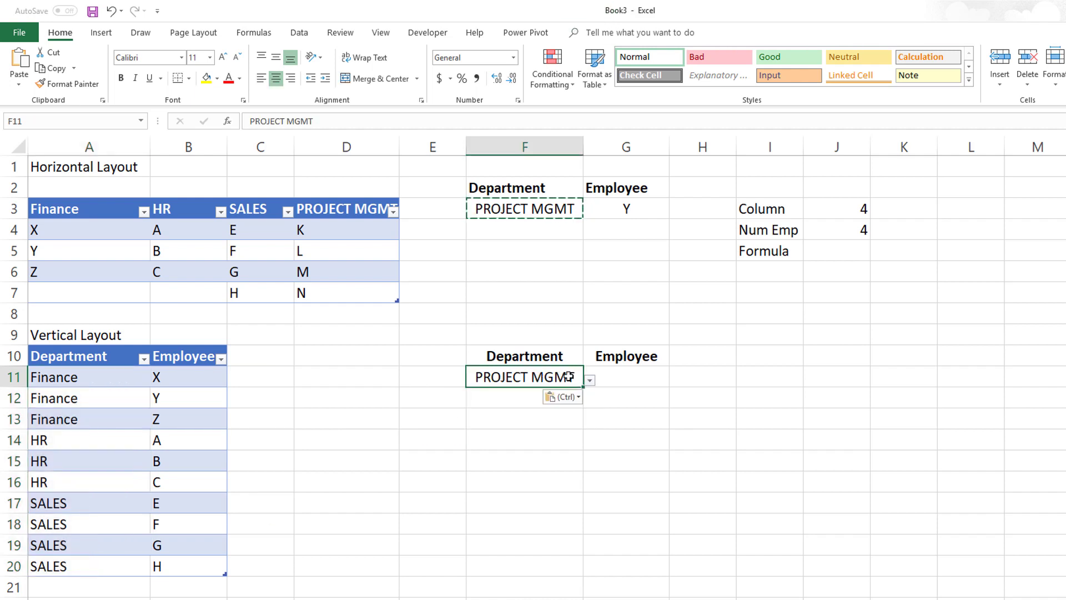
- Label cell I11 ROW NUM for the vertical layout helper value
left_click(638, 380)
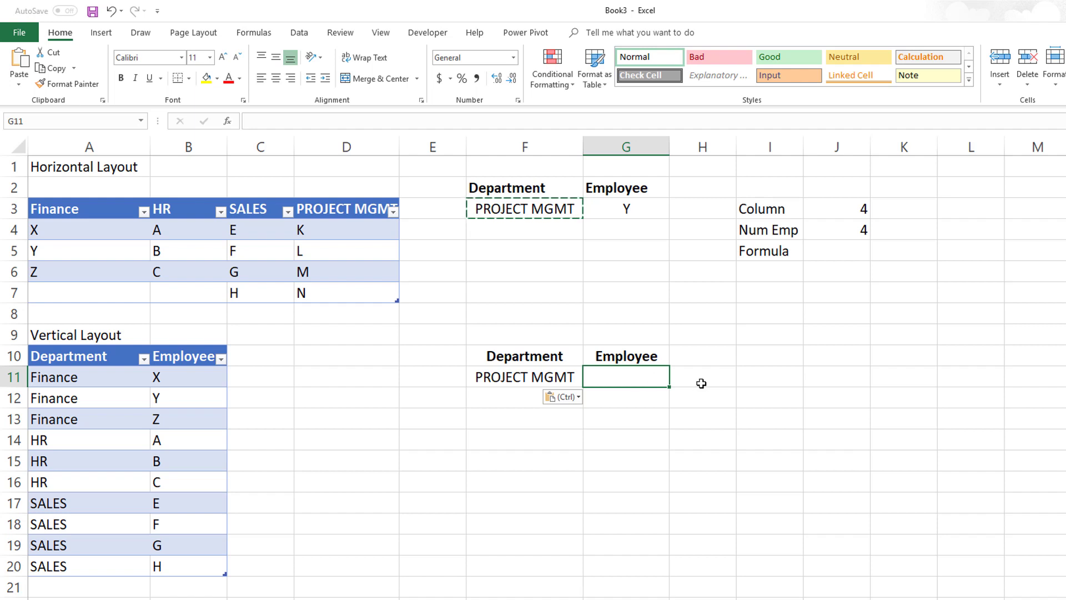
left_click(766, 380)
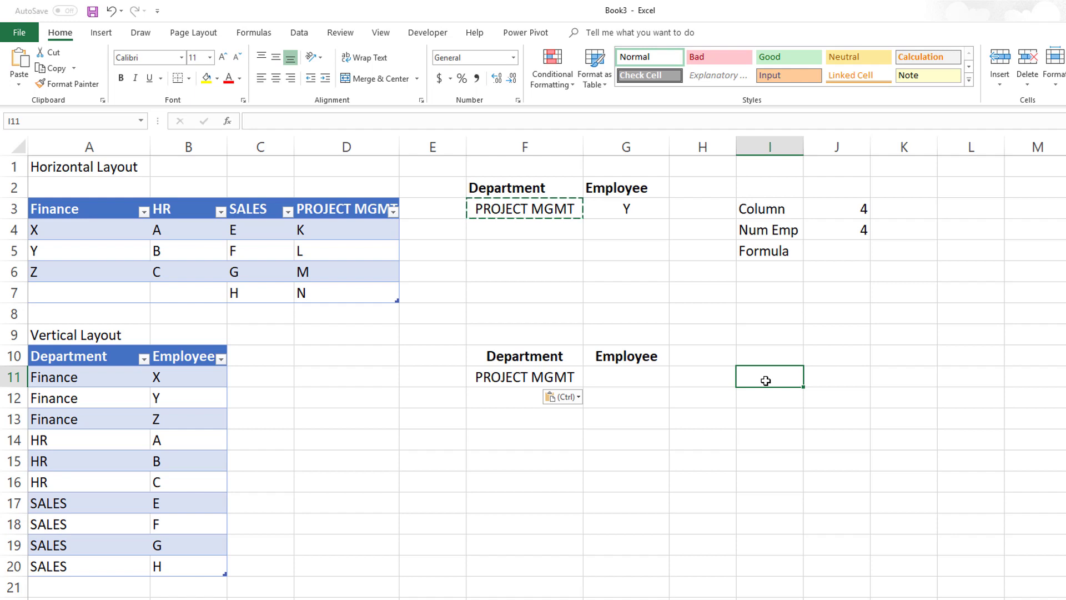
type("ROW NUM")
key("Tab")
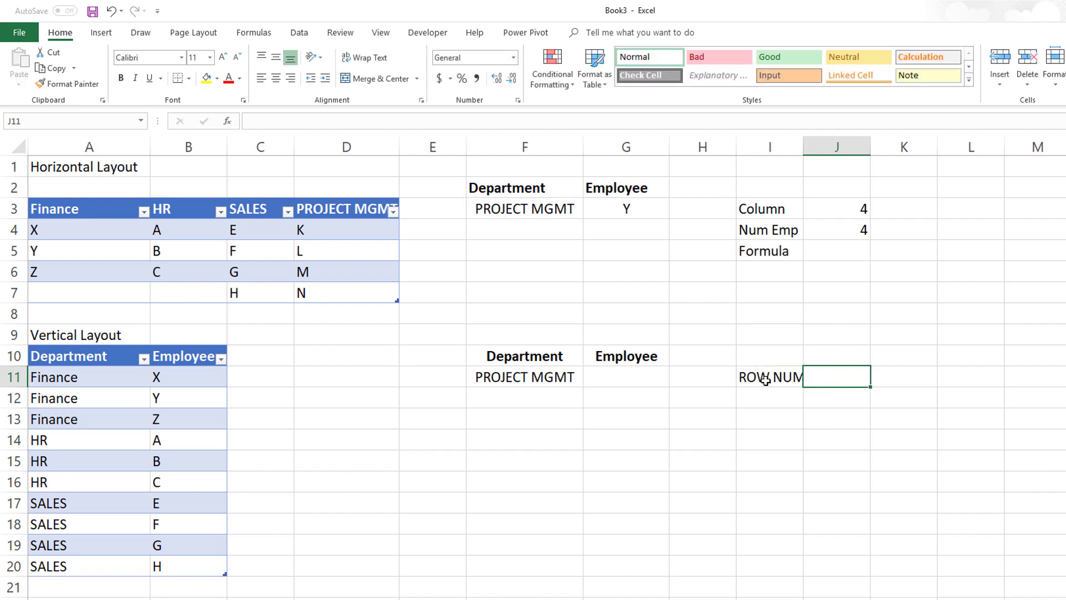
- Set the department in F11 to Finance and name that cell I_DEP2
left_click(569, 377)
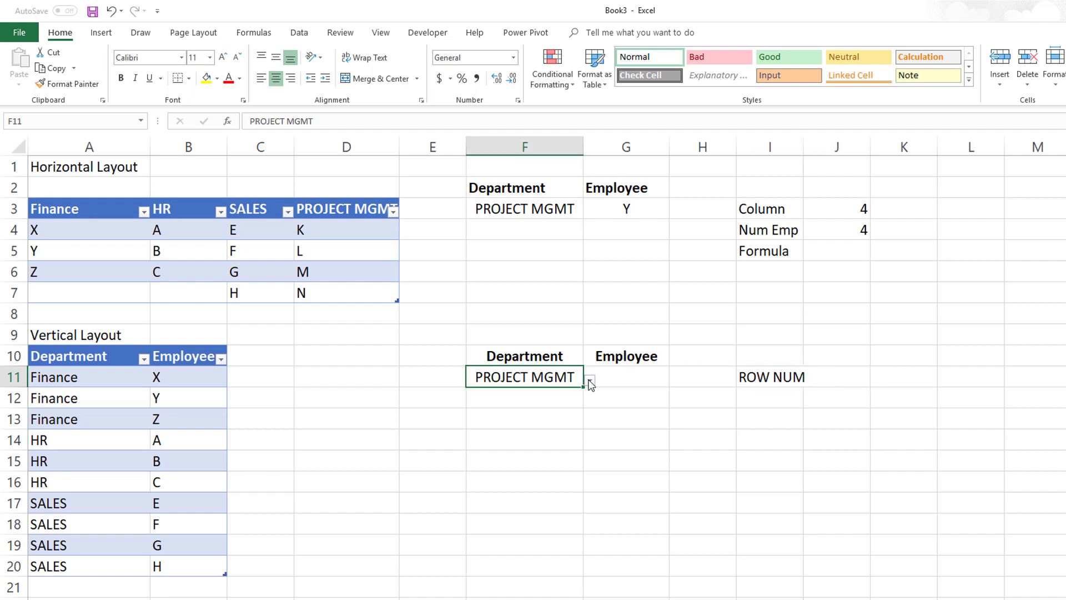
left_click(589, 381)
left_click(524, 399)
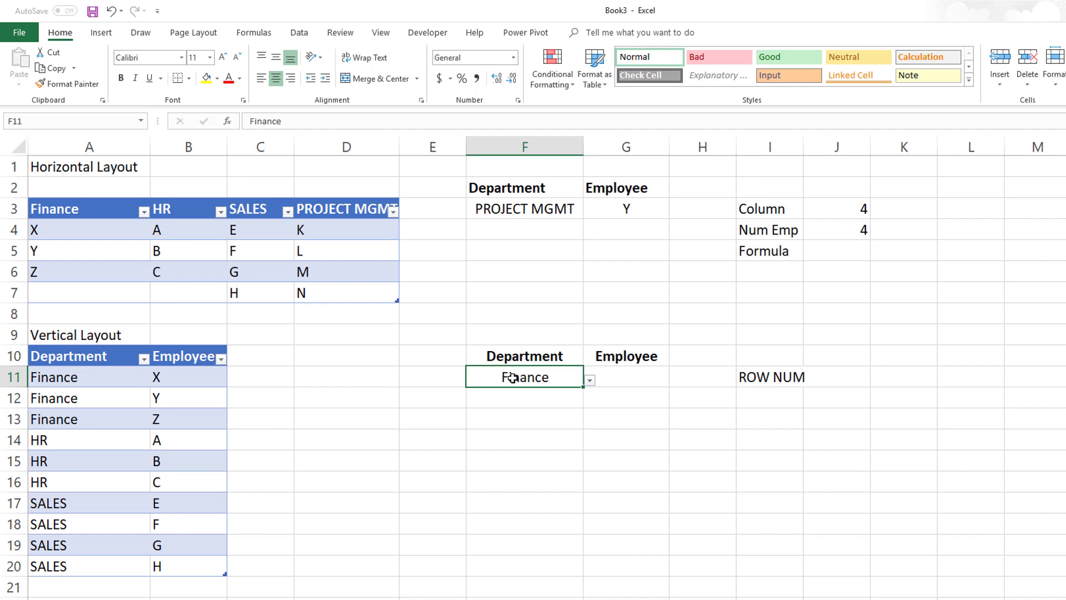
left_click(77, 123)
type("I_DEP2")
- Calculate the selected department's first row position in J11 with =MATCH(I_DEP2,Table2[Department],0)
left_click(859, 372)
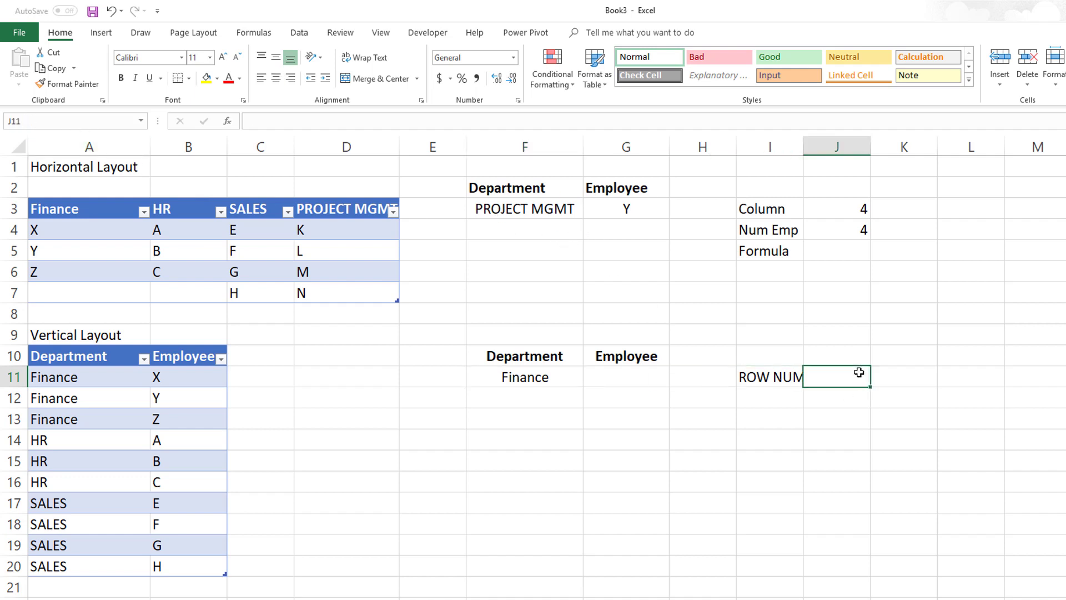
type("=")
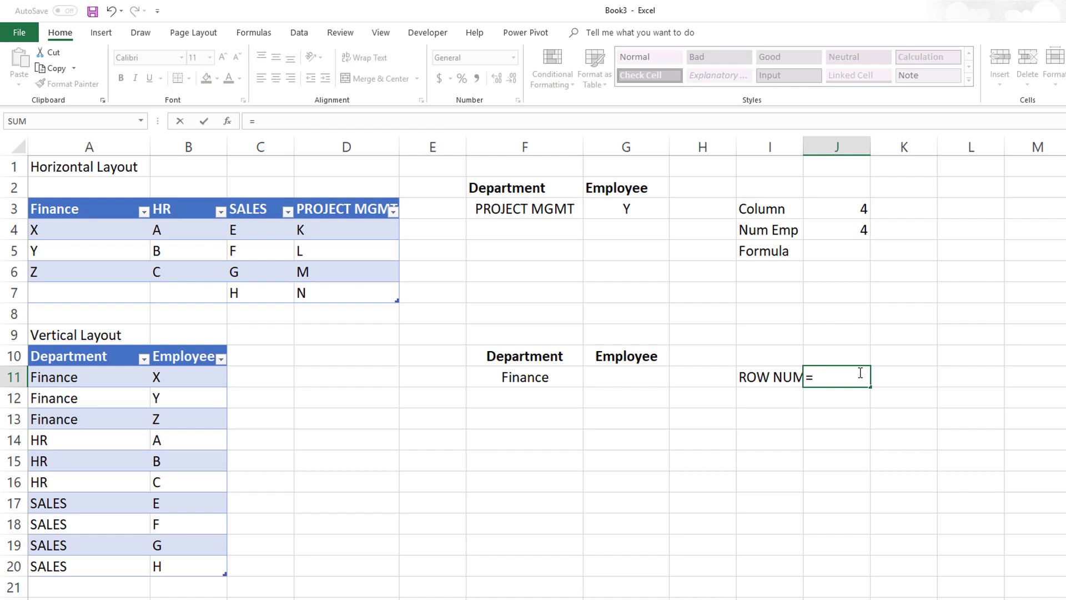
type("match ")
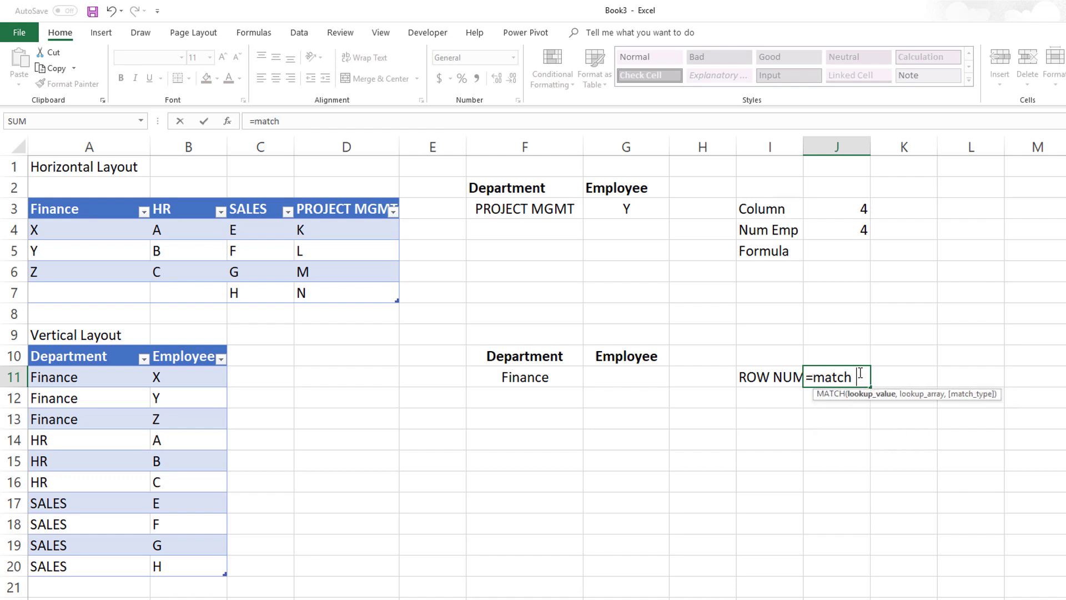
type("I_DEP2,")
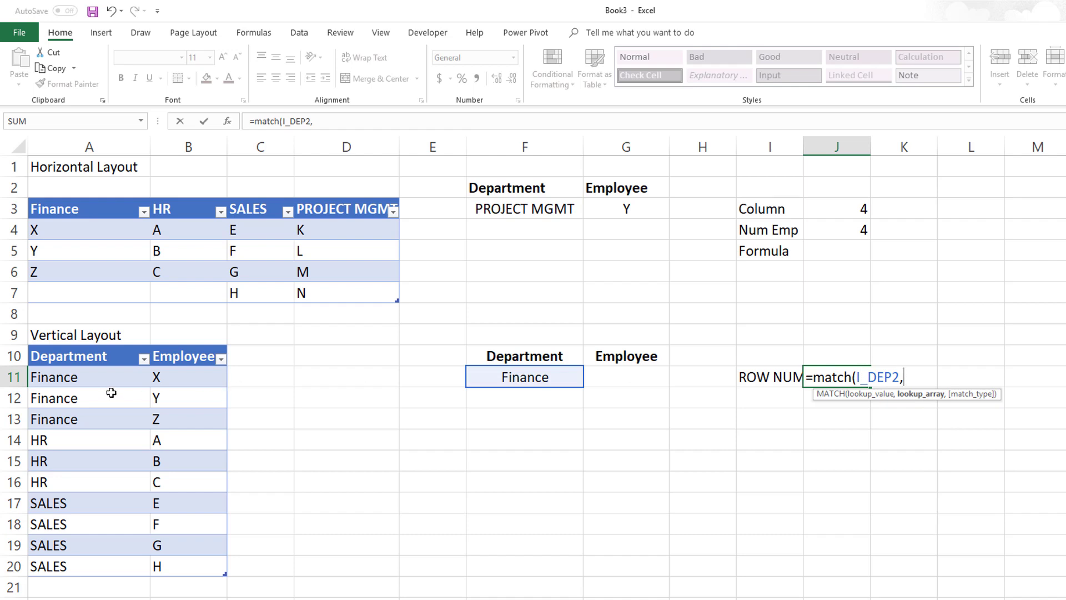
left_click_drag(95, 377, 90, 562)
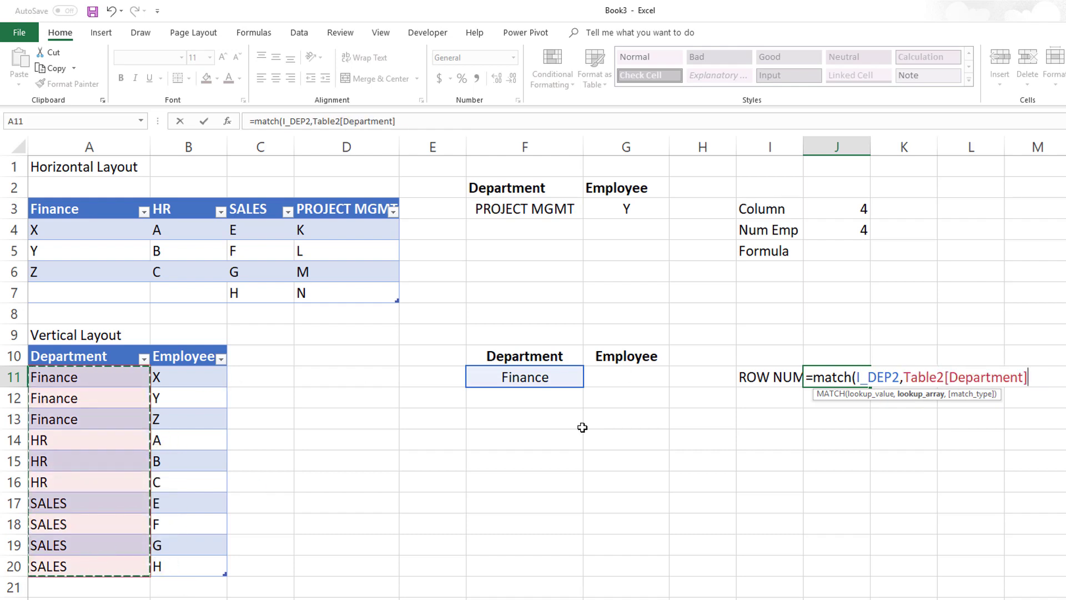
type(",")
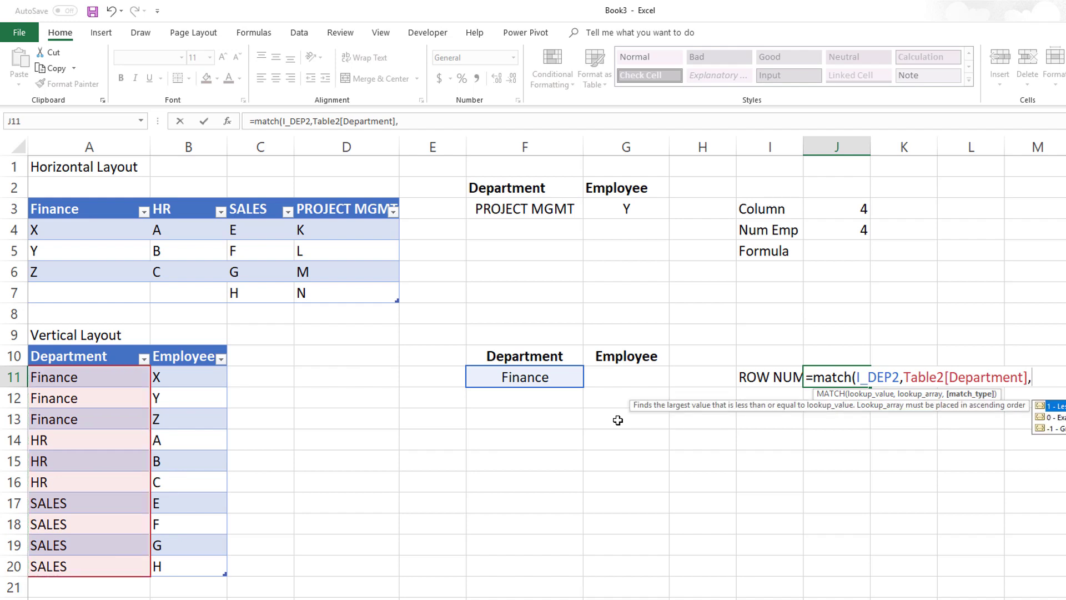
type("0)")
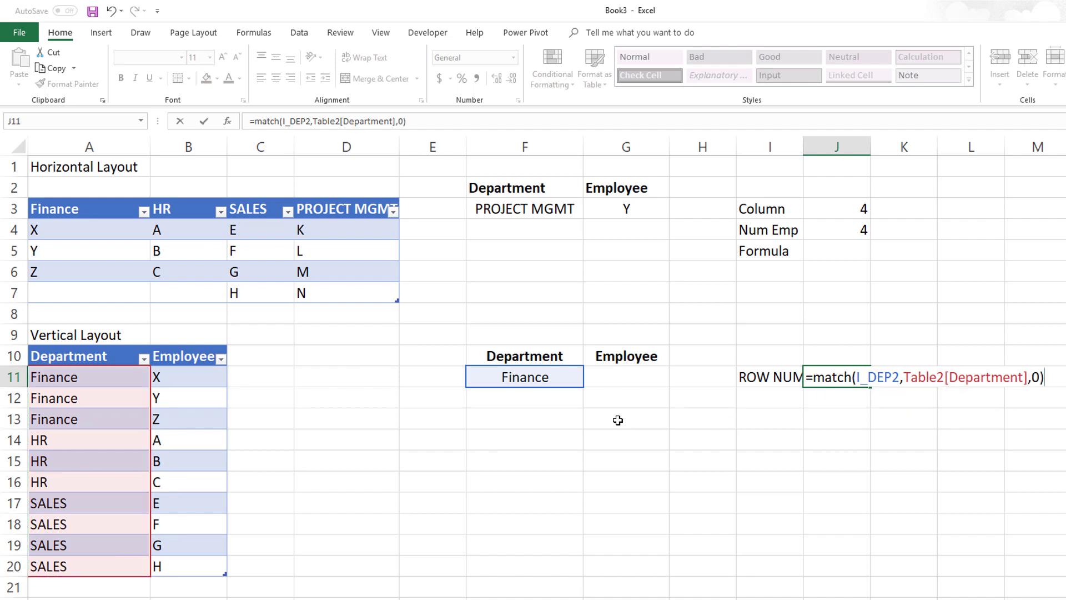
key("ctrl+Return")
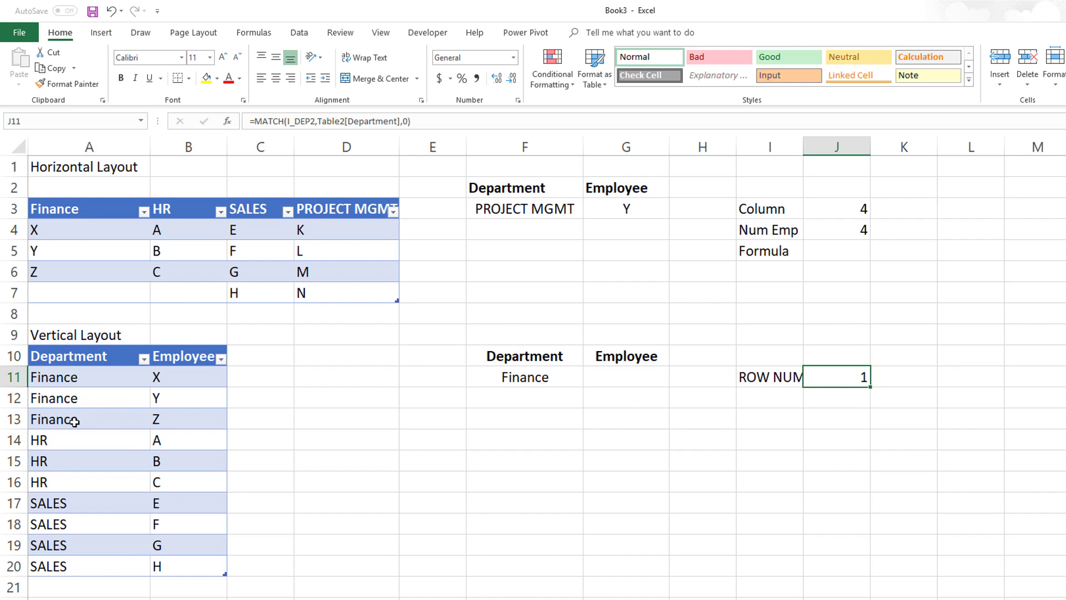
- Change the department in F11 to HR and check the row number formula's result in J11
left_click(548, 378)
left_click(590, 380)
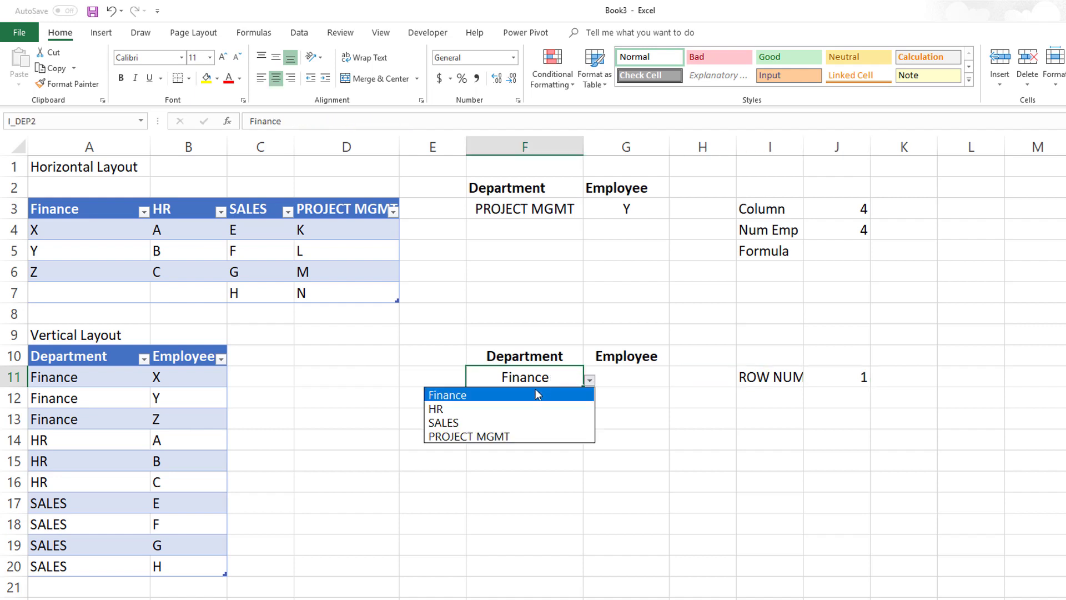
left_click(499, 409)
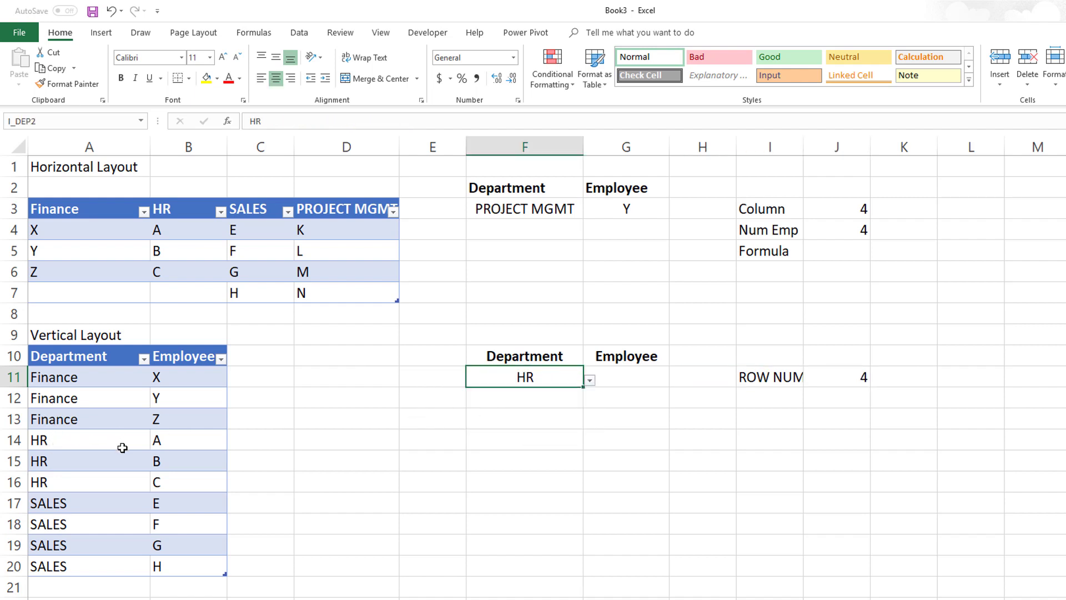
left_click(836, 380)
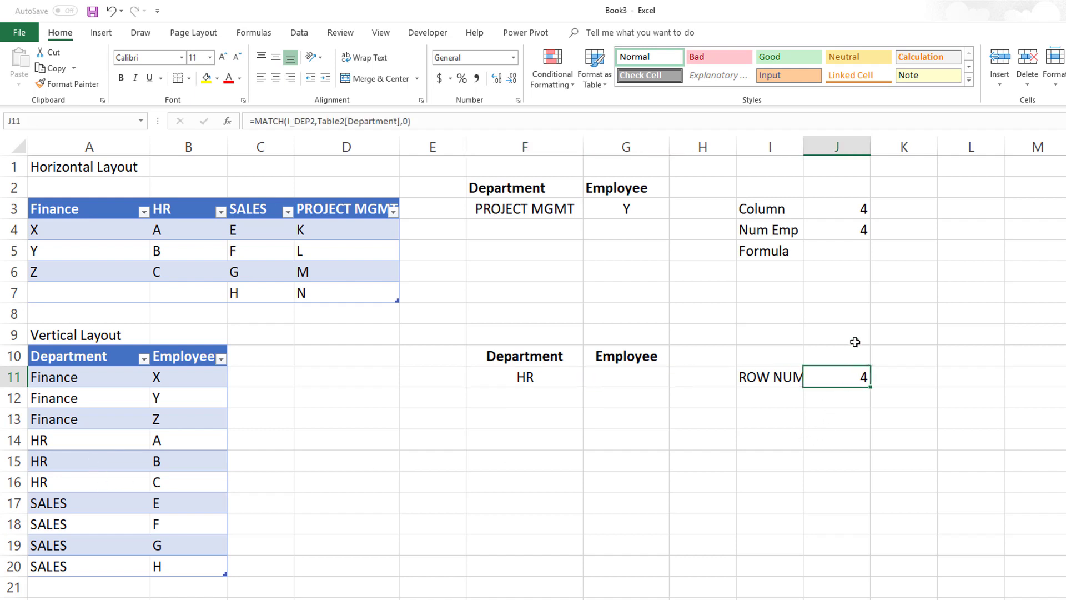
left_click(562, 375)
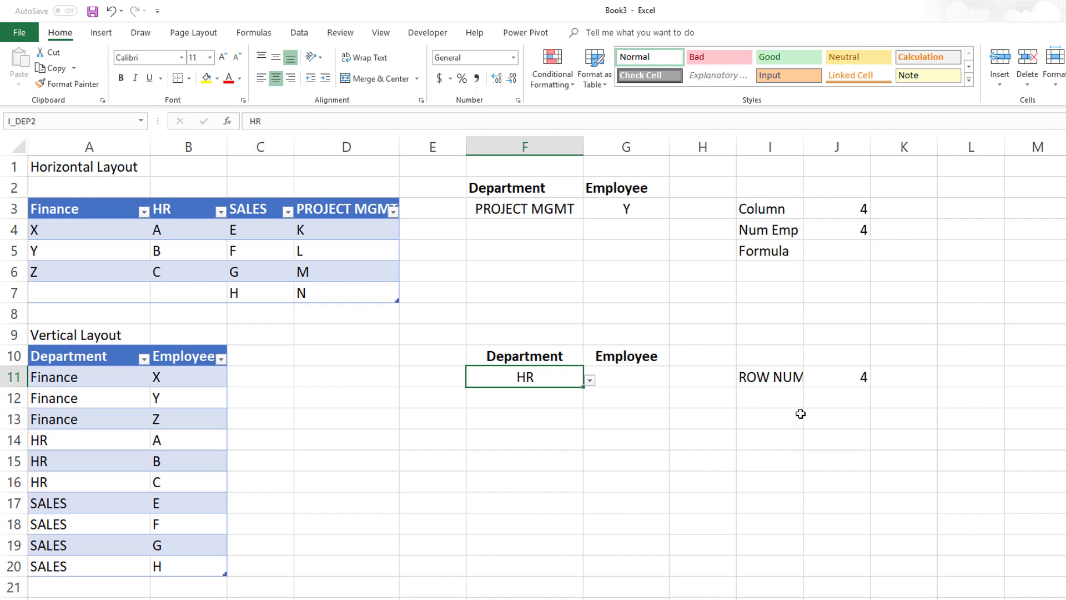
- Label I12 Num Emp and count the selected department's entries in J12 with =COUNTIF(Table2[Department],I_DEP2)
left_click(764, 407)
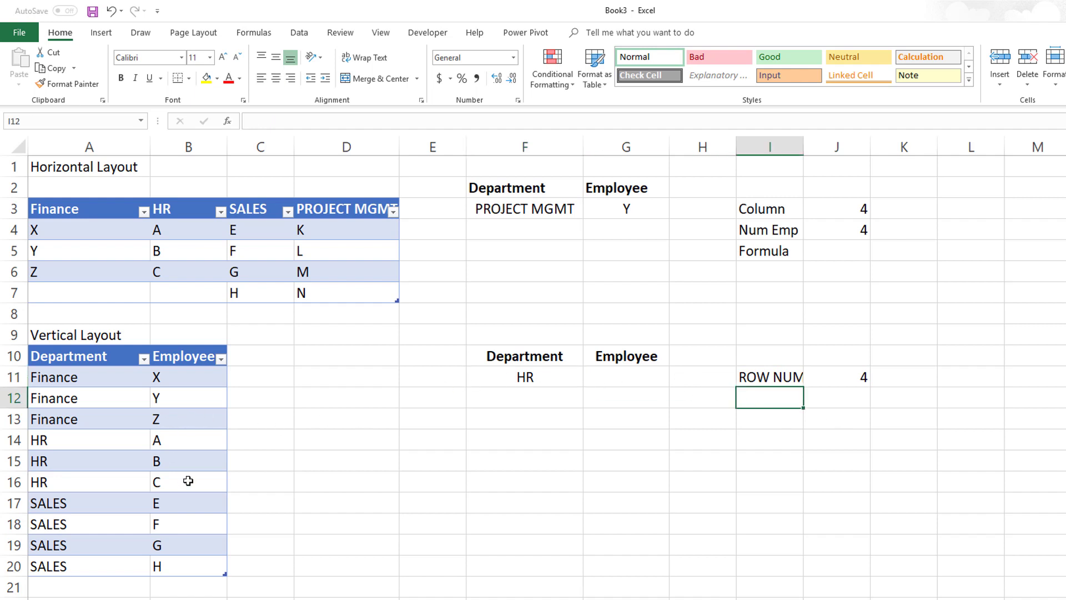
type("Num Emp")
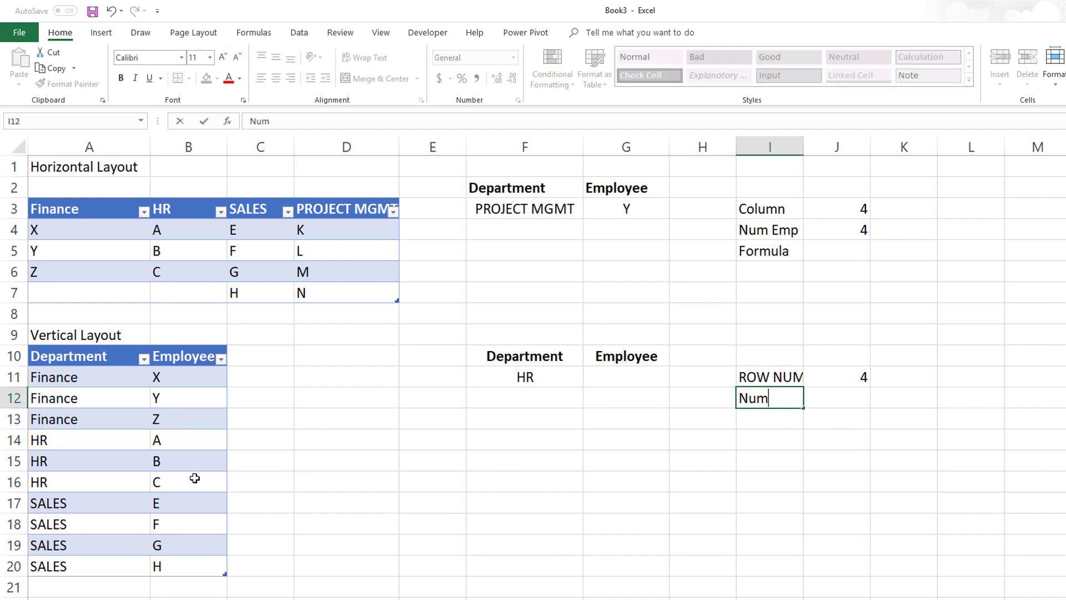
key("Tab")
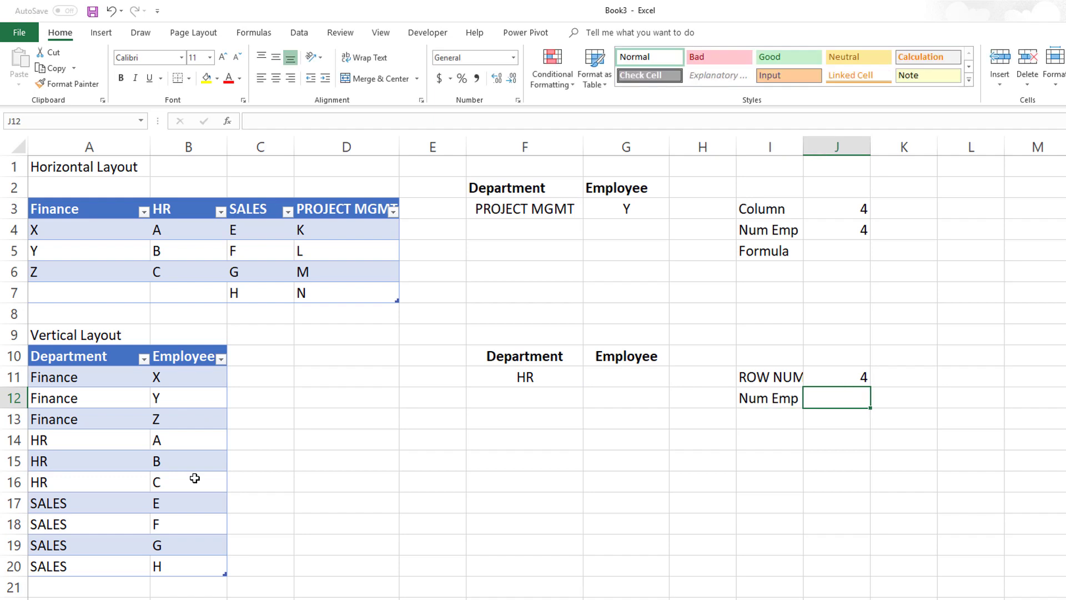
type("=")
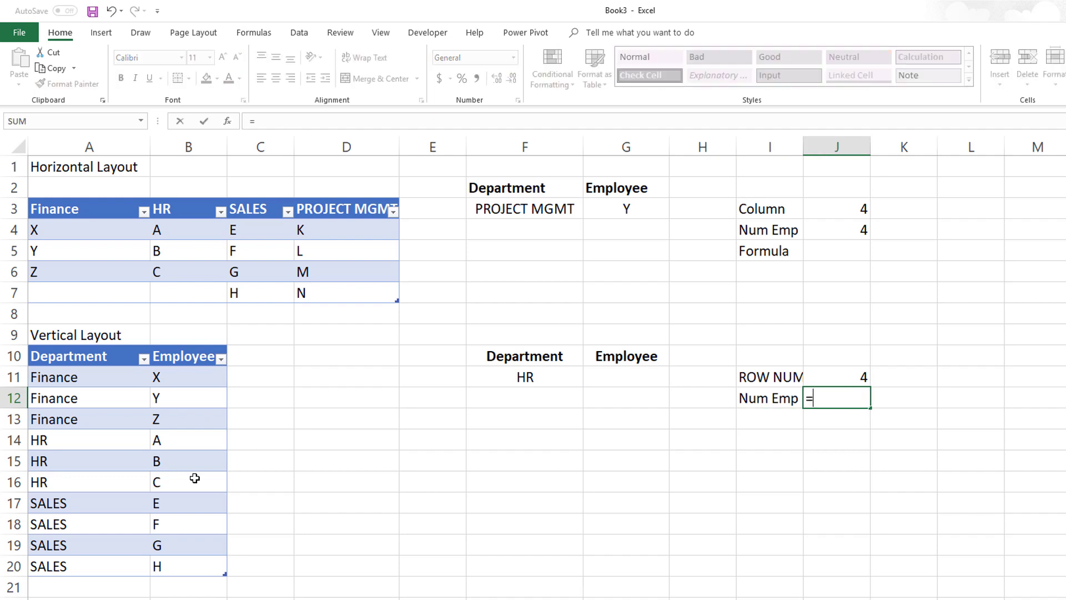
type("COUNTIF")
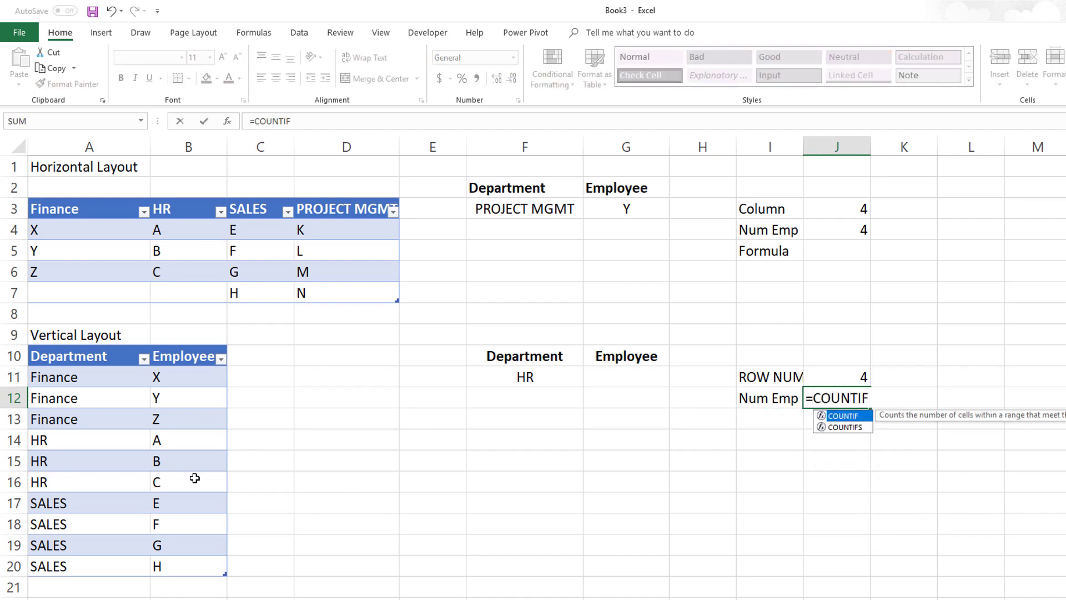
type("(")
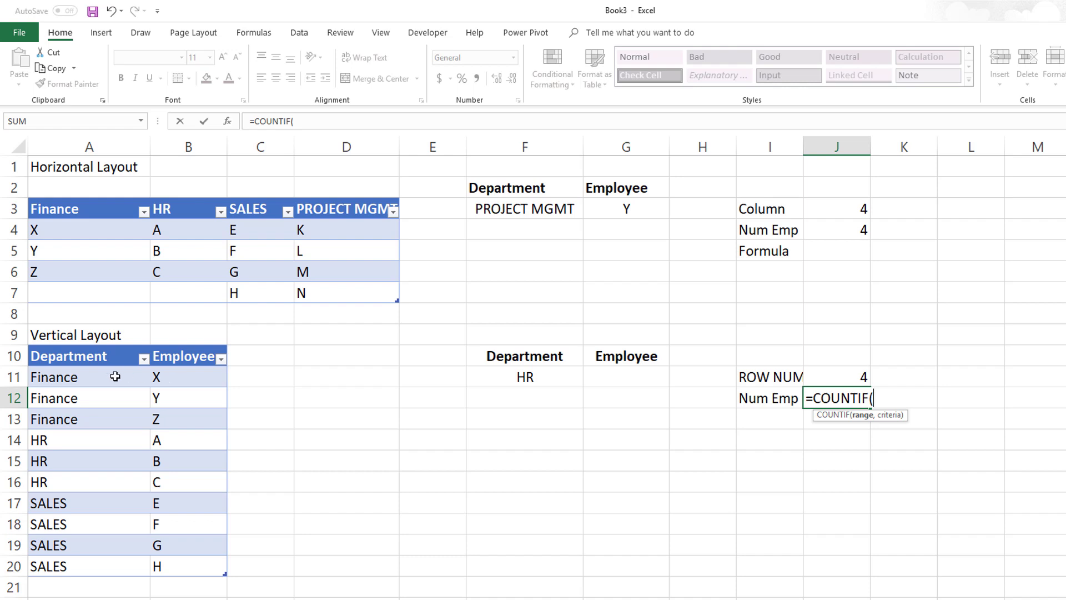
left_click_drag(109, 376, 86, 558)
type(",")
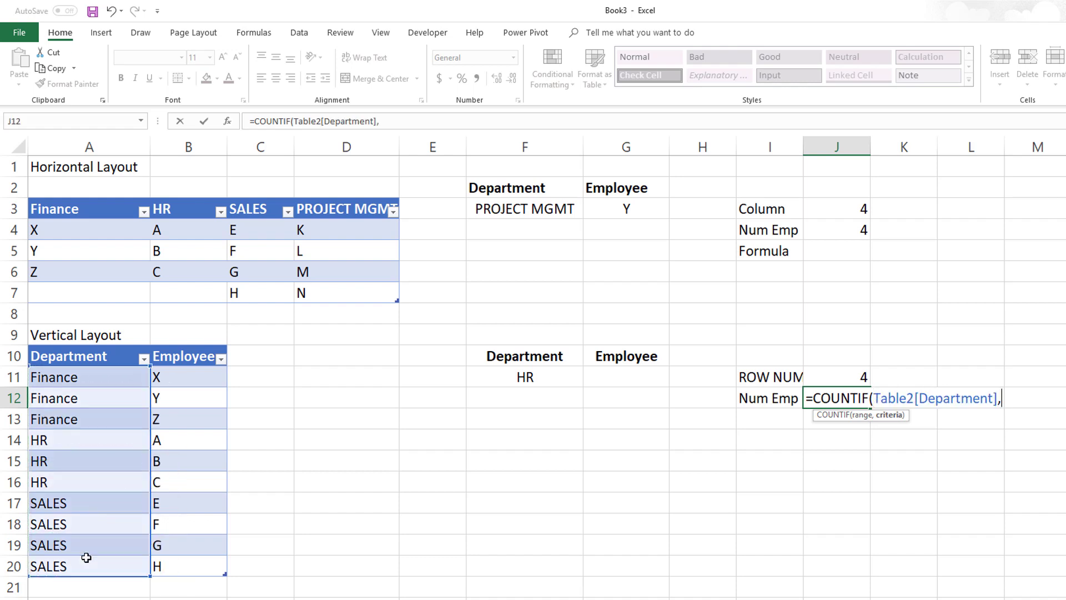
type("I_DEP2)")
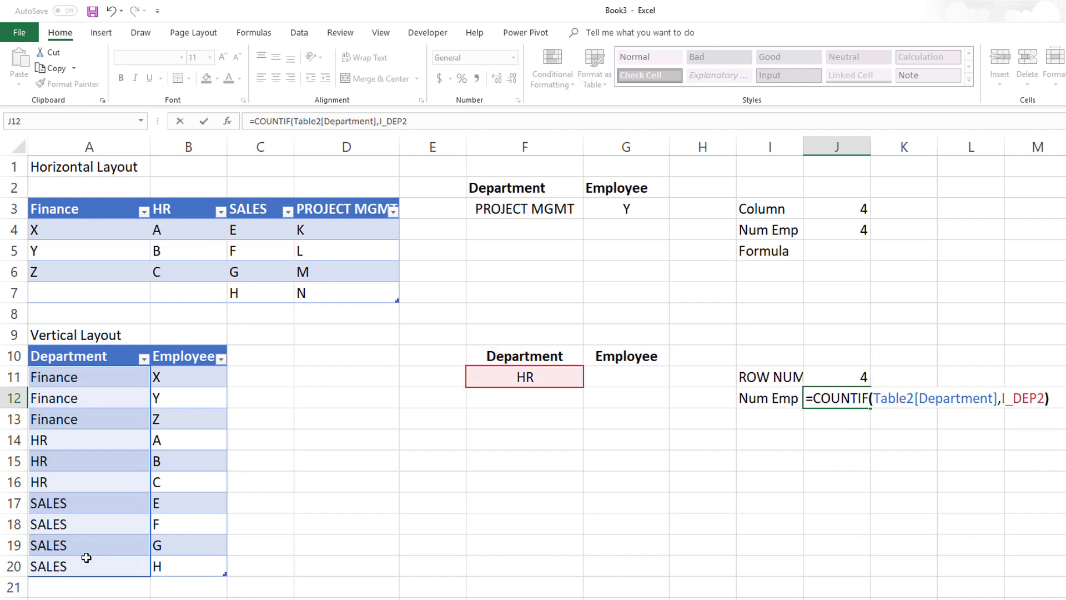
key("shift+Tab")
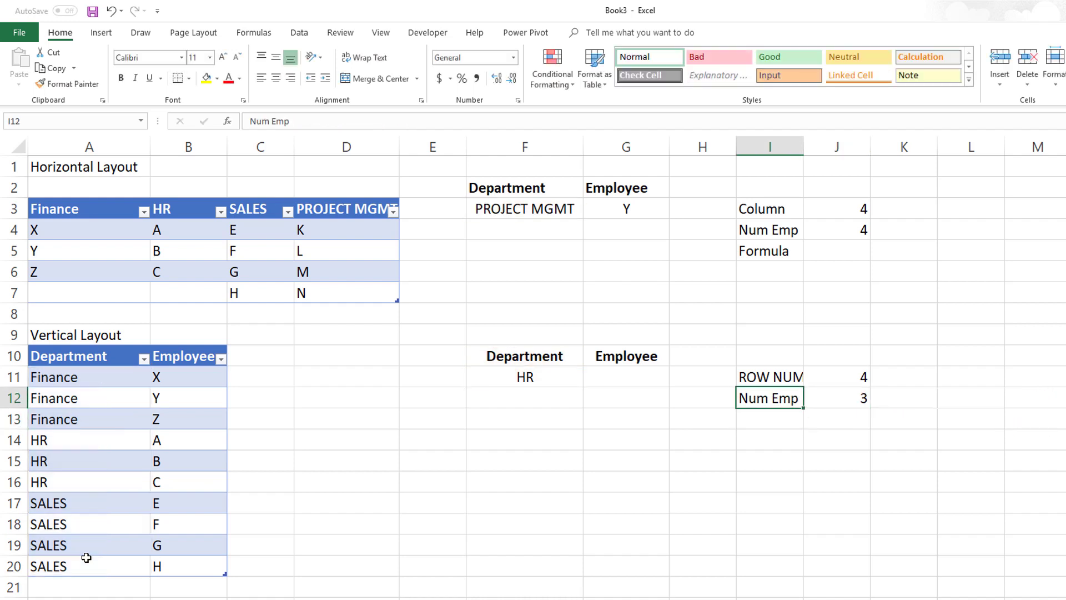
left_click(830, 398)
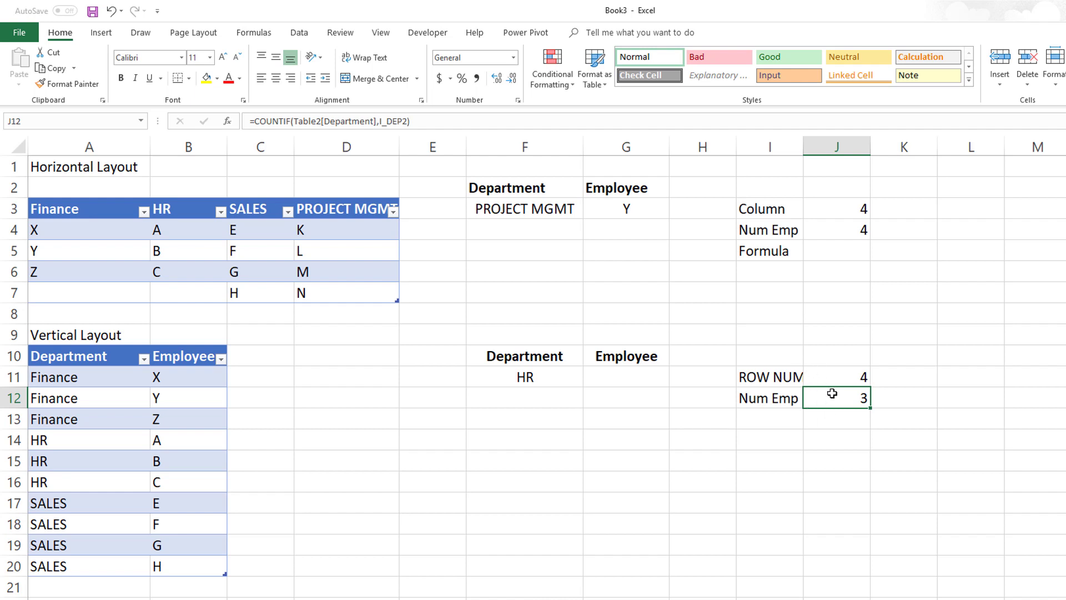
- Label I13 Formula and enter =OFFSET($A$10,J11,1,J12) in J13 to return the selected department's employees
left_click(796, 424)
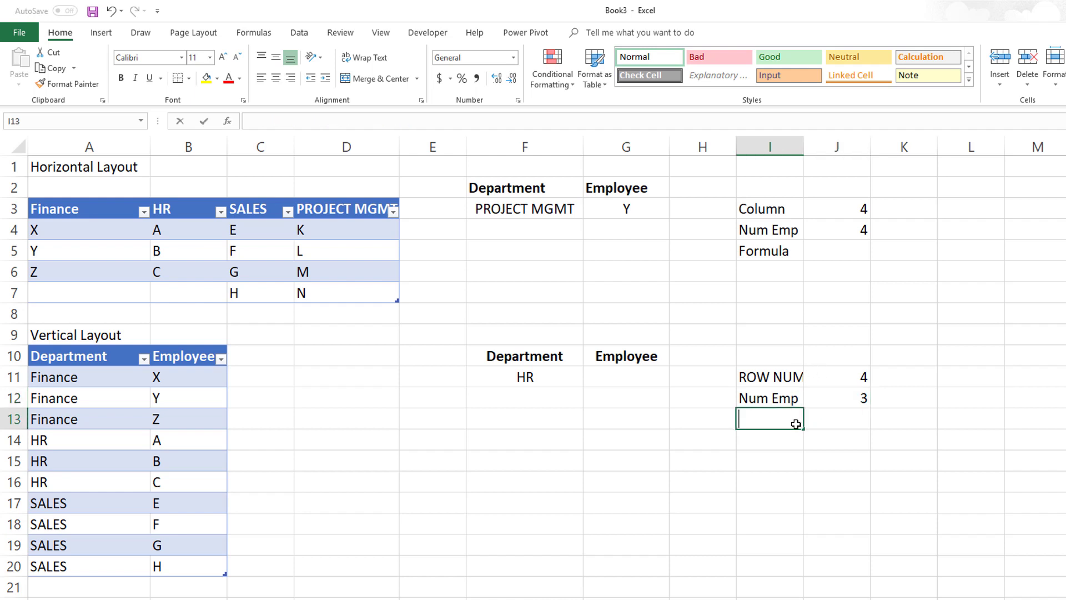
type("Formula")
key("Tab")
type("=OFFSET(")
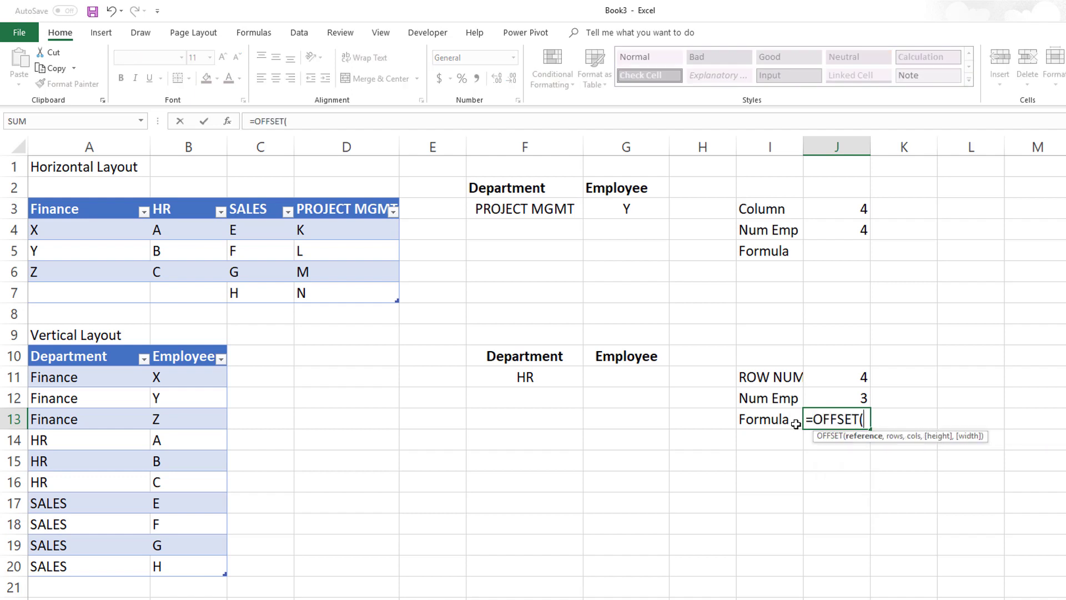
type("$A$10,")
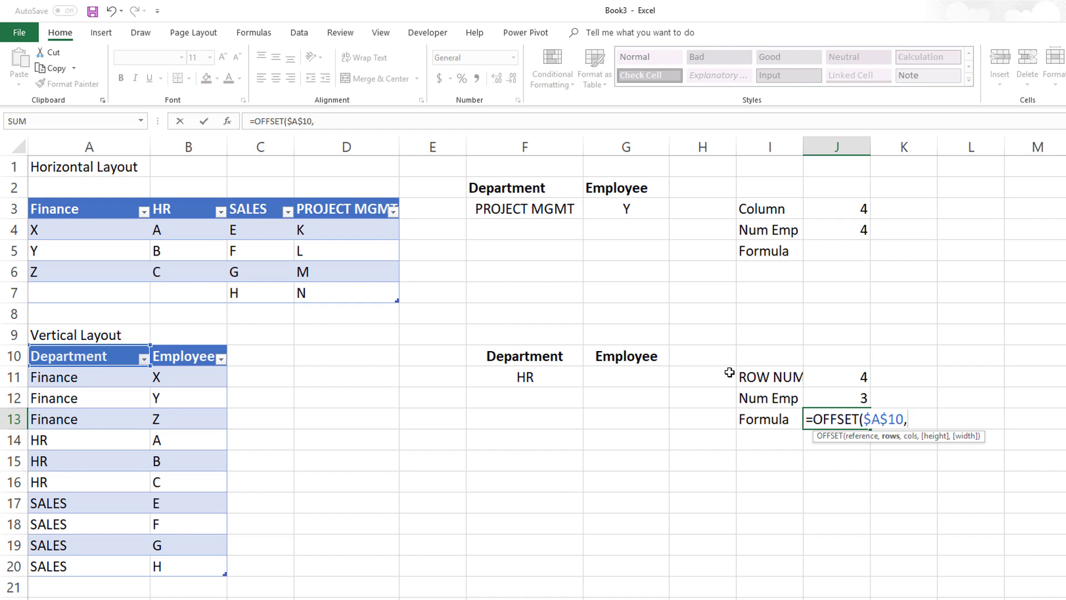
left_click(848, 380)
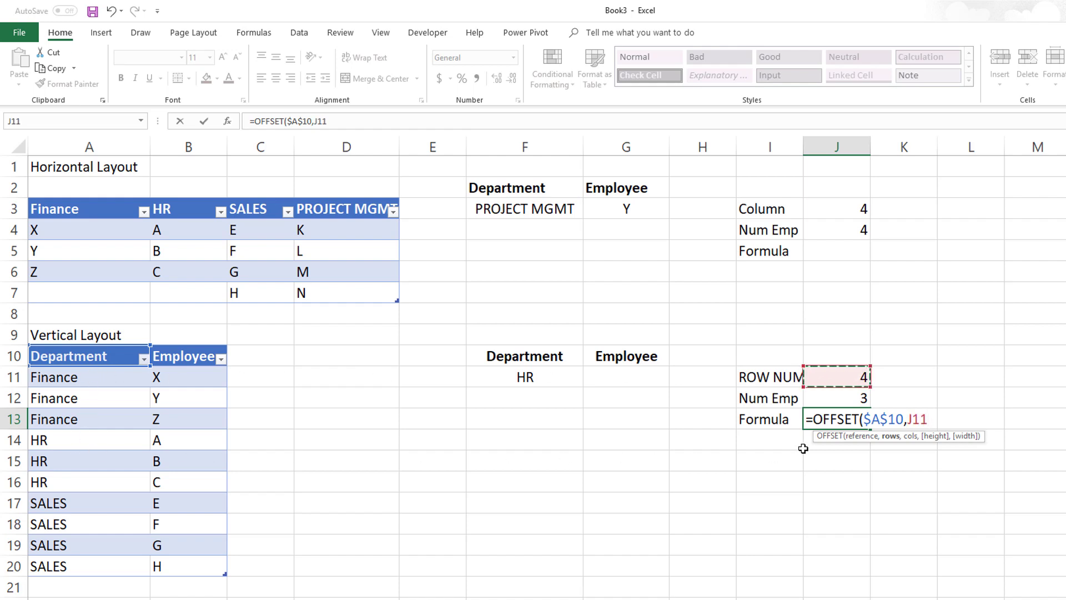
type(",")
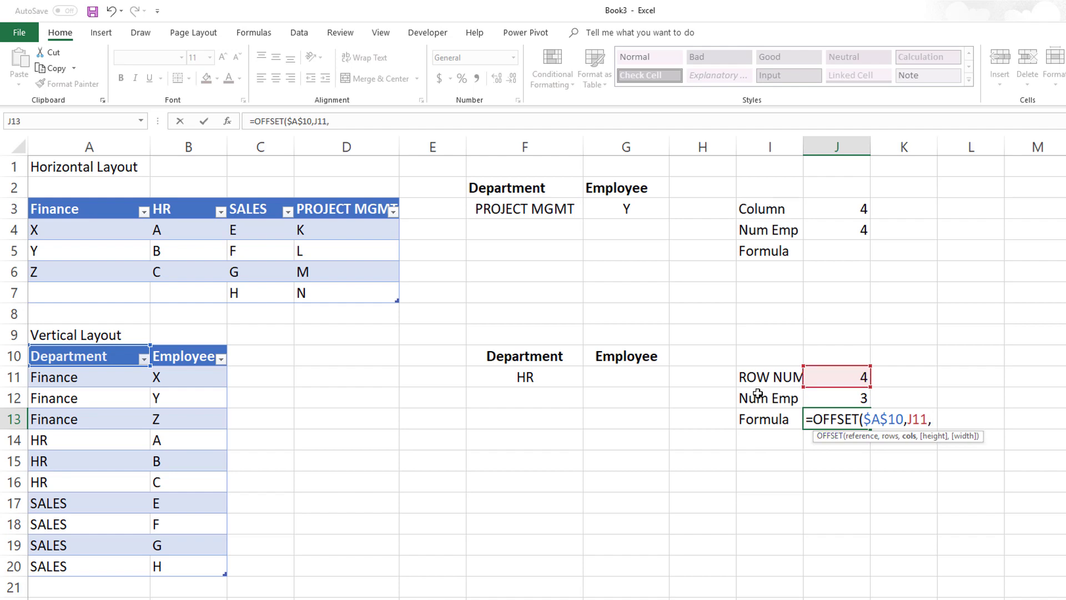
type("1")
double_click(915, 417)
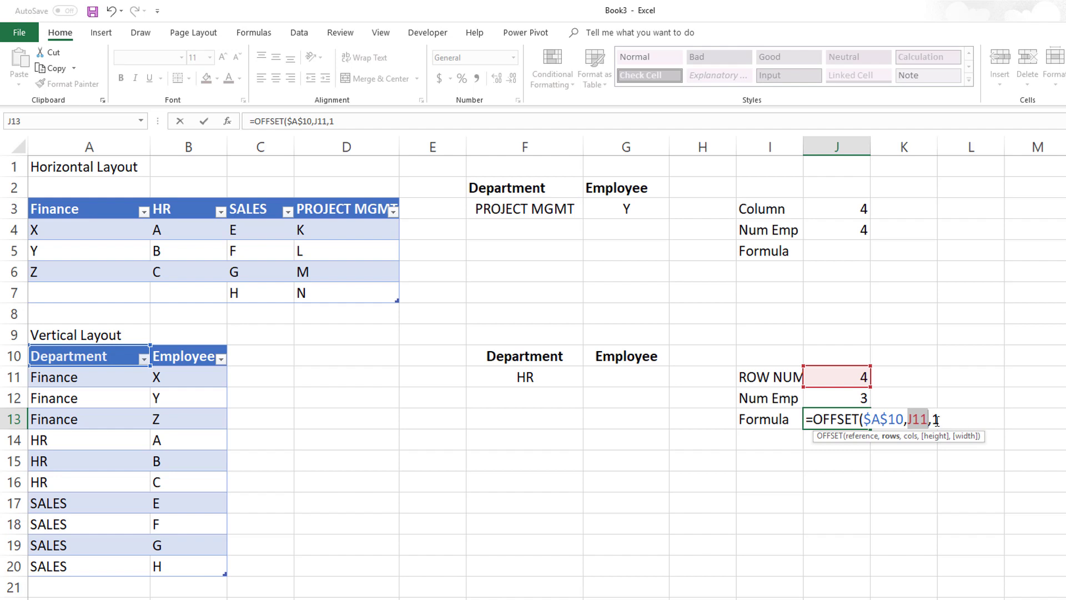
left_click(936, 420)
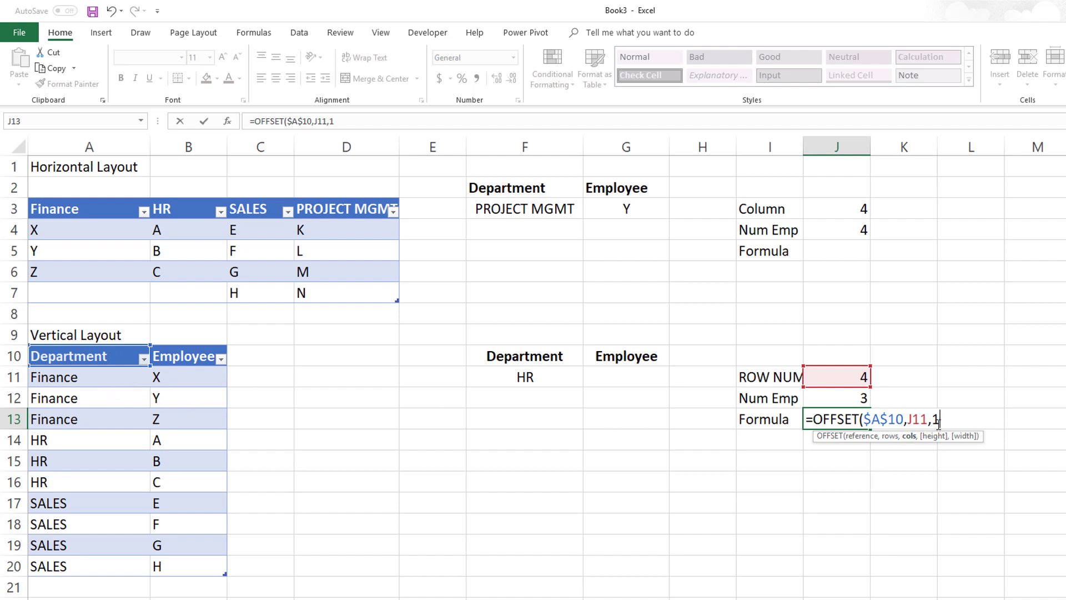
type(",")
left_click(829, 398)
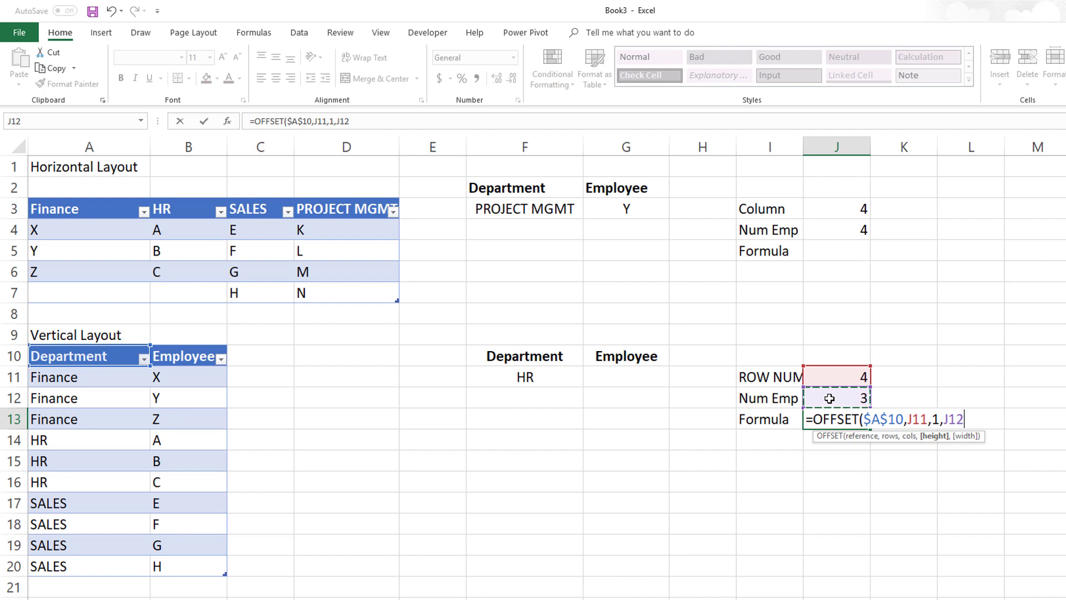
type(")")
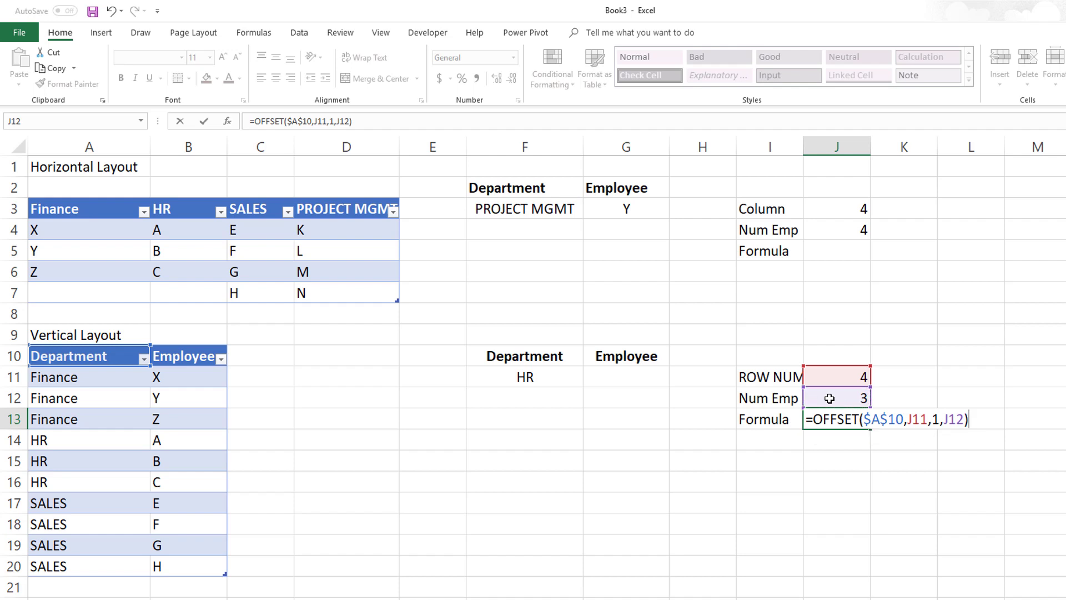
key("Return")
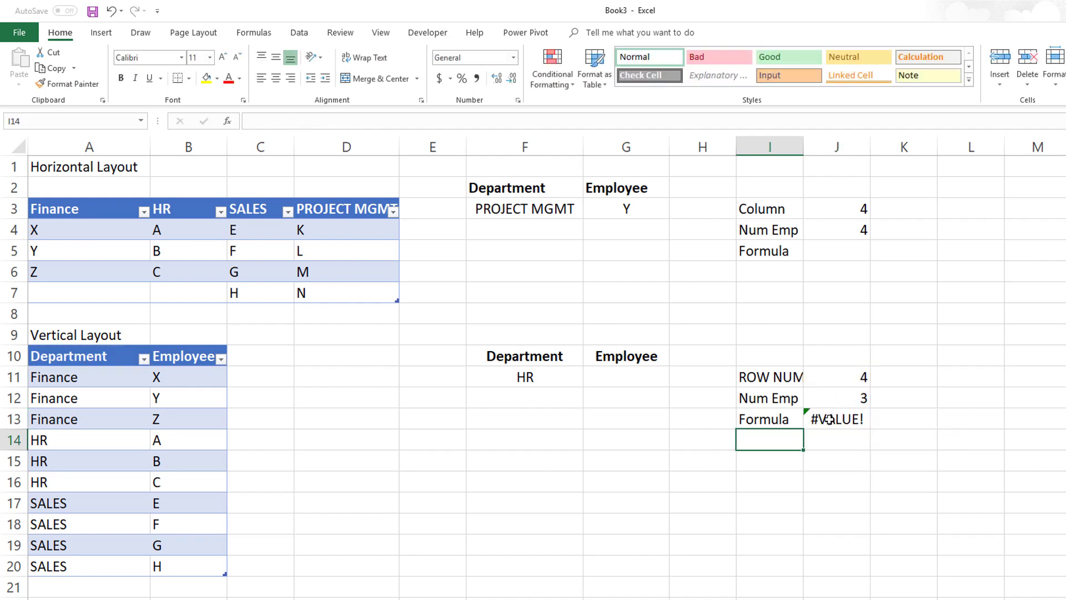
- Make the row number and employee count references in J13's OFFSET formula absolute, as $J$11 and $J$12
left_click(829, 417)
left_click(319, 126)
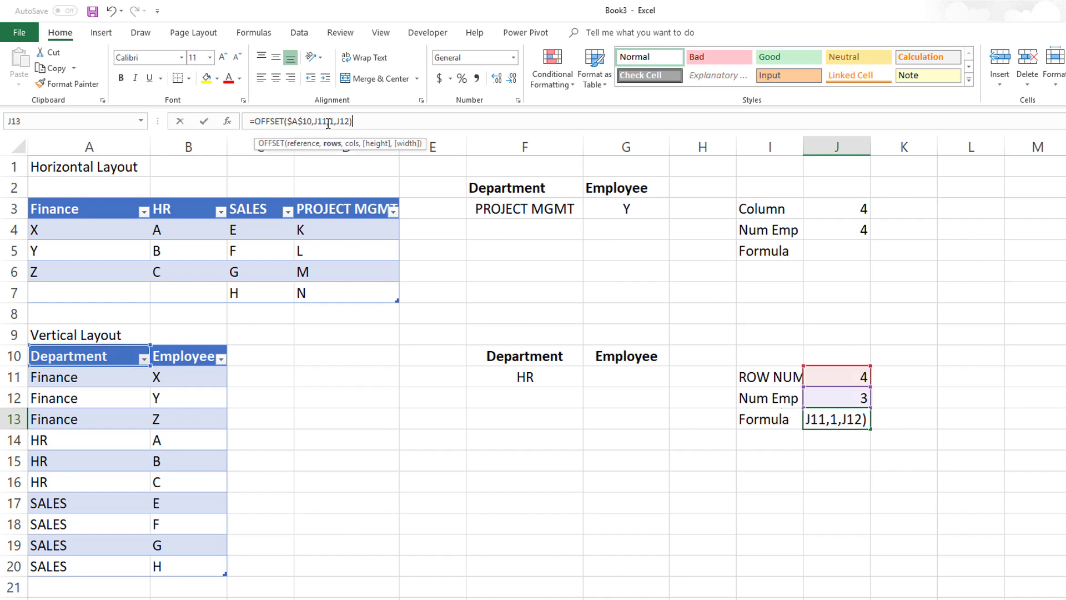
key("F4")
key("Right")
key("Right")
key("Right")
key("Right")
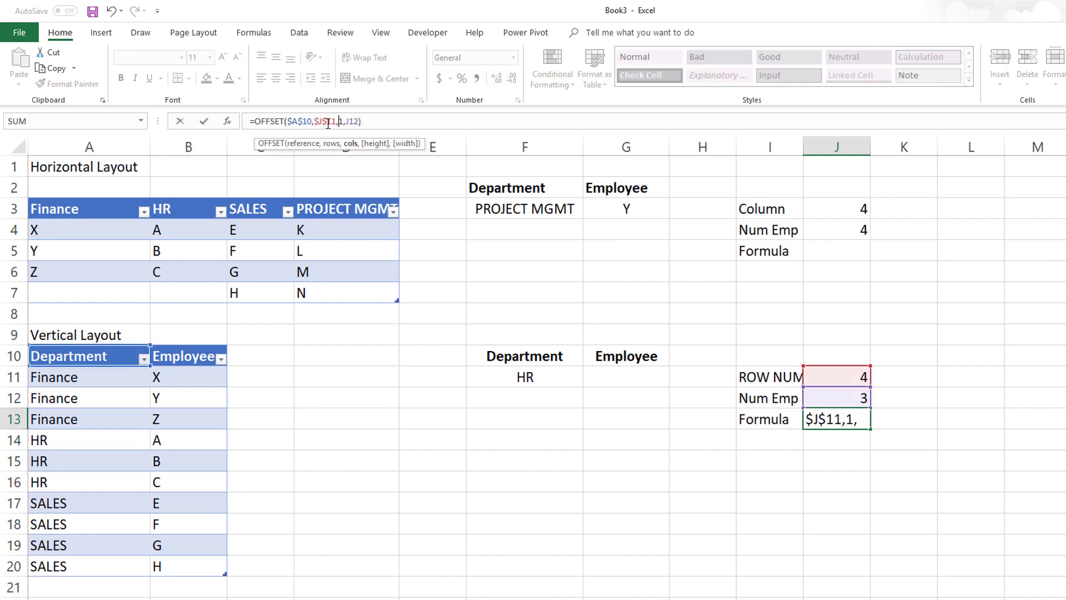
key("F4")
key("ctrl+Return")
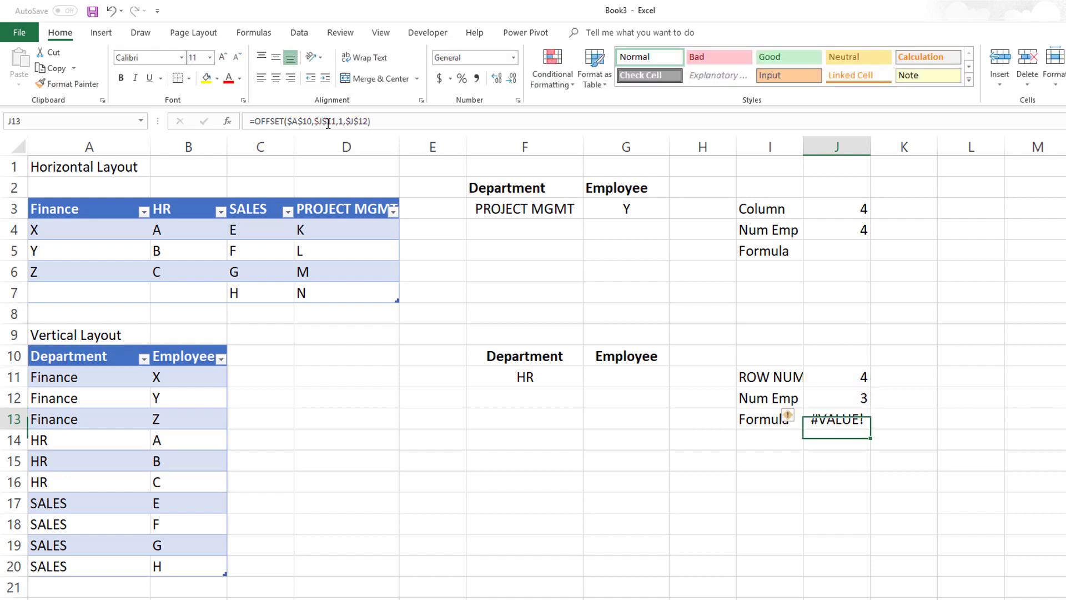
- Reuse J13's formula =OFFSET($A$10,$J$11,1,$J$12) as the source of a List data validation in Employee cell G11
left_click_drag(397, 119, 312, 121)
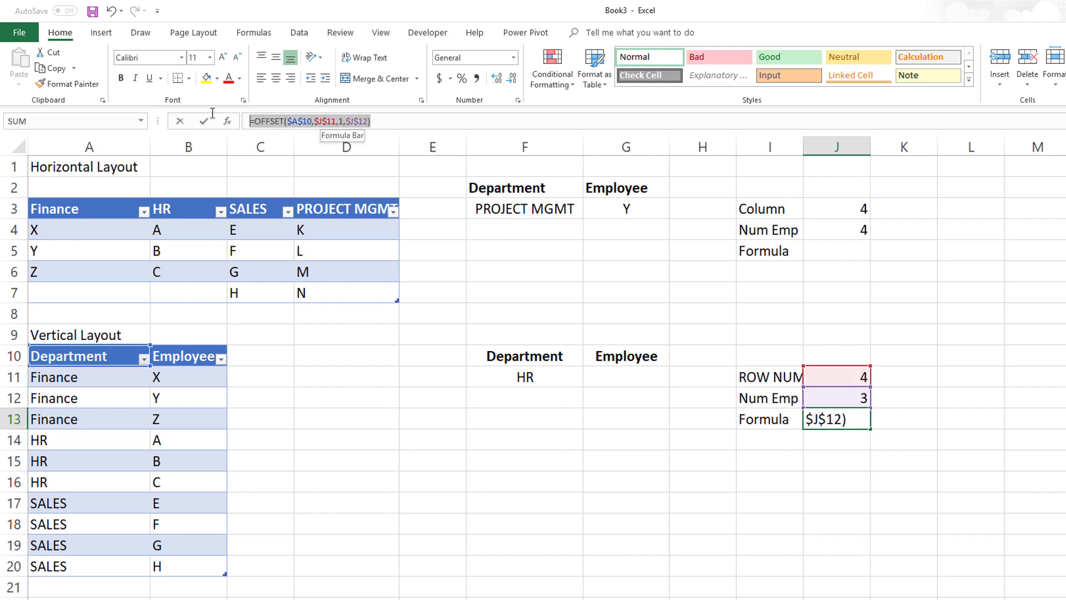
key("Escape")
left_click(639, 371)
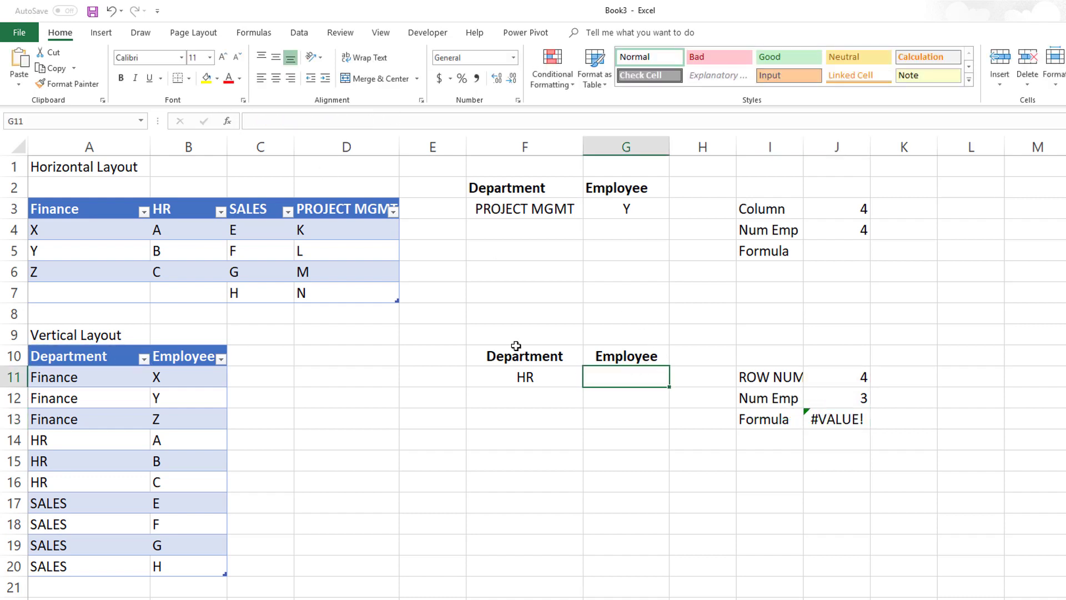
left_click(299, 32)
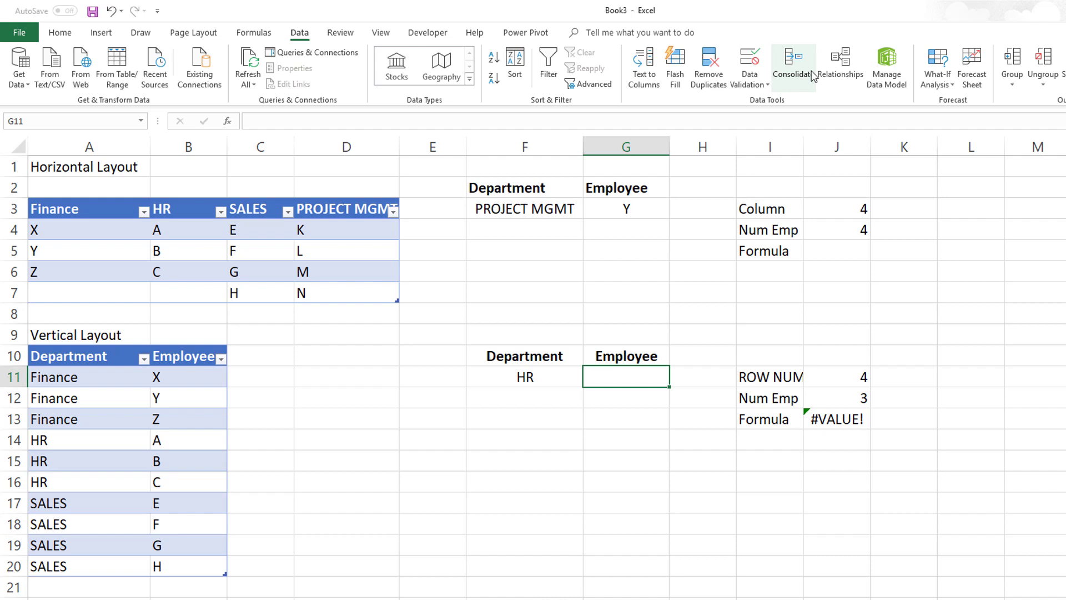
left_click(749, 60)
left_click(371, 232)
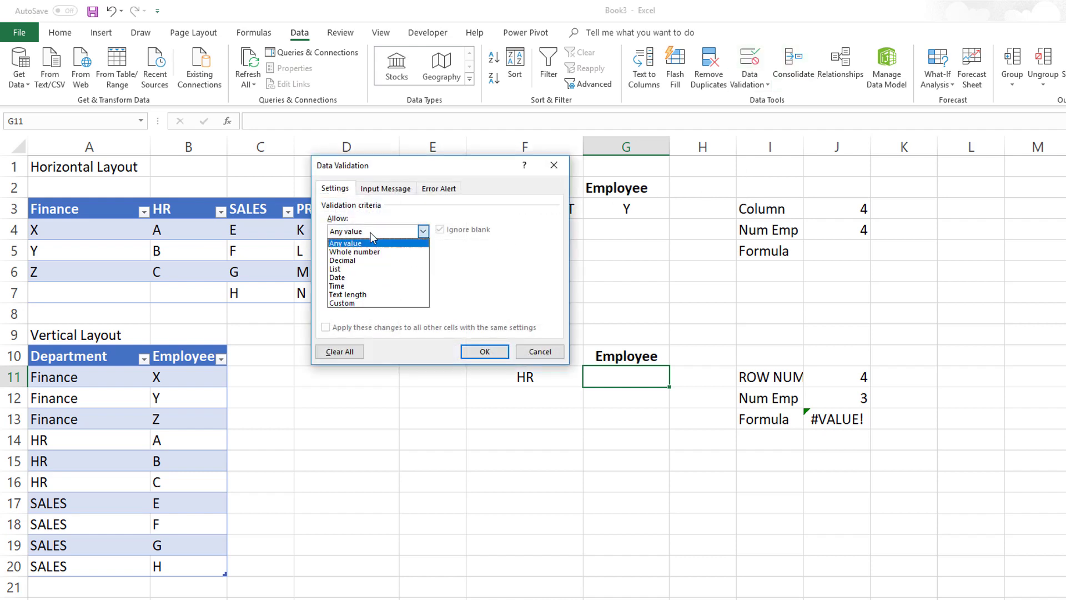
left_click(355, 268)
left_click(350, 285)
type("=OFFSET($A$10,$J$11,1,$J$12)")
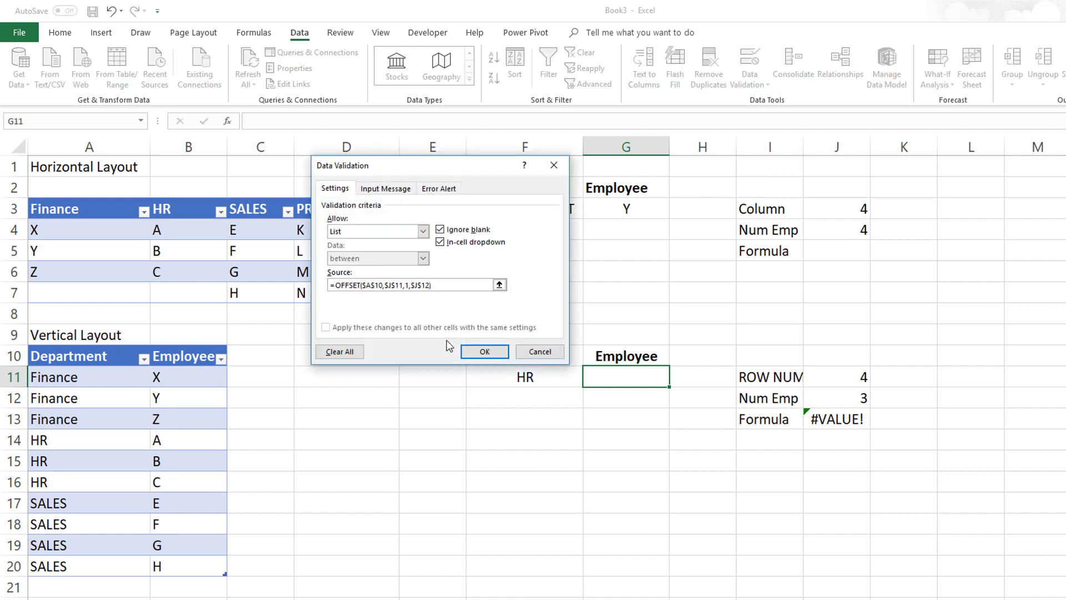
left_click(472, 352)
- Check the employee choices in G11, change the department in F11 to SALES and check the choices again
left_click(676, 381)
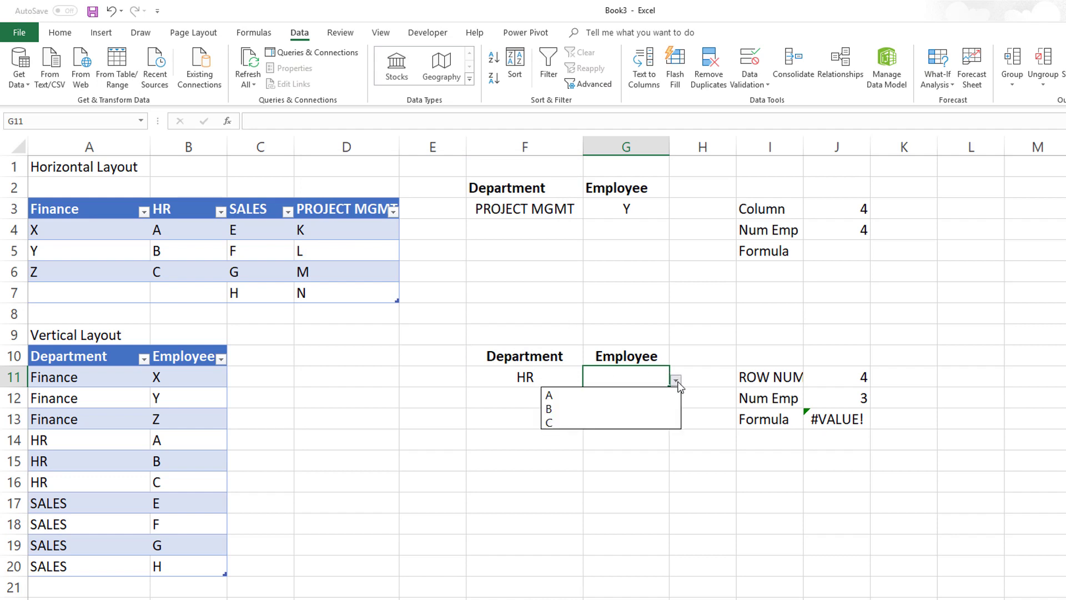
left_click(676, 381)
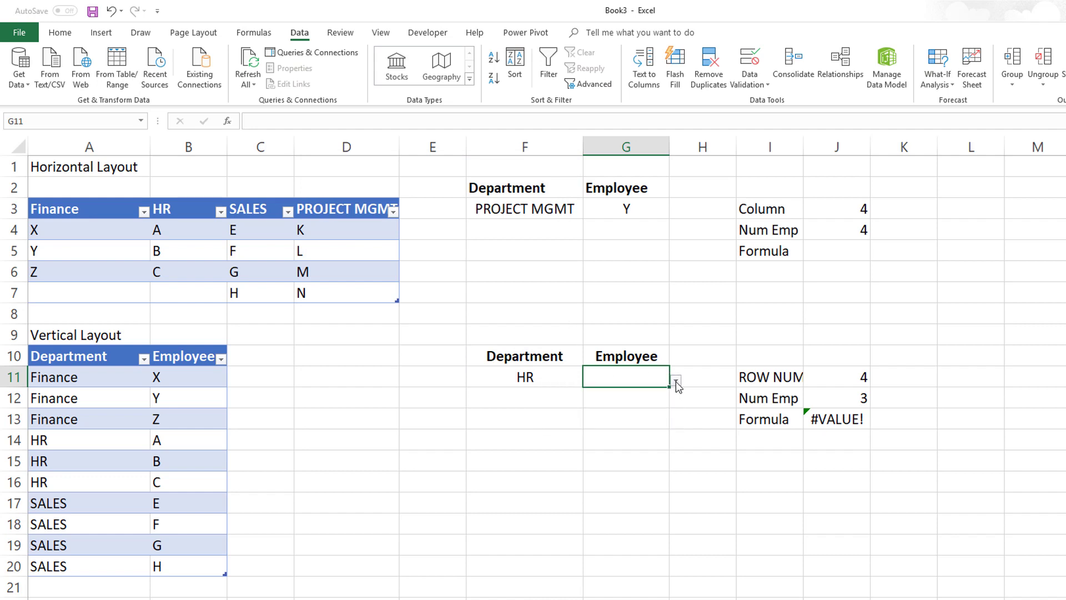
left_click(573, 376)
left_click(589, 381)
left_click(558, 422)
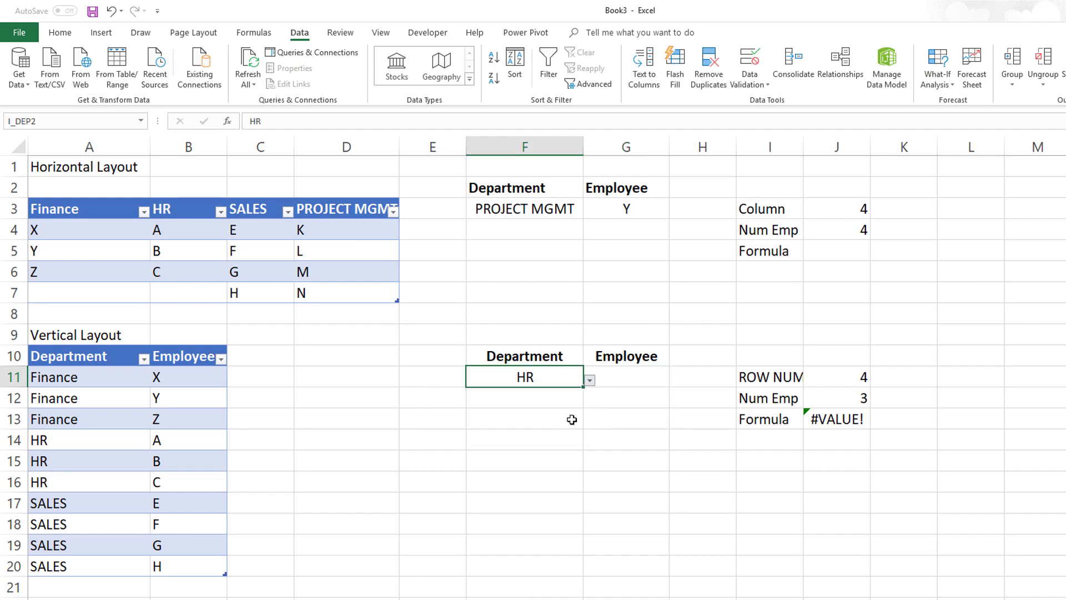
left_click(635, 377)
left_click(676, 381)
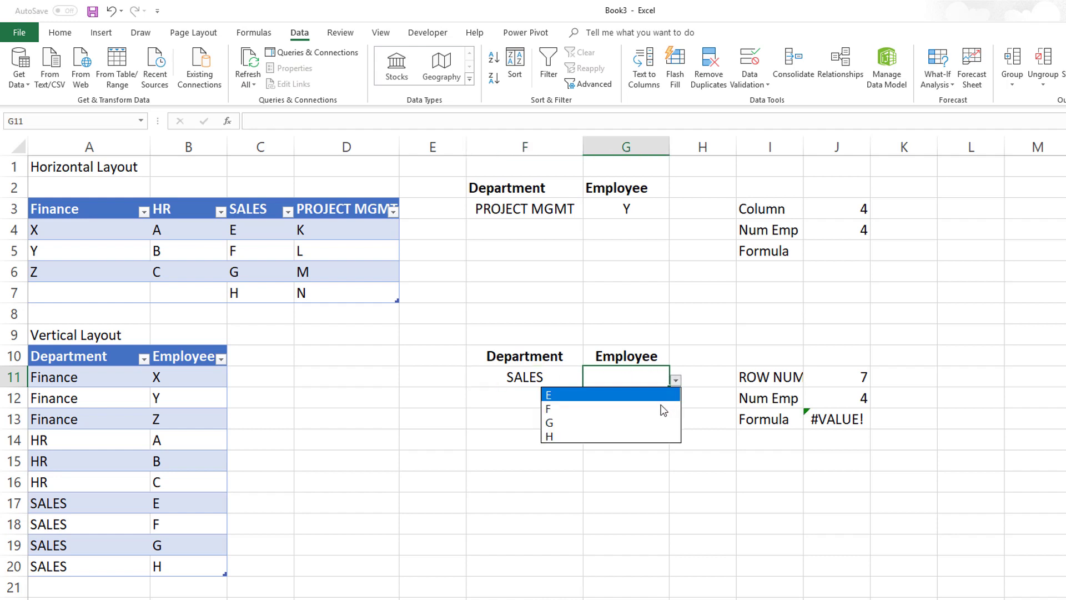
- Change the department in F11 to PROJECT MGMT to test a department missing from the vertical table
left_click(561, 381)
left_click(571, 380)
left_click(590, 382)
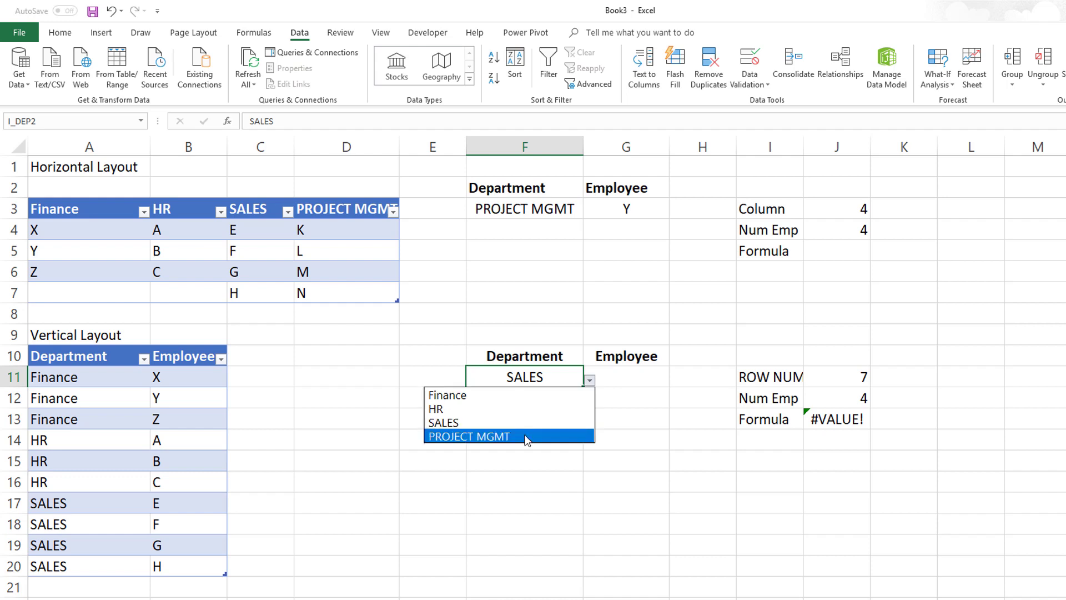
left_click(558, 435)
left_click(641, 381)
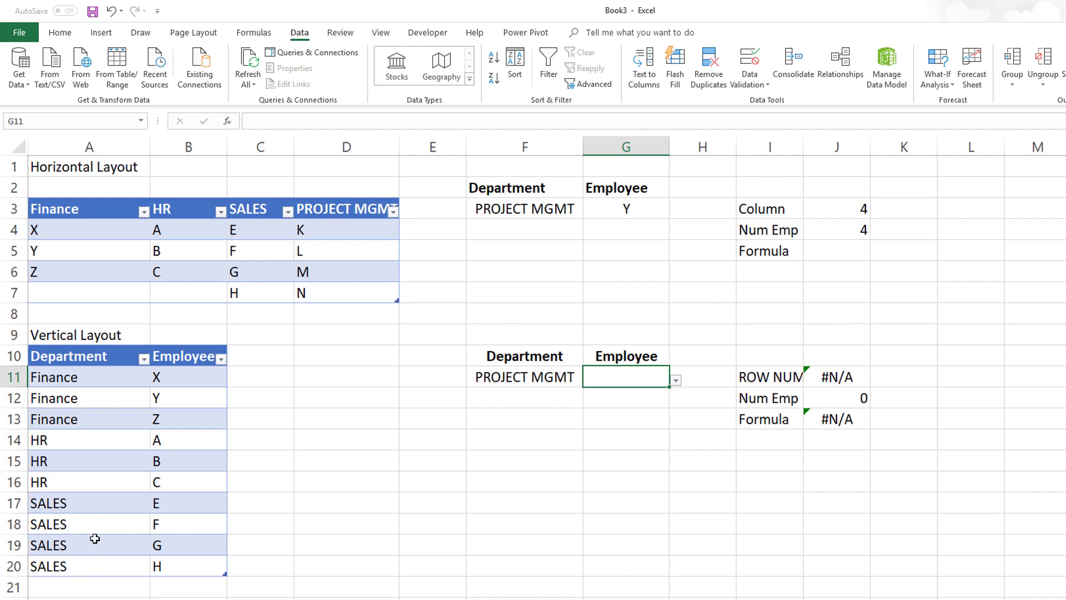
- Change the department in F11 to Finance and check the employee choices offered in G11
left_click(557, 378)
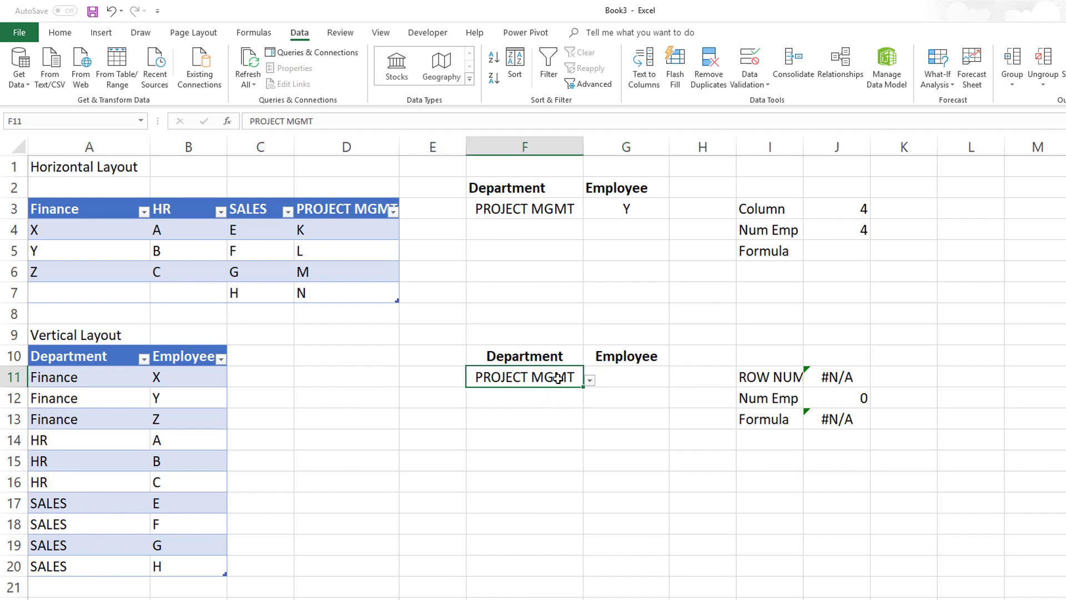
left_click(590, 380)
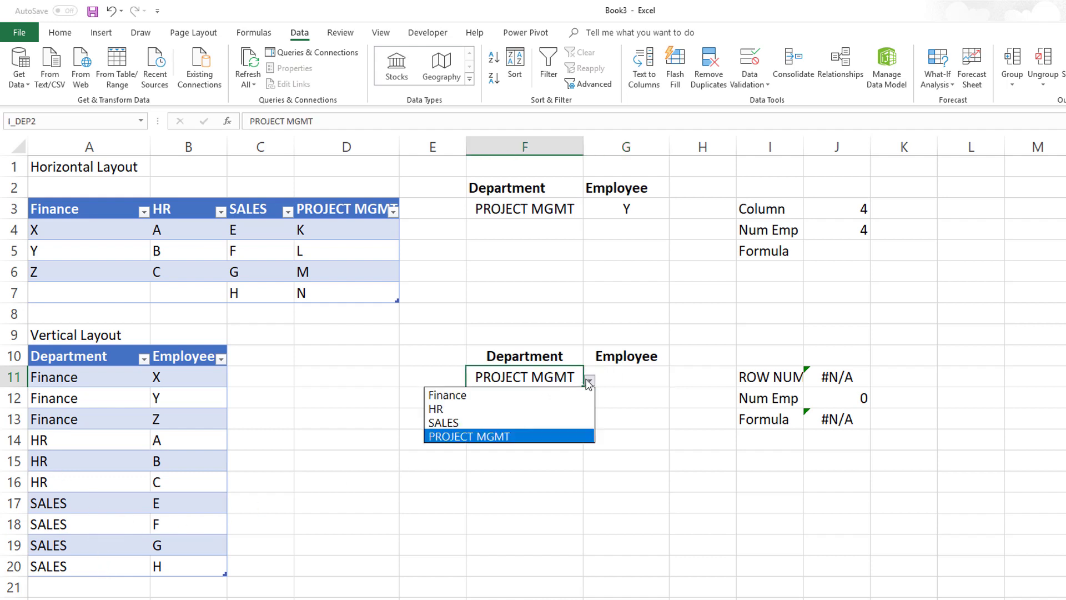
left_click(550, 394)
left_click(641, 378)
left_click(675, 381)
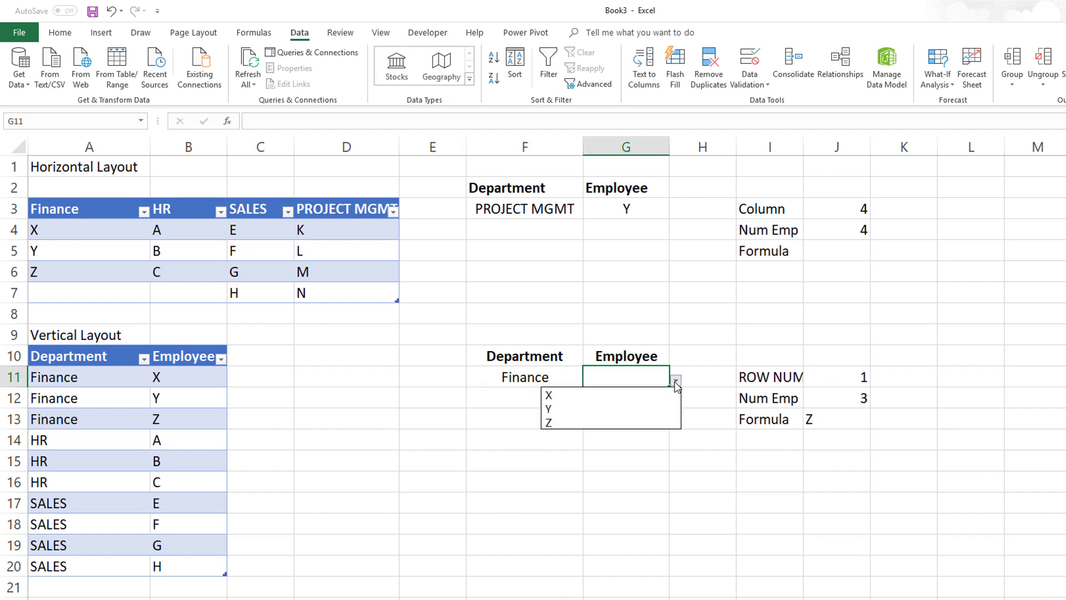
left_click(675, 381)
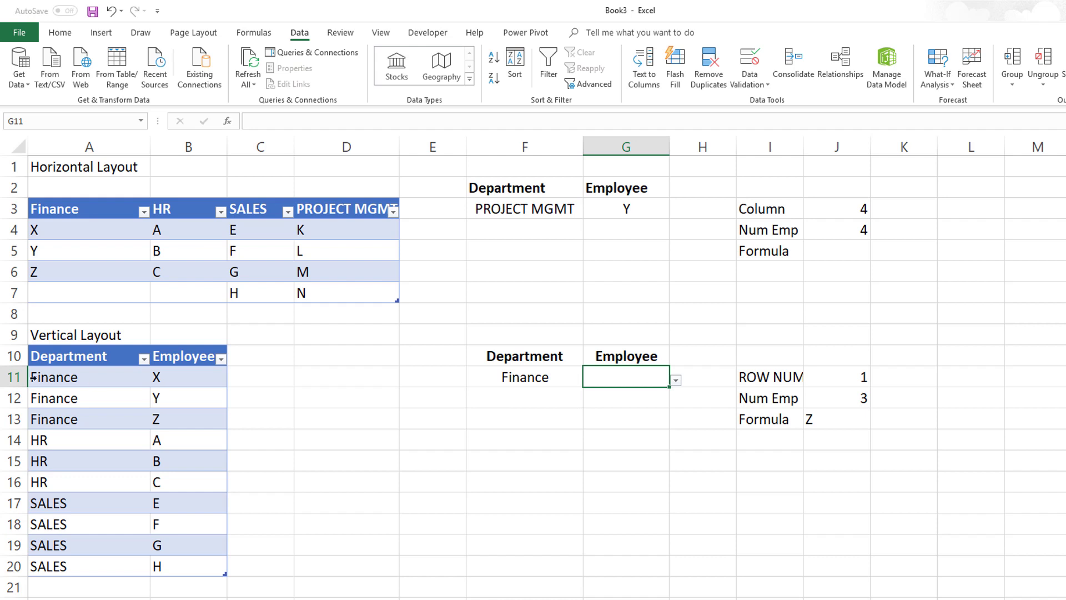
- Examine how the vertical table's rows are grouped by department, and review the helper formulas in J12 and J11
left_click_drag(107, 379, 171, 560)
left_click(80, 447)
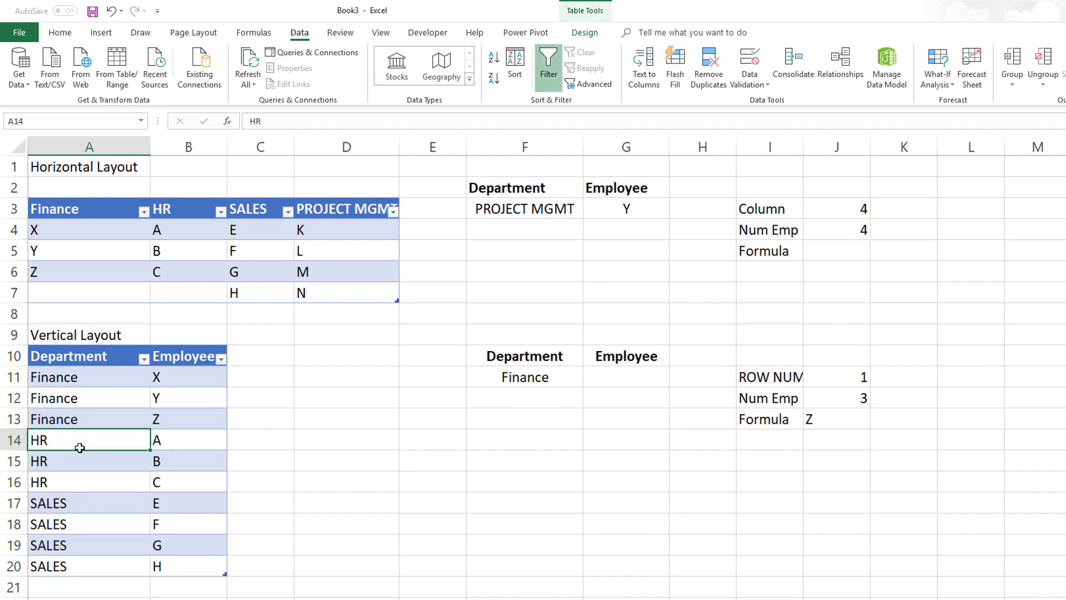
left_click(73, 412)
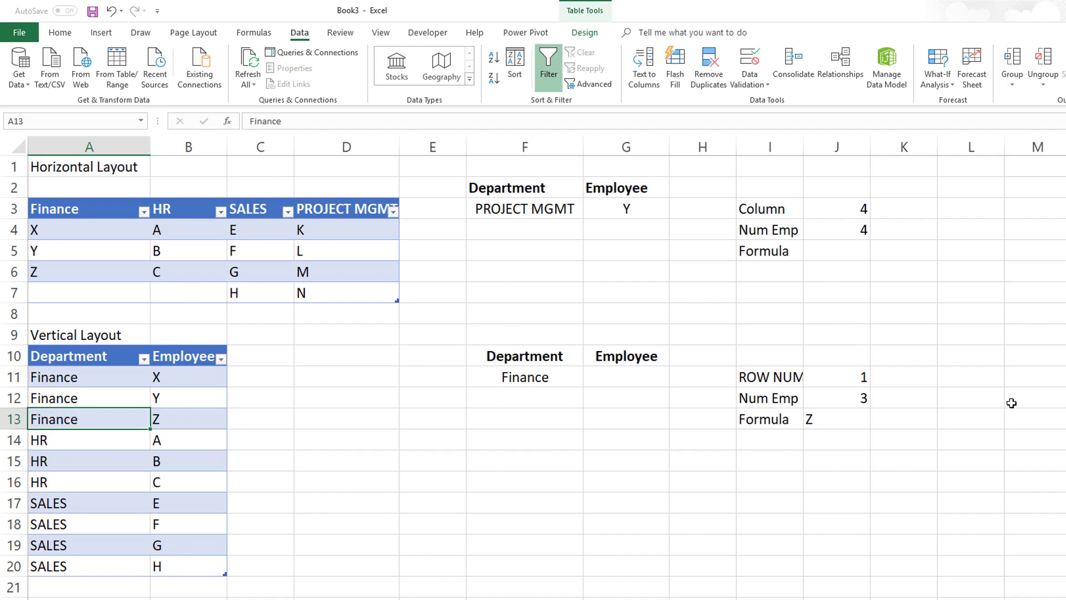
left_click(865, 398)
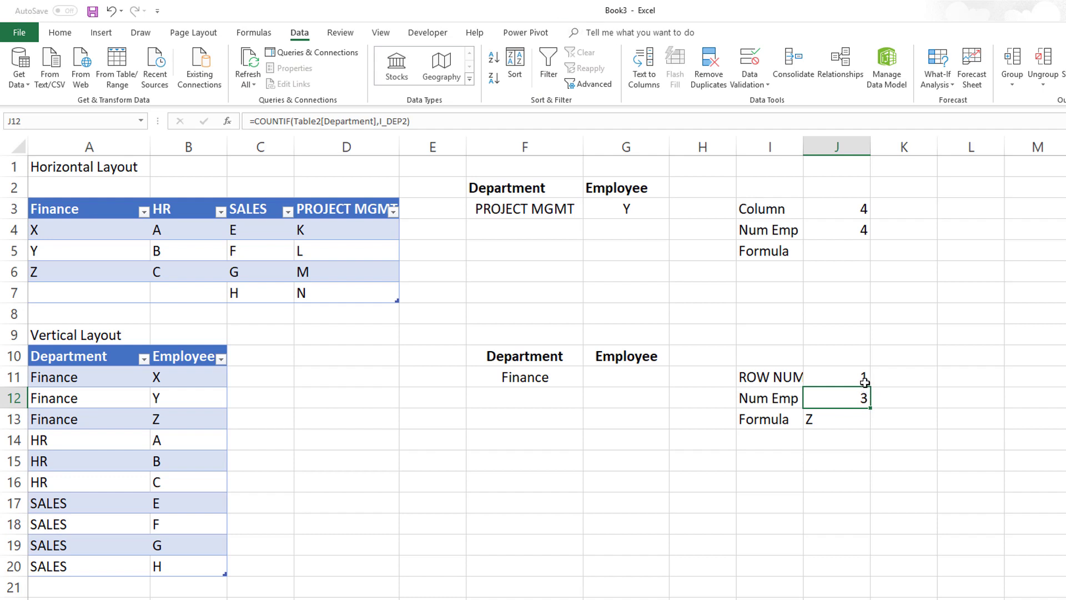
left_click(865, 382)
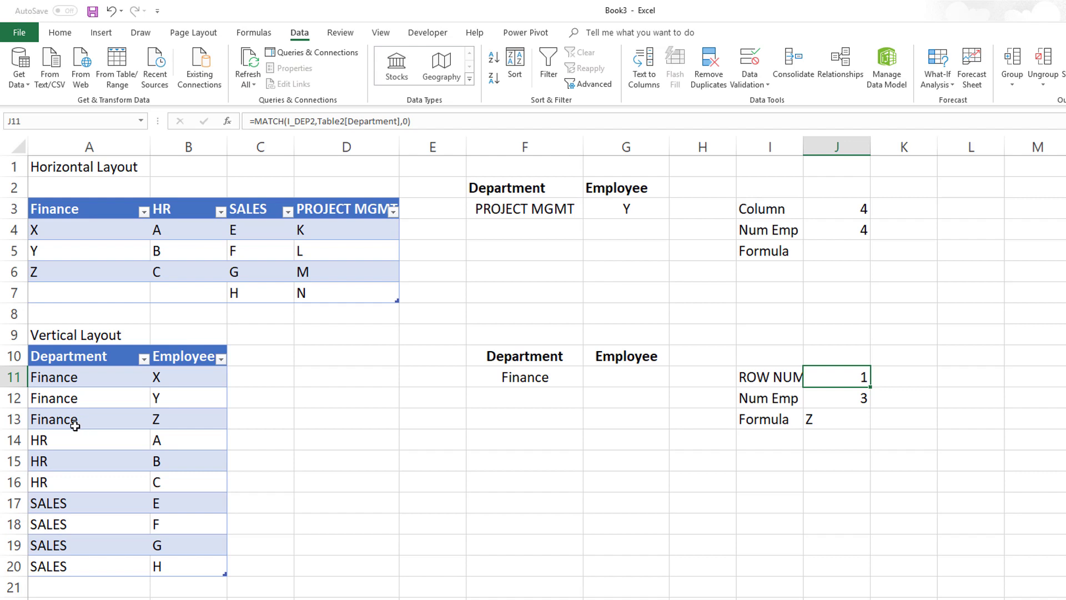
left_click_drag(158, 443, 121, 482)
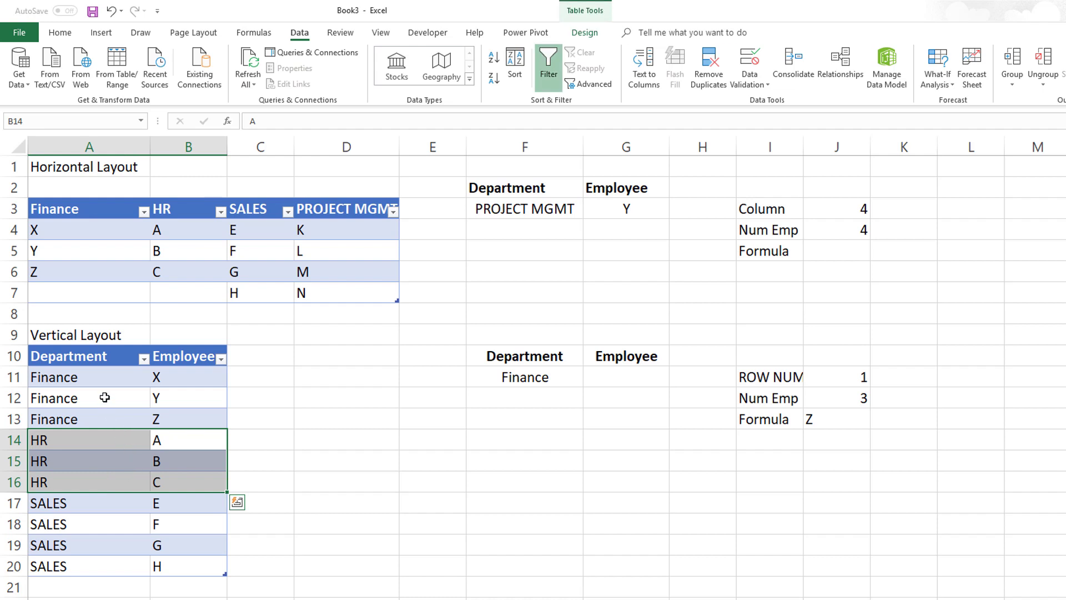
left_click_drag(101, 377, 85, 481)
- Custom sort the vertical layout table by Department on cell values, A to Z
left_click(103, 376)
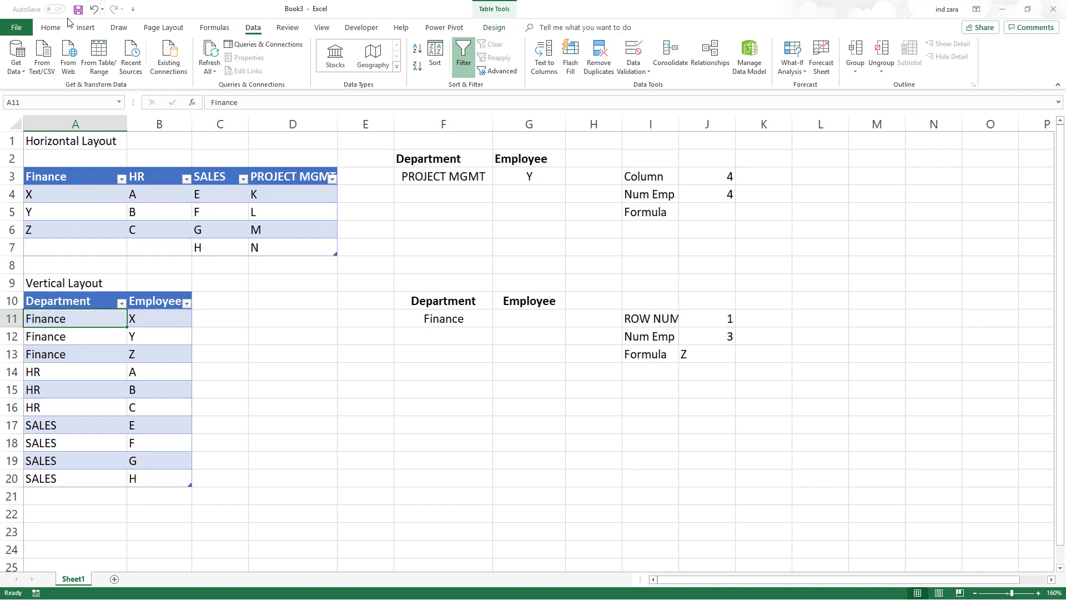
left_click(53, 28)
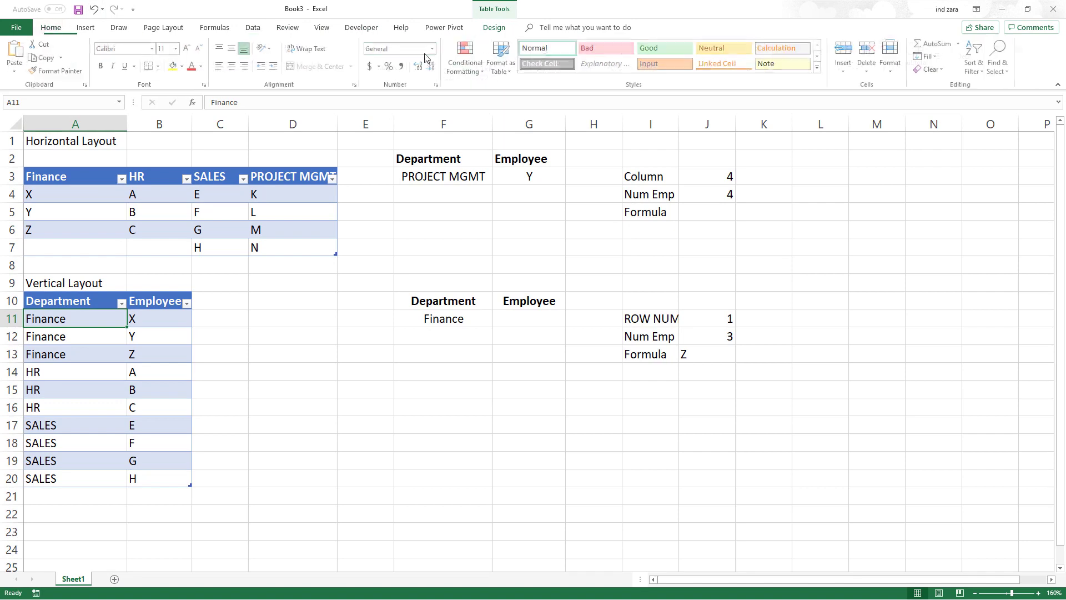
left_click(984, 74)
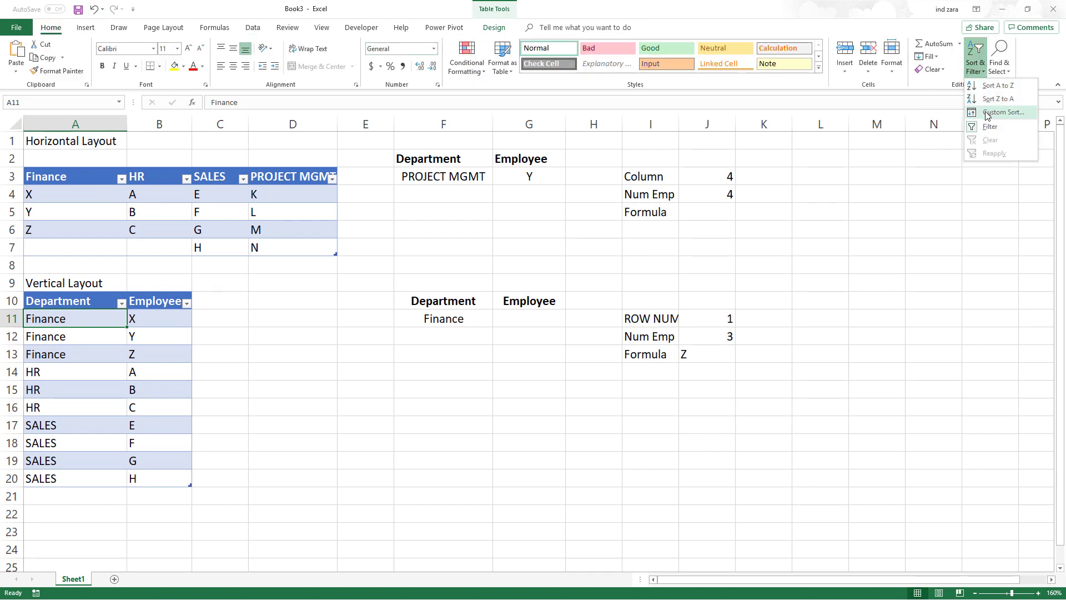
left_click(988, 115)
left_click(293, 208)
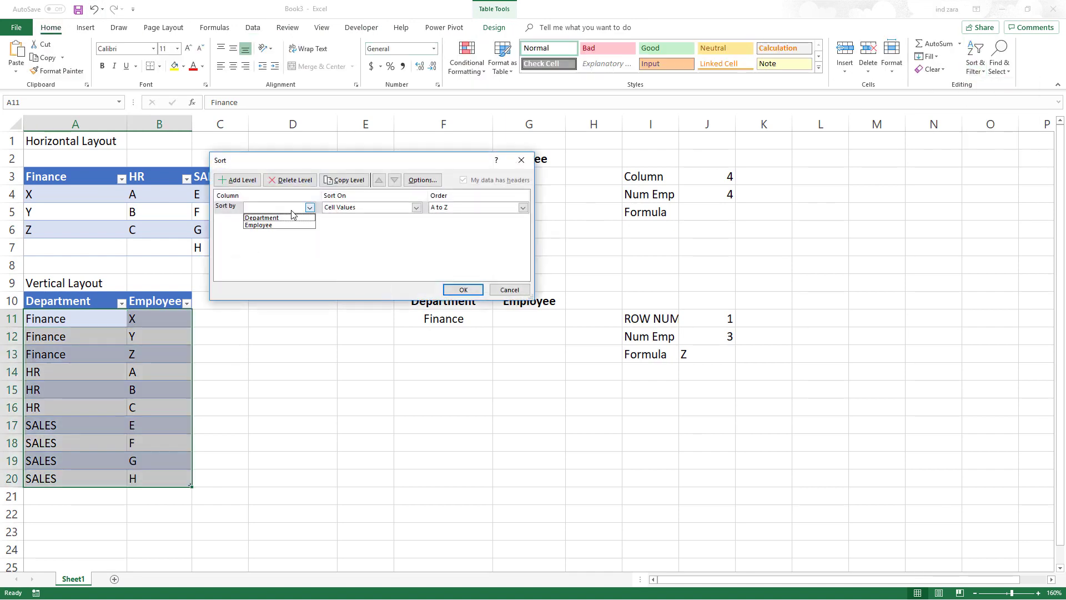
left_click(280, 218)
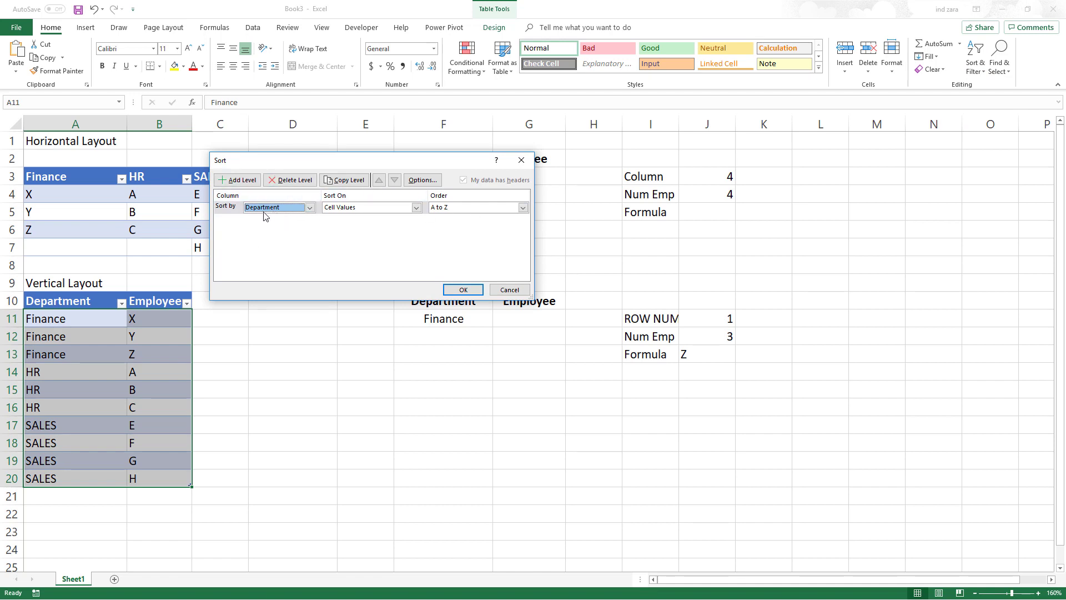
left_click(463, 289)
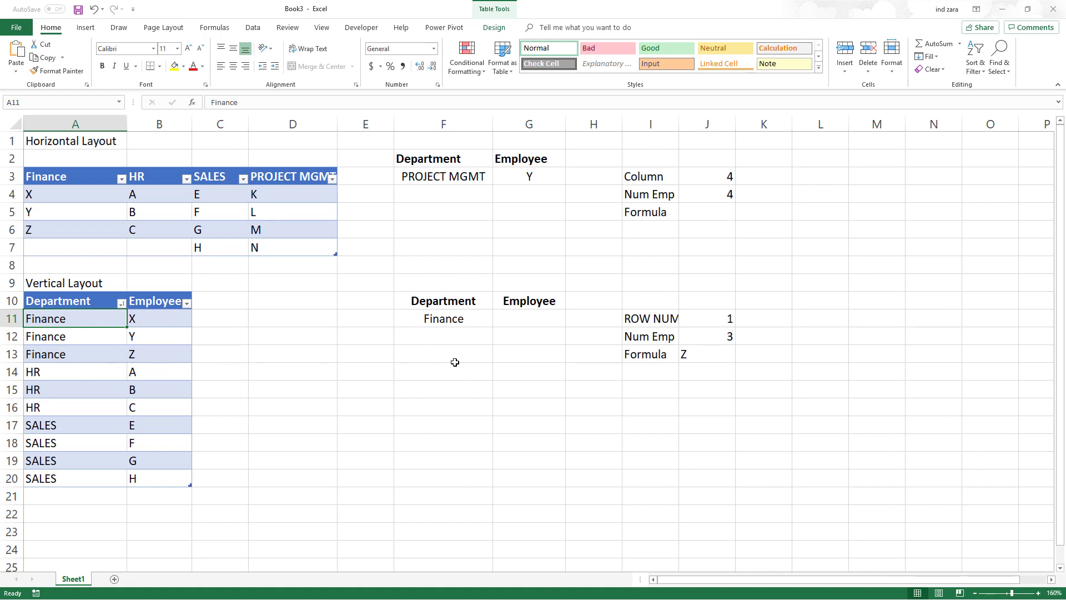
- Choose employee X from the drop-down list in G11
left_click(530, 319)
left_click(570, 322)
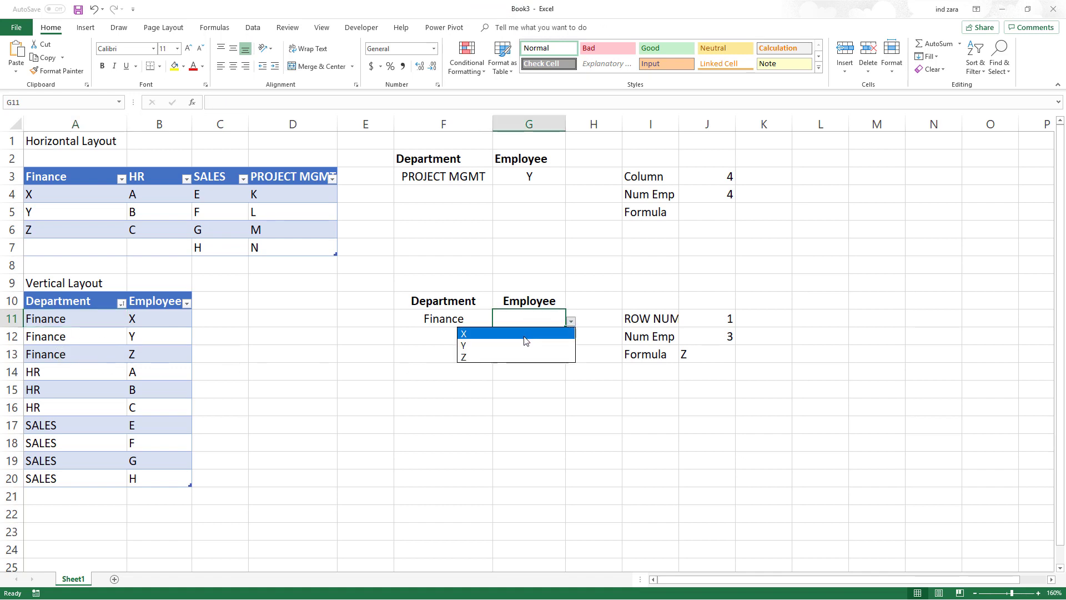
left_click(525, 337)
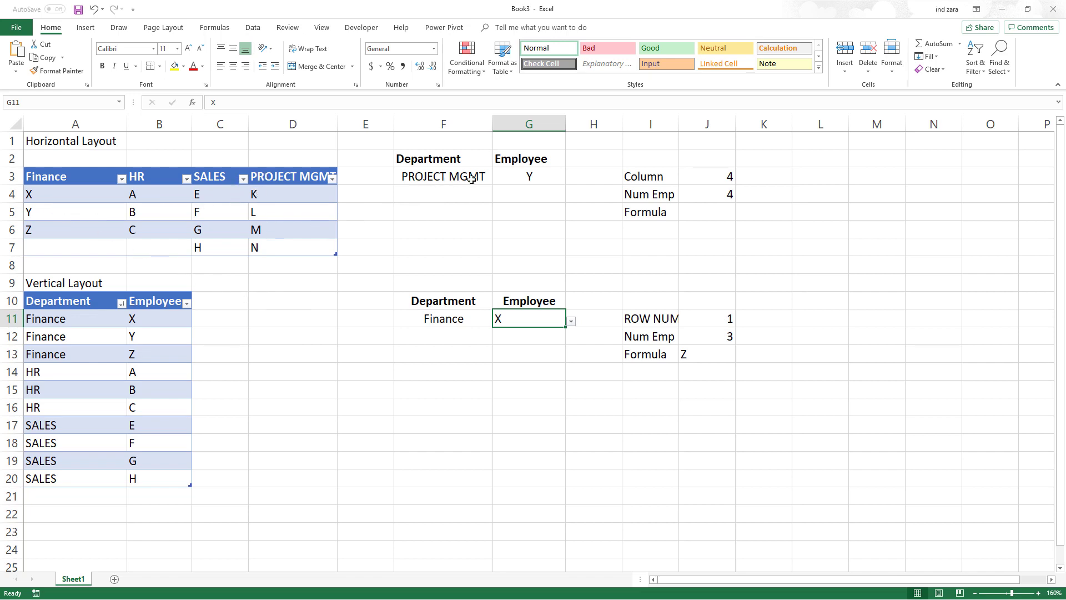
- Check the employee choices offered in G3 for the horizontal layout's selected department
left_click(521, 178)
left_click(570, 180)
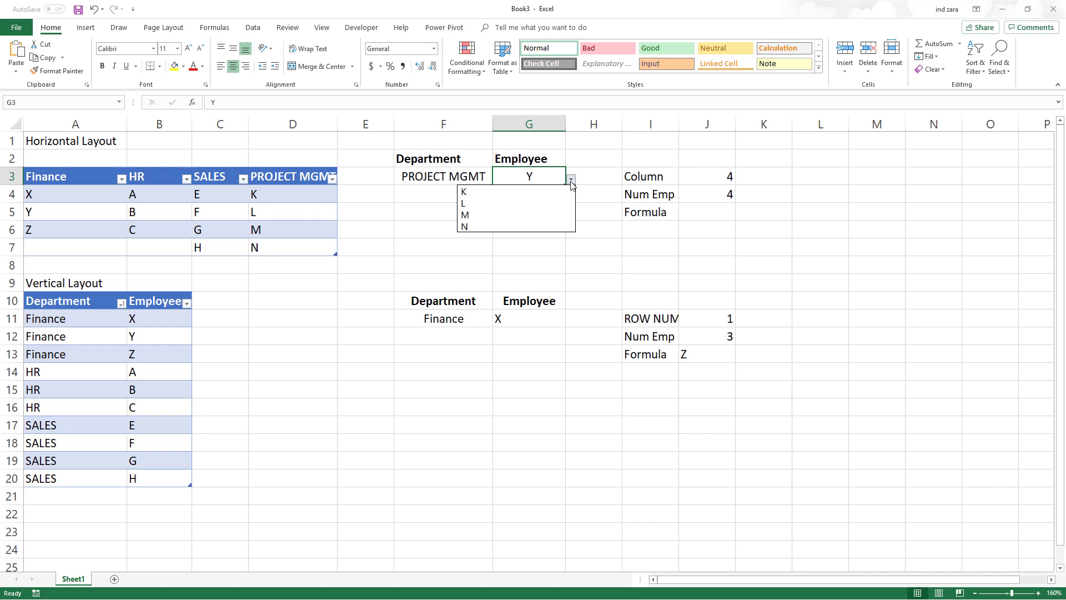
left_click(571, 180)
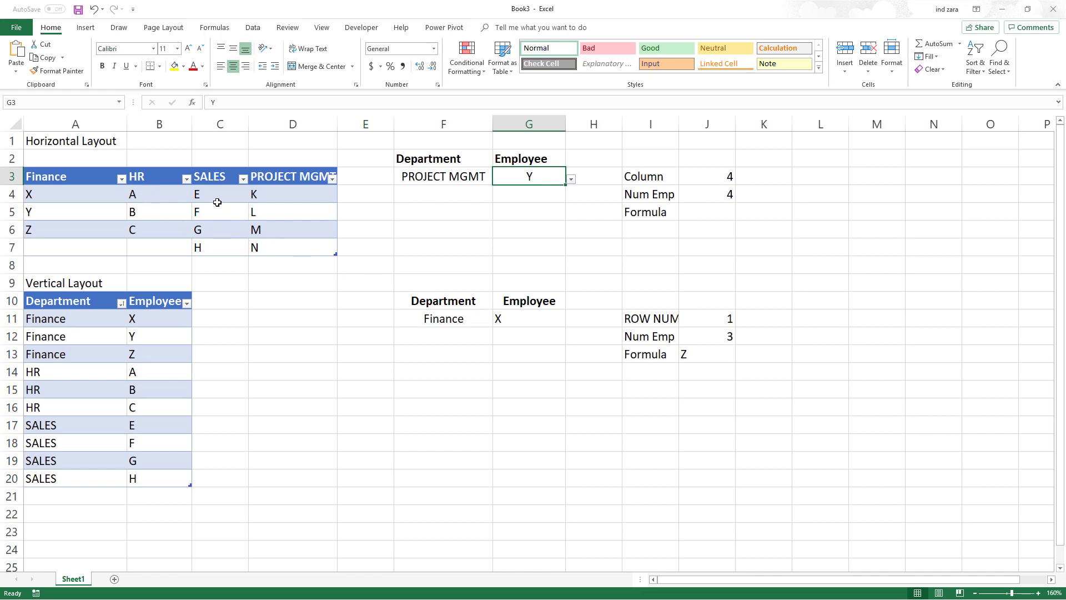
left_click(163, 213)
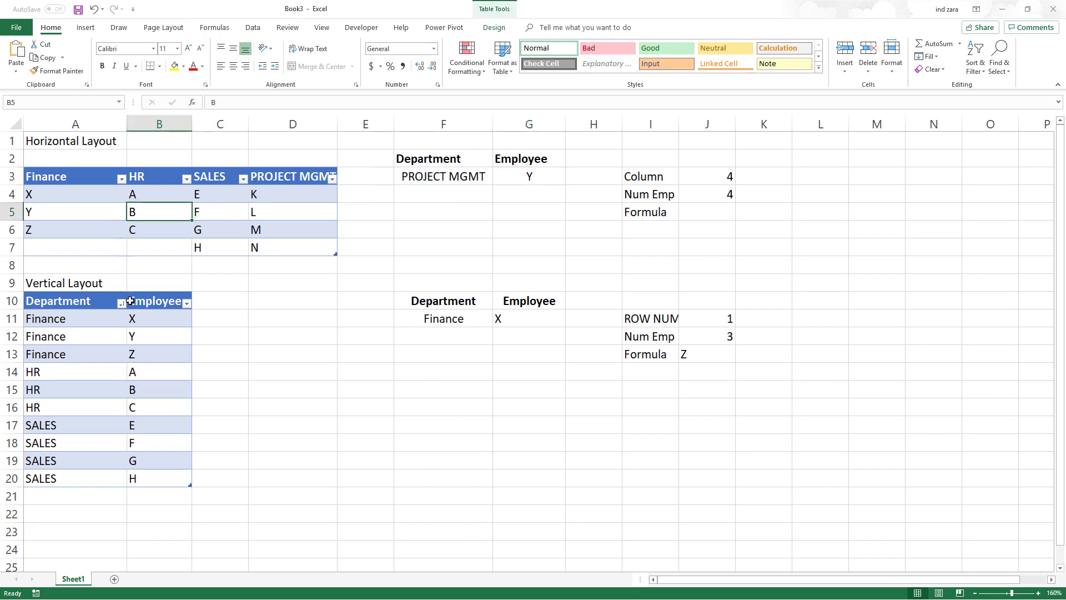
left_click(148, 401)
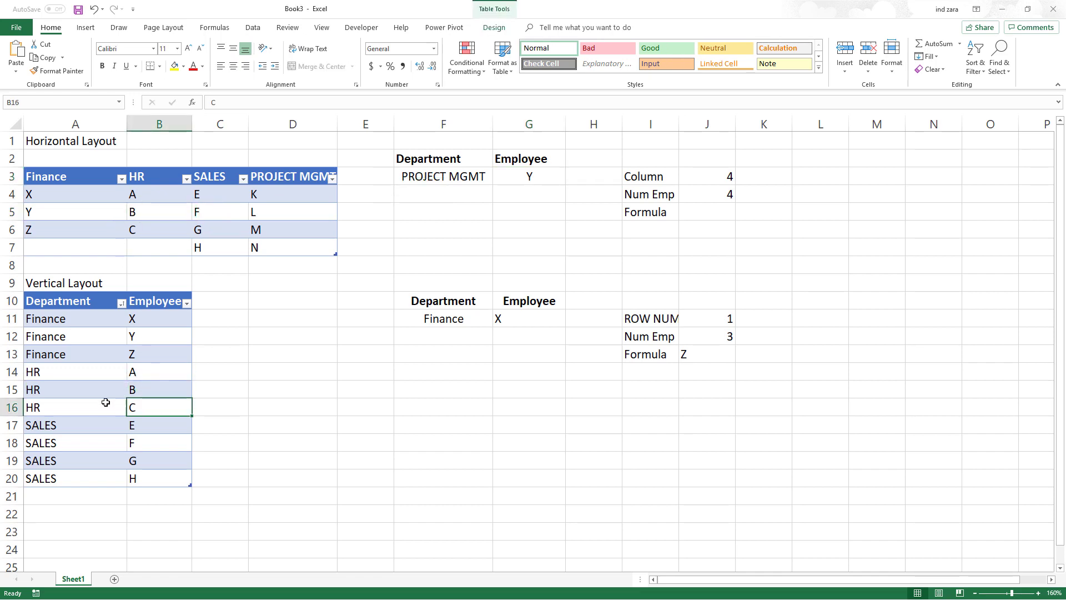